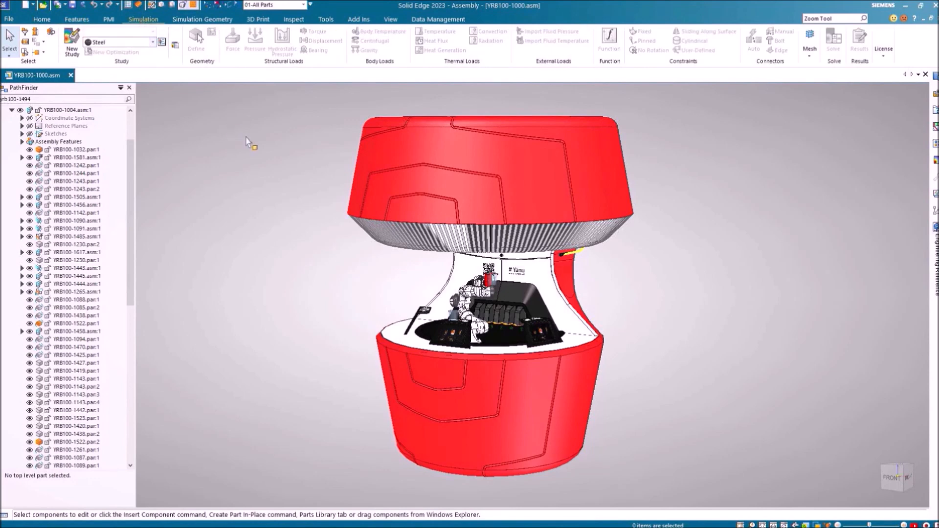
Look over the Inspect, Tools, View and Data Management tabs, then switch to perspective view
left_click(293, 19)
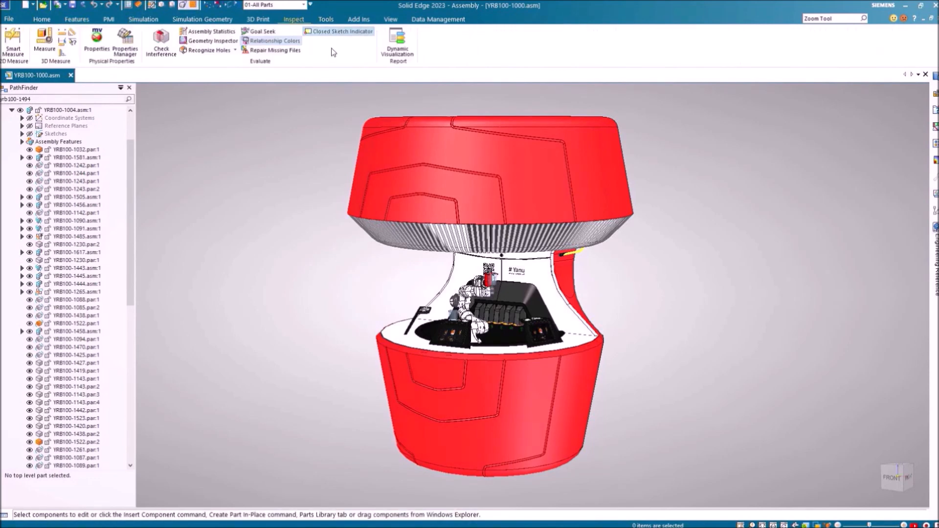
left_click(326, 19)
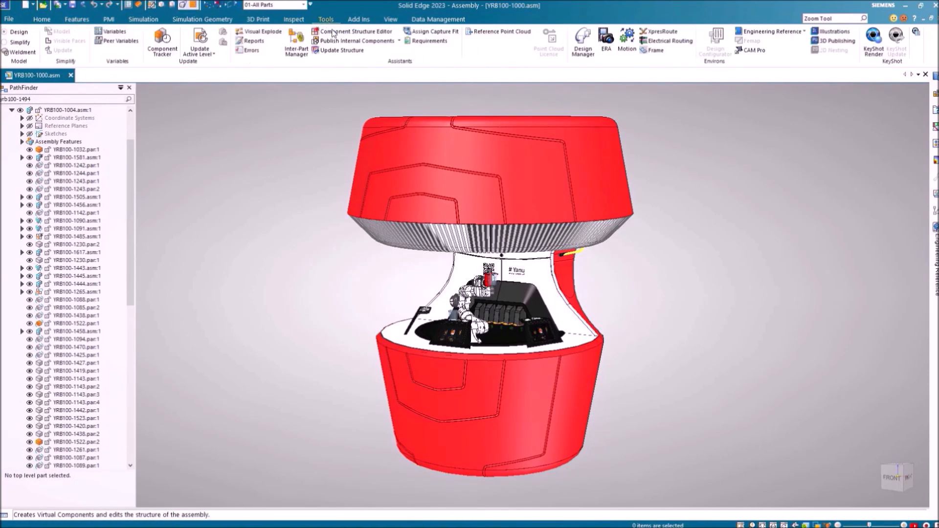
left_click(390, 19)
left_click(439, 19)
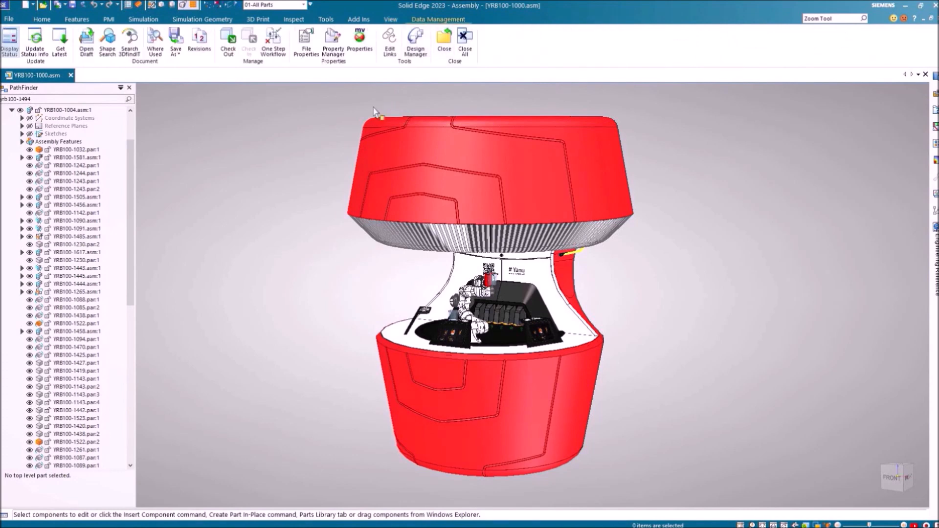
left_click(42, 19)
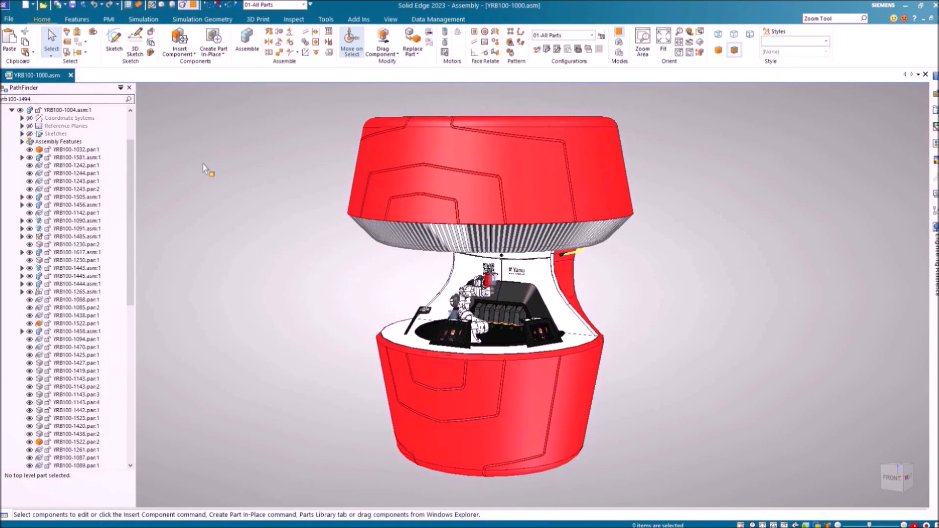
mouse_move(389, 287)
middle_mouse_down("shift")
mouse_move(172, 266)
mouse_move(284, 246)
mouse_move(392, 272)
middle_mouse_up("shift")
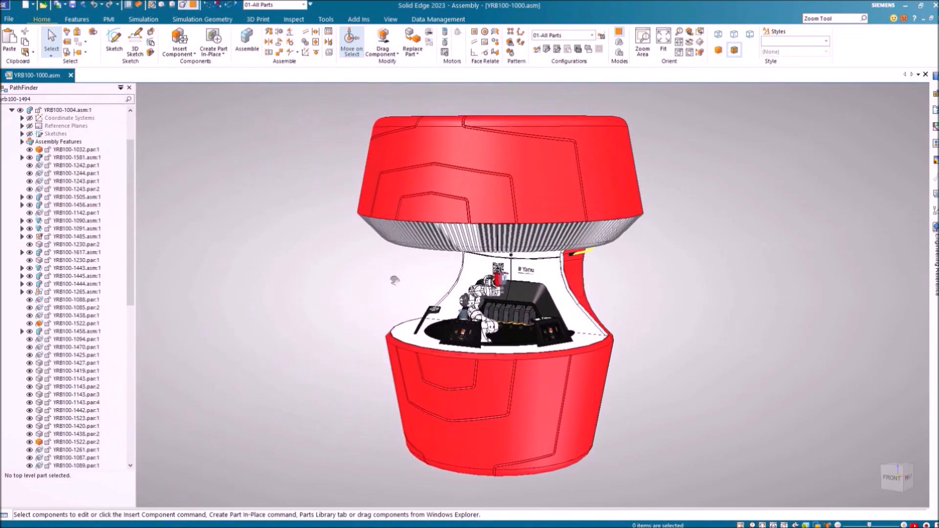
left_click(185, 7)
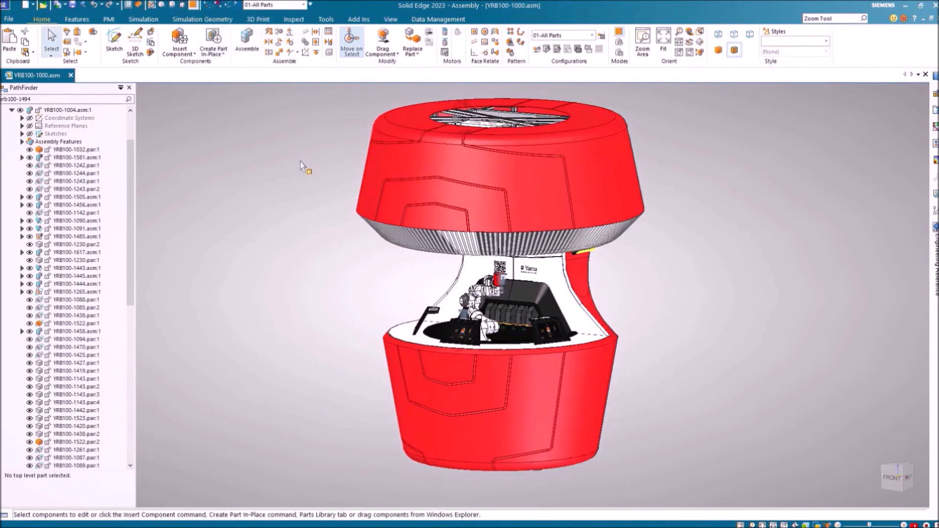
Pick the red top shell YRB100-1032.par:1 via QuickPick and open it in its own window
right_click(373, 173)
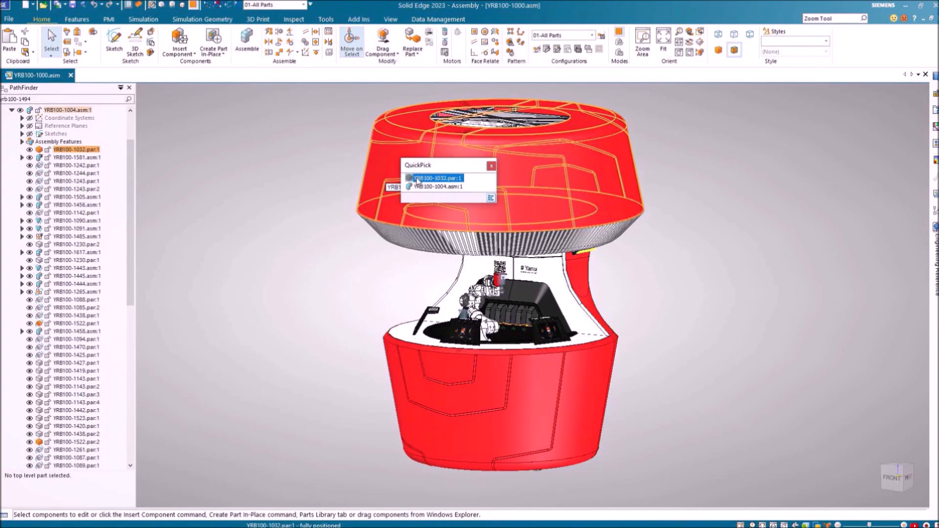
left_click(416, 179)
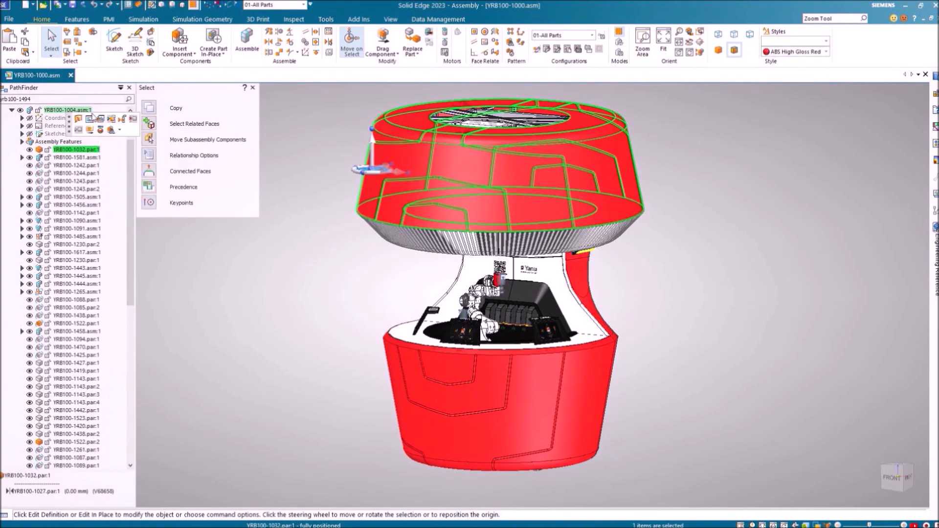
left_click_drag(69, 128, 253, 263)
left_click(285, 255)
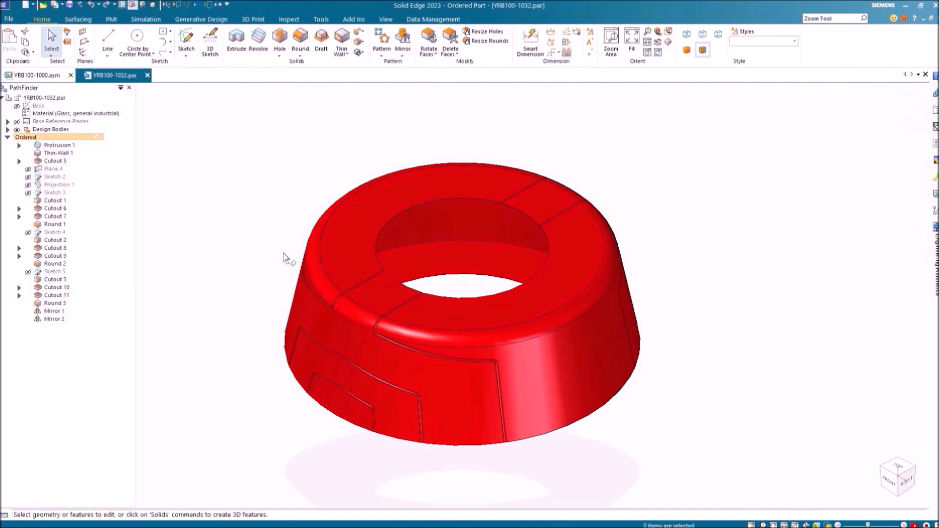
Rebuild Mirror 2 through Edit Definition, then close YRB100-1032.par without saving
left_click(55, 321)
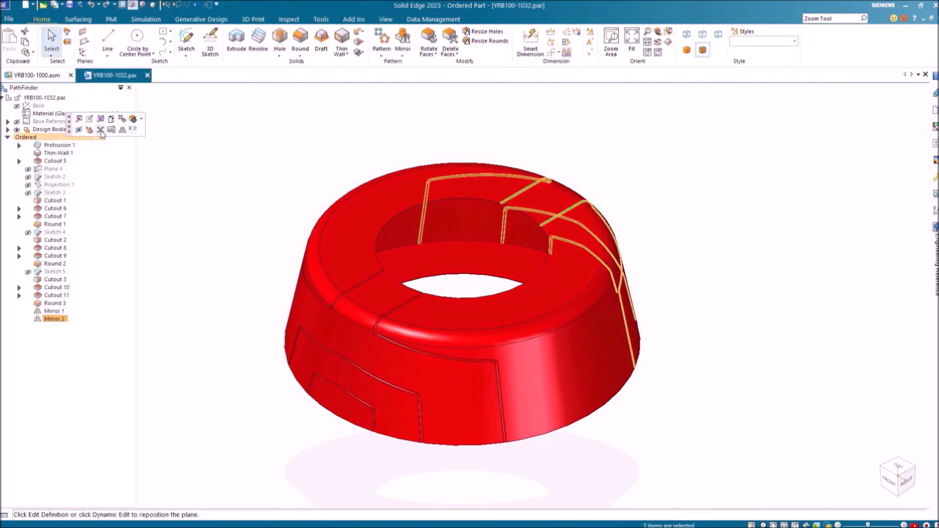
left_click(79, 119)
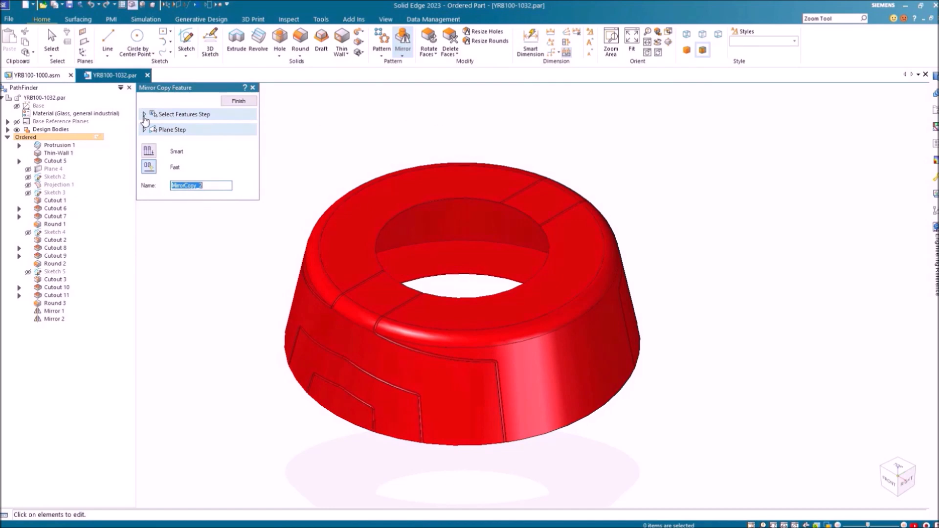
left_click(144, 115)
left_click(145, 139)
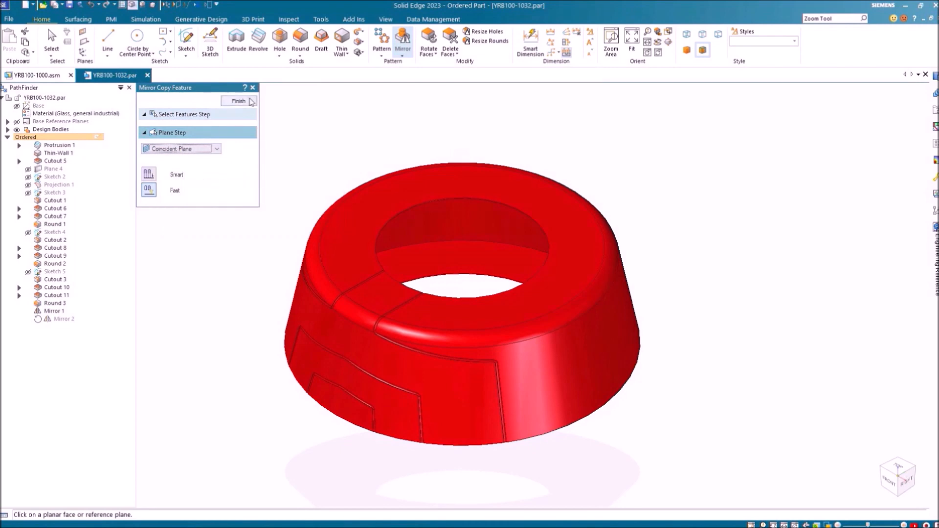
left_click(239, 101)
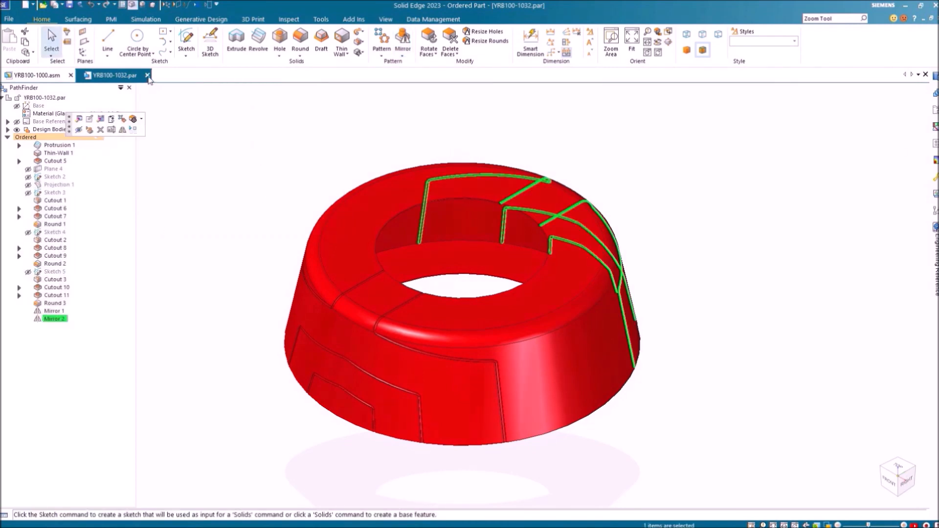
left_click(148, 75)
left_click(482, 310)
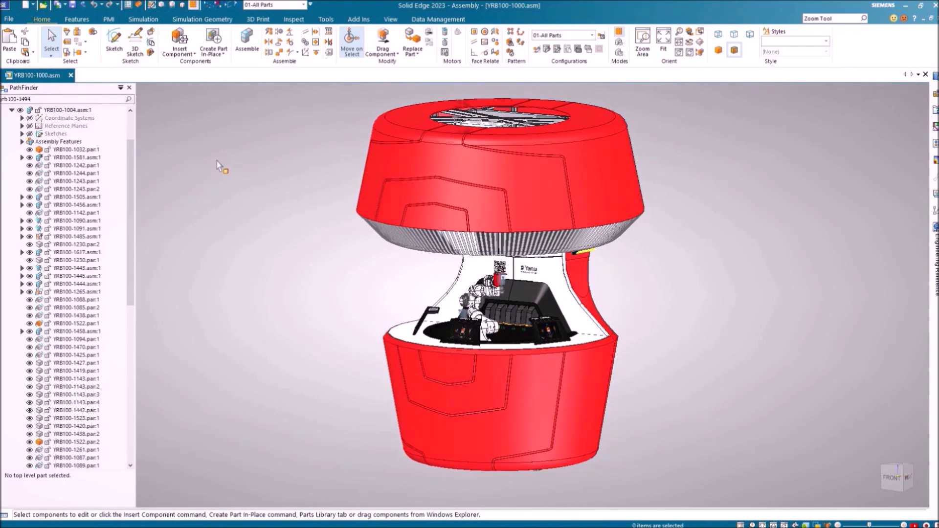
Collapse YRB100-1004 and hide the lower shell YRB100-1002.asm:1 to reveal the internals
left_click(12, 111)
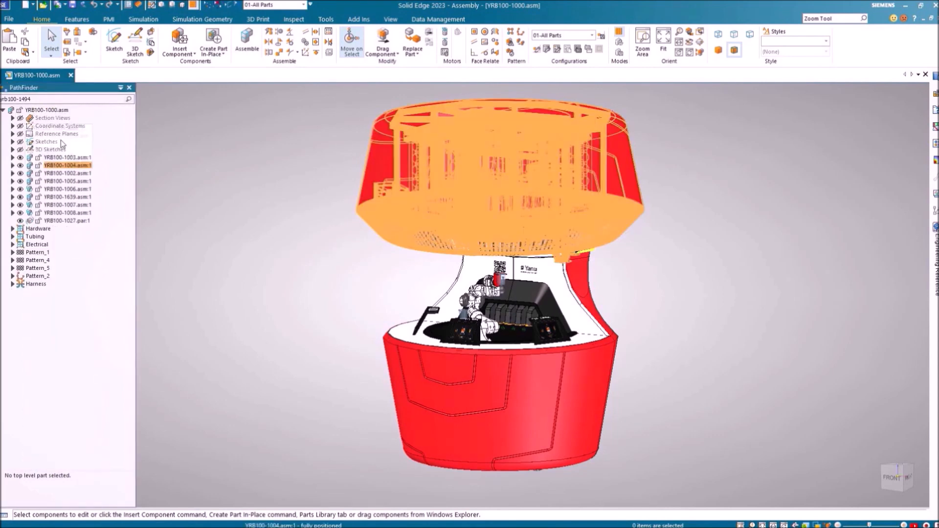
left_click(77, 174)
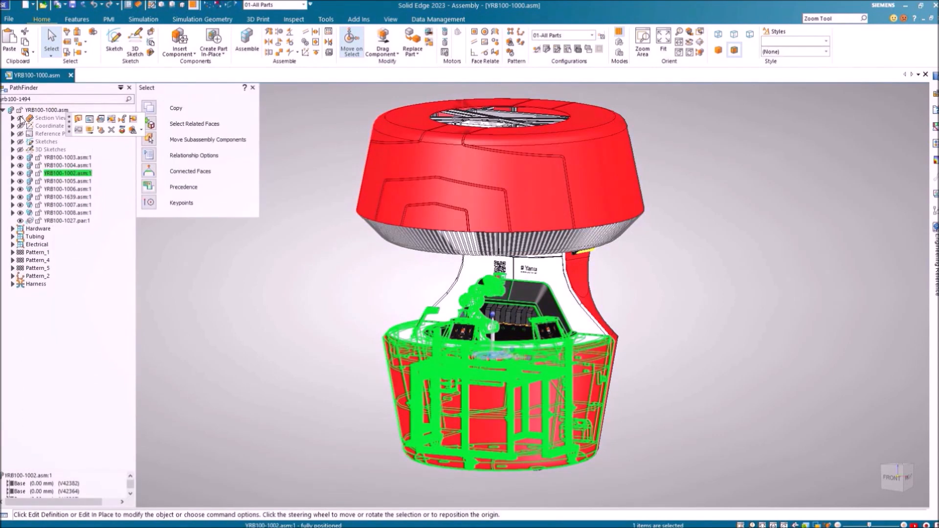
left_click(21, 181)
left_click(261, 318)
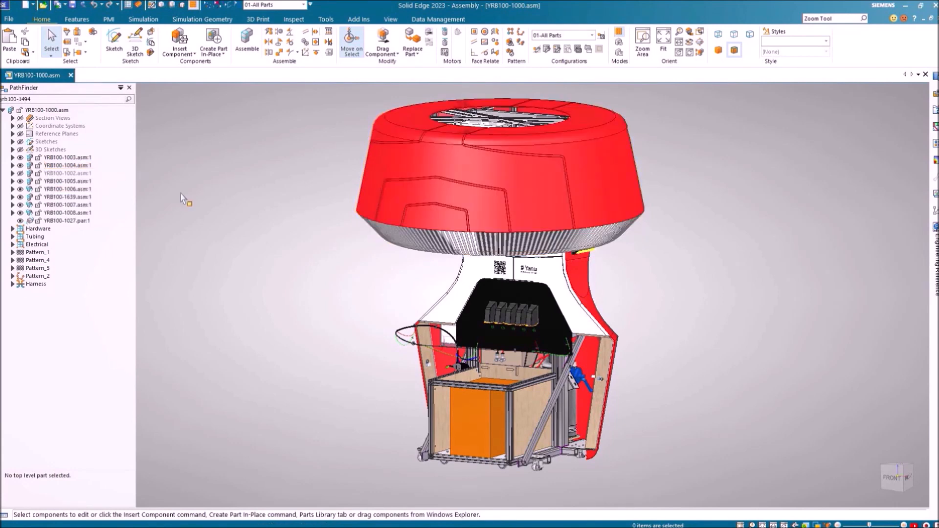
Check the Section Views list, then show YRB100-1002 again
left_click(12, 118)
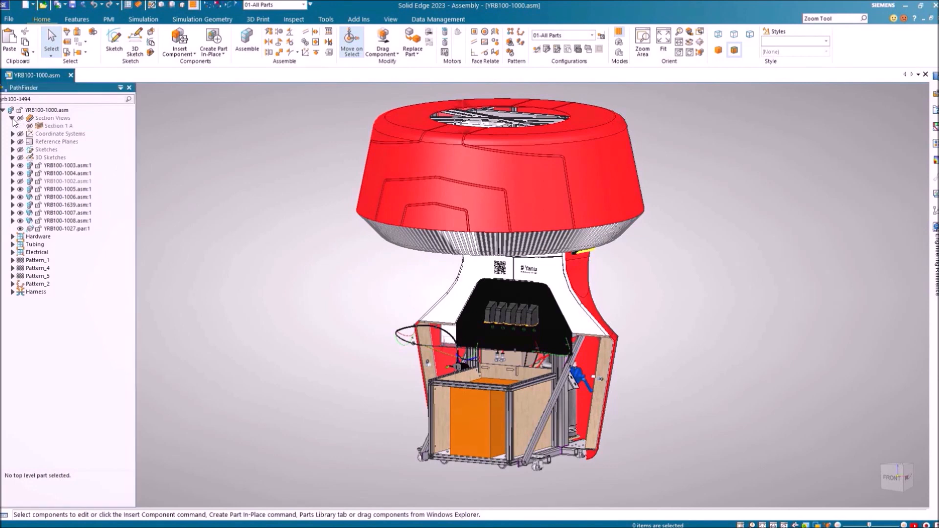
left_click(12, 118)
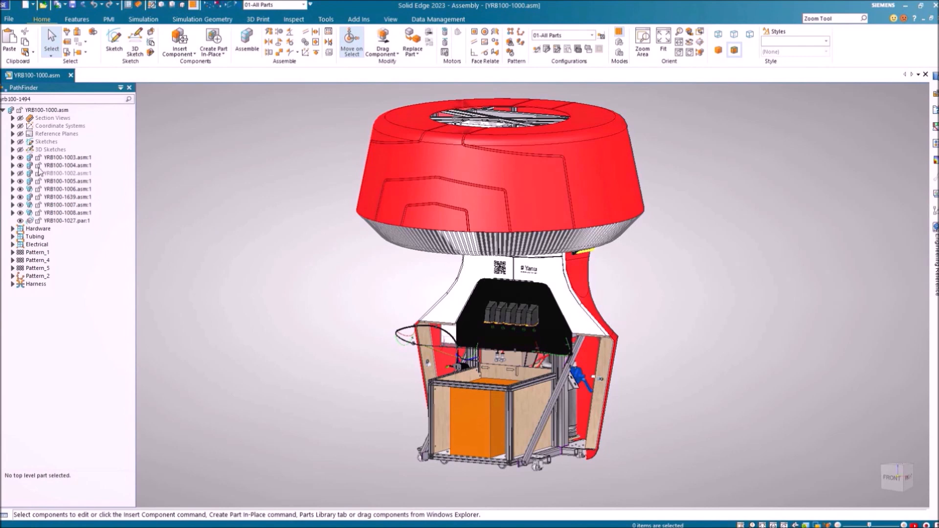
left_click(21, 174)
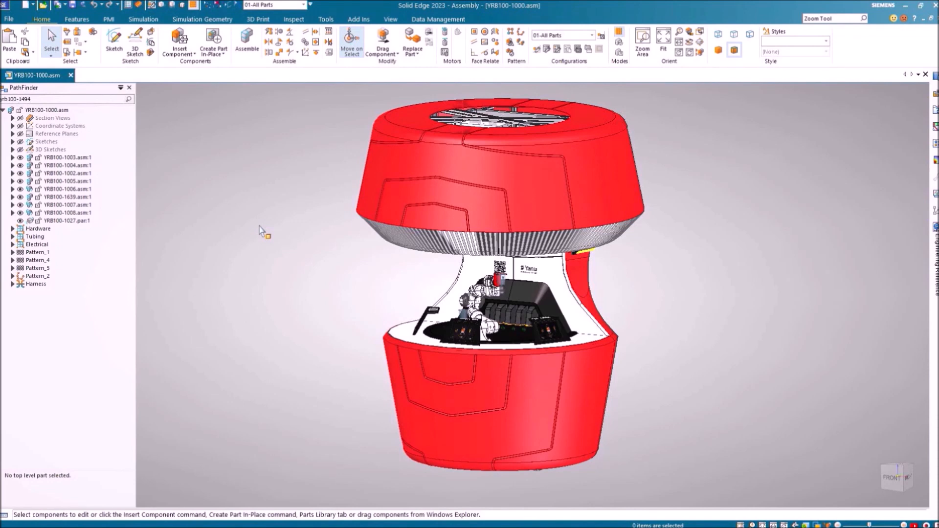
scroll(259, 226, "up", 1)
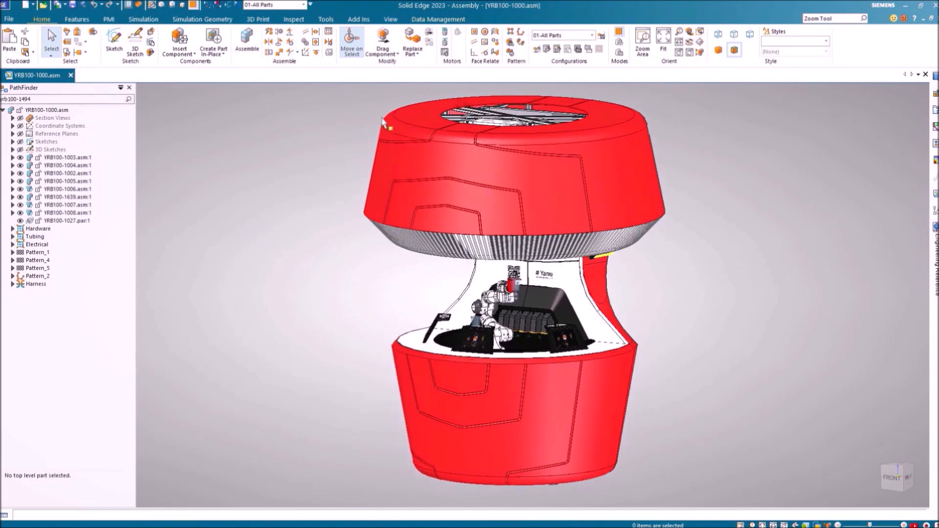
Hide the red top shell YRB100-1032.par:1 and zoom in on the upper rack
left_click(379, 178)
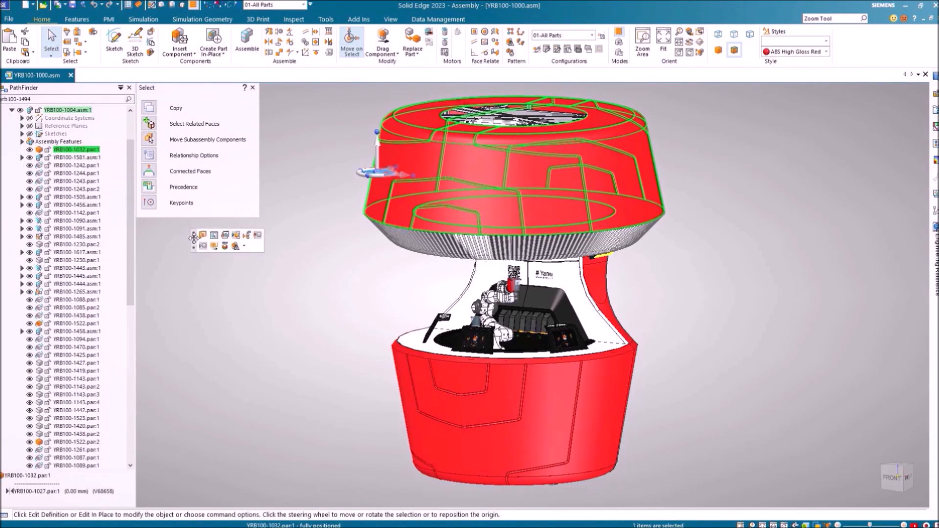
left_click(204, 246)
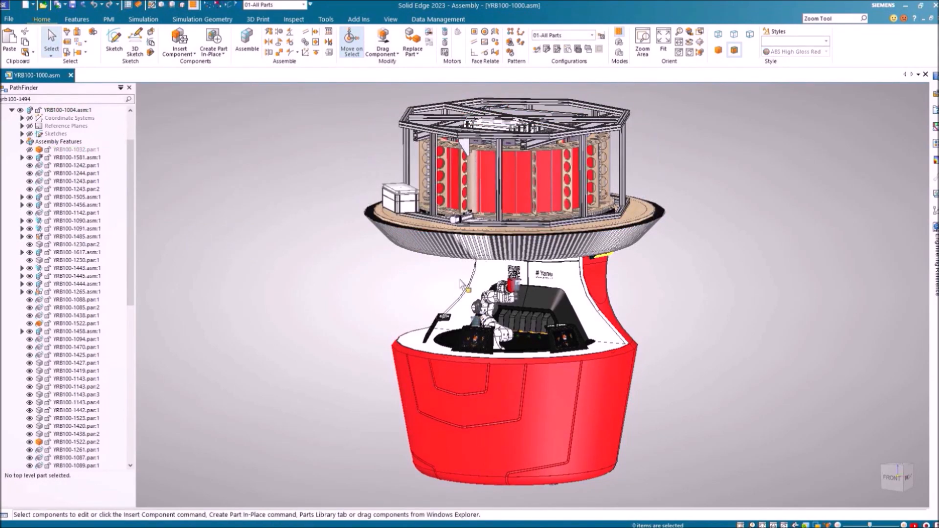
scroll(459, 306, "up", 5)
scroll(458, 307, "up", 4)
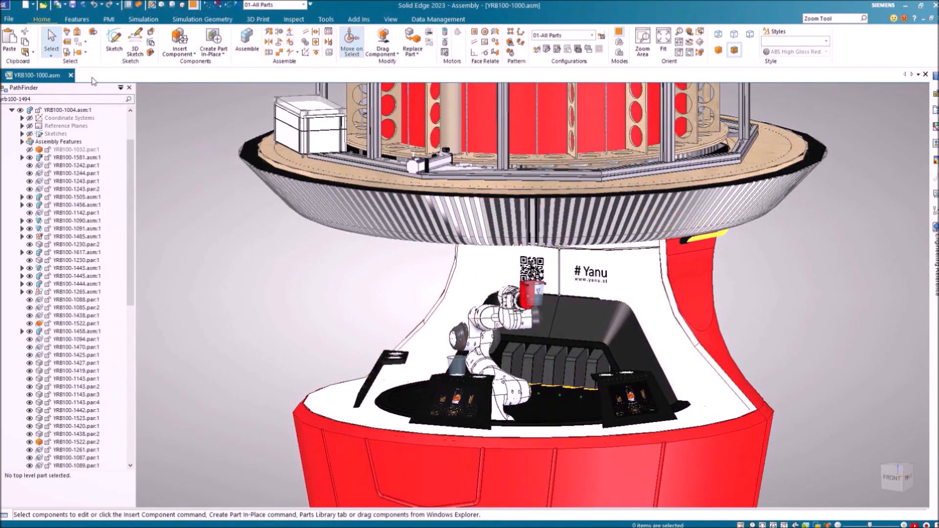
Search PathFinder for yrb100-1494 and open the robot arm subassembly in a new window
triple_click(57, 101)
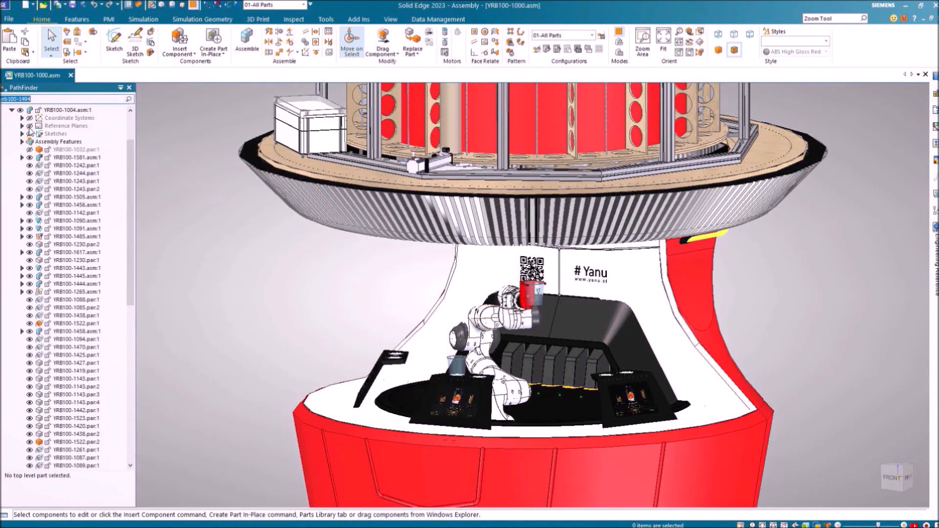
left_click(36, 98)
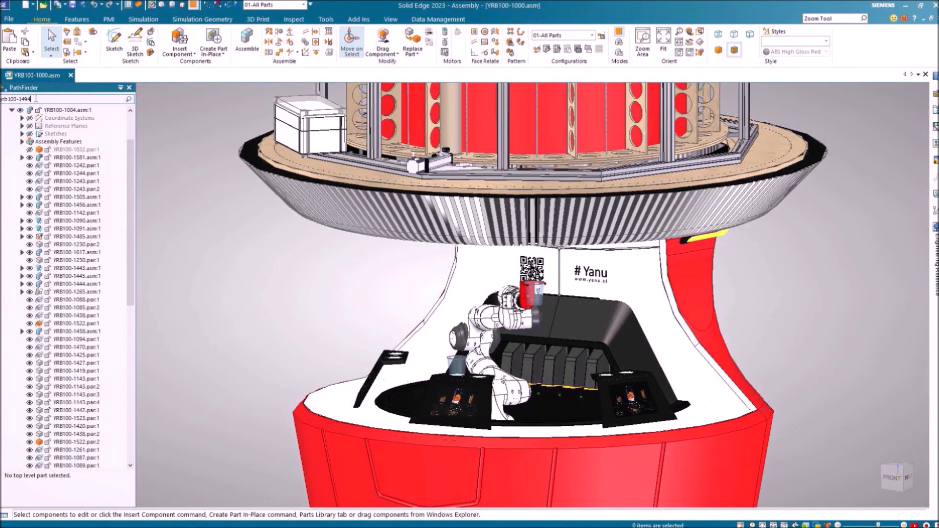
left_click(129, 100)
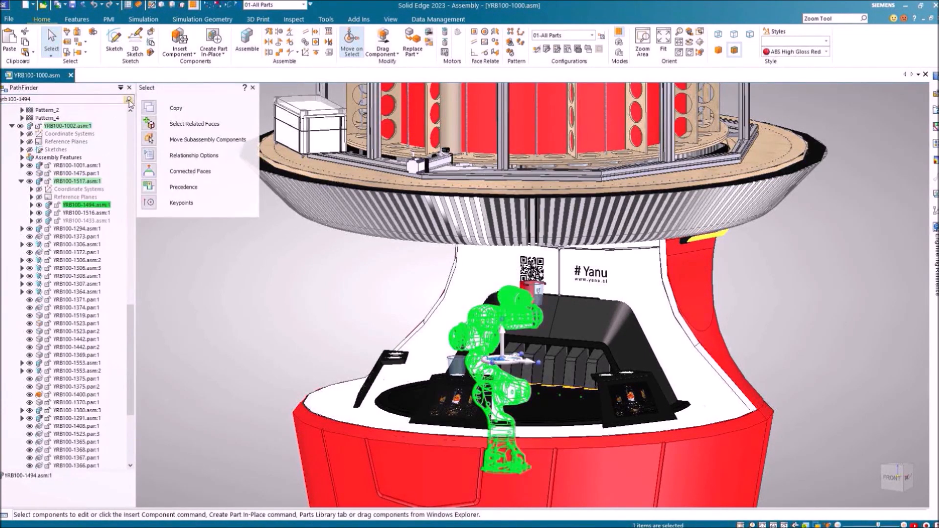
right_click(108, 206)
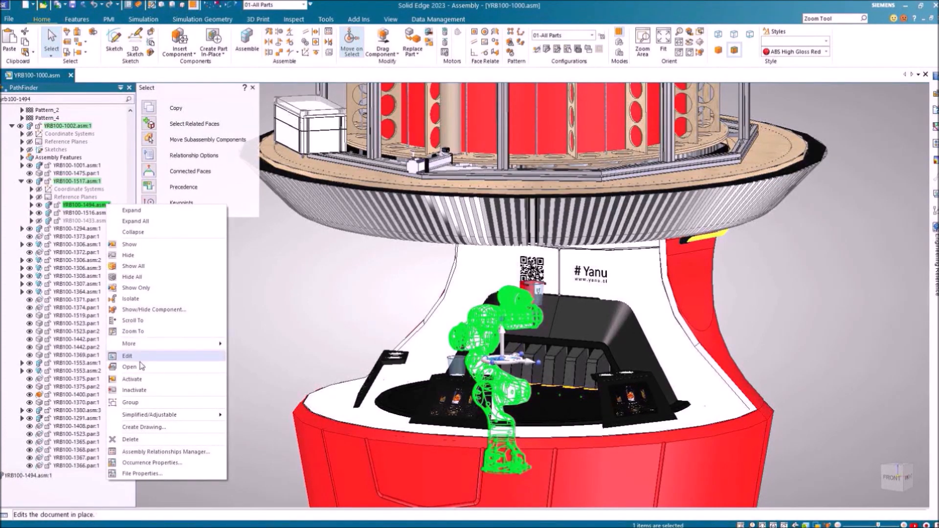
left_click(129, 366)
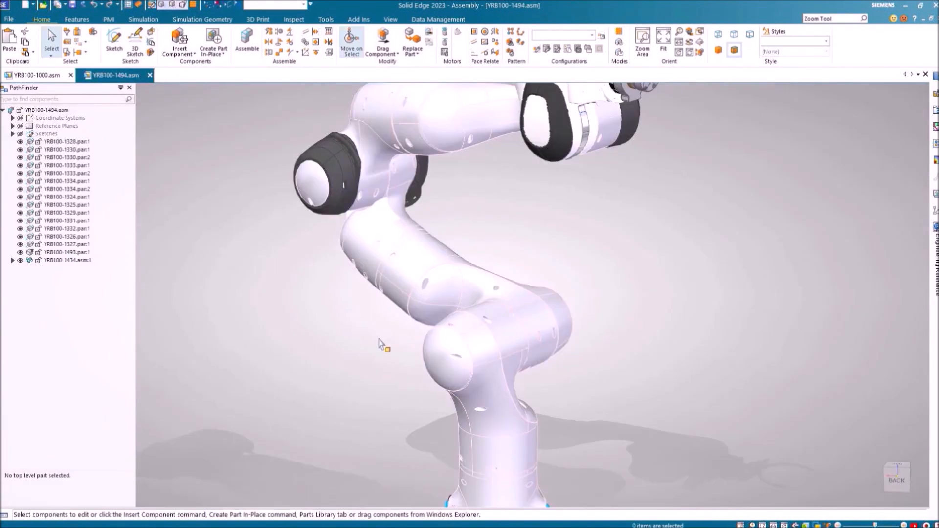
Pick the link part YRB100-1357.par:1 in the gripper head and open it separately
scroll(354, 321, "down", 4)
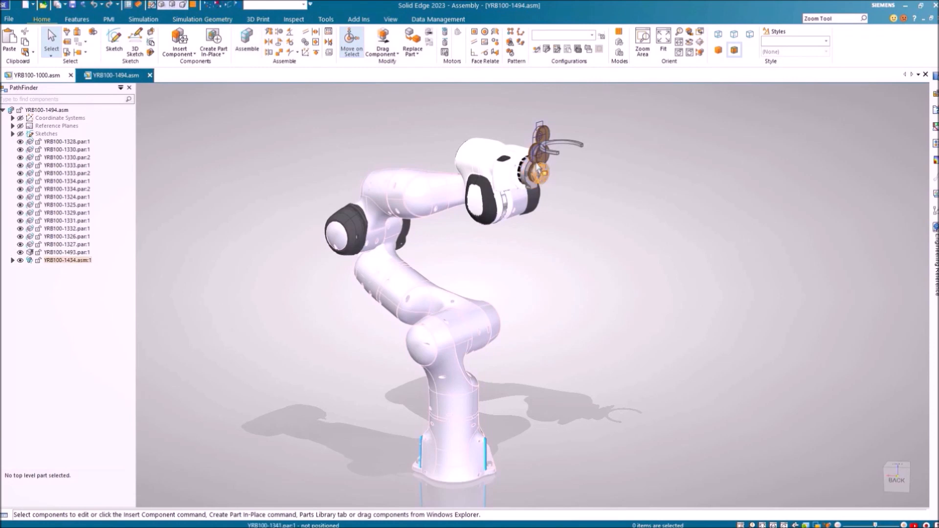
scroll(547, 133, "up", 10)
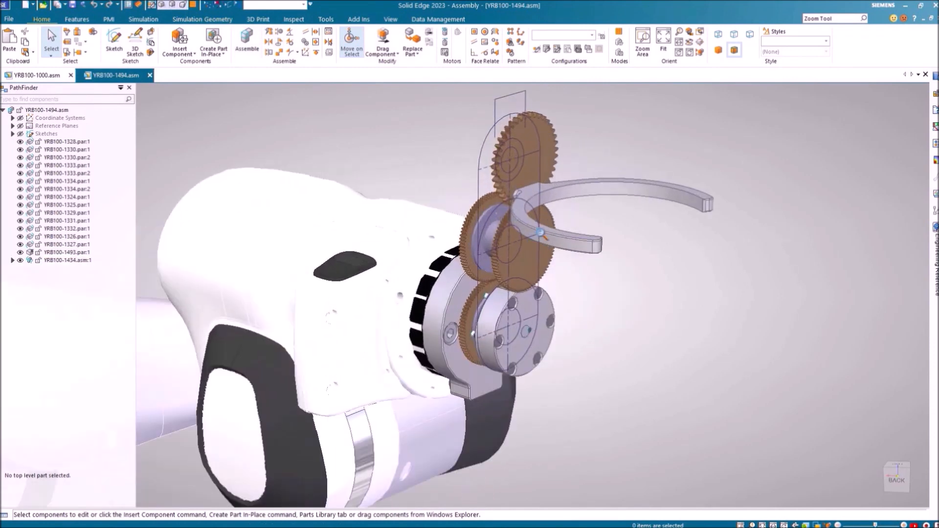
middle_click_drag(548, 274, 549, 281, "shift")
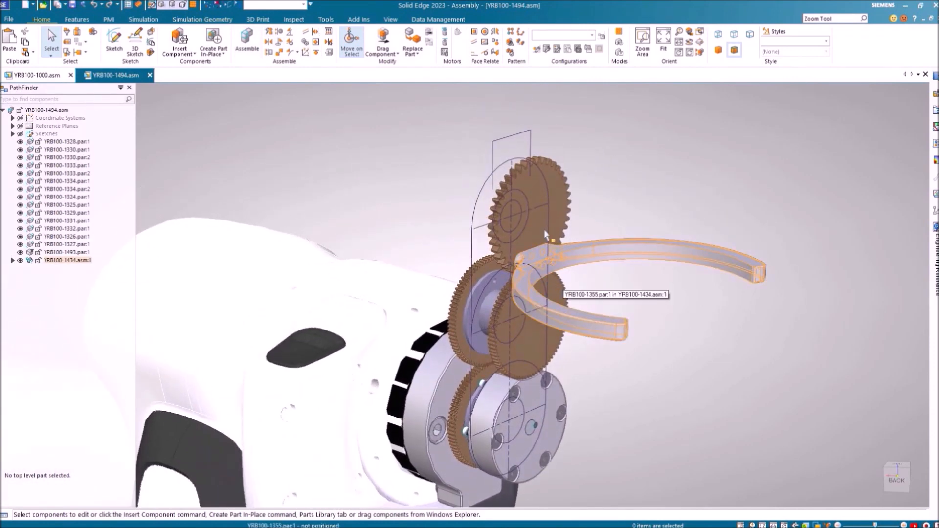
right_click(494, 151)
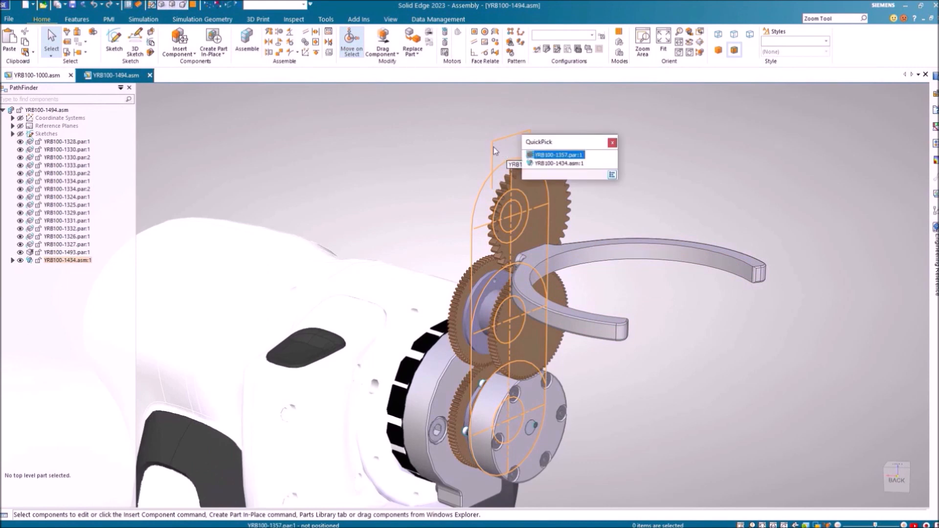
left_click(538, 155)
right_click(538, 154)
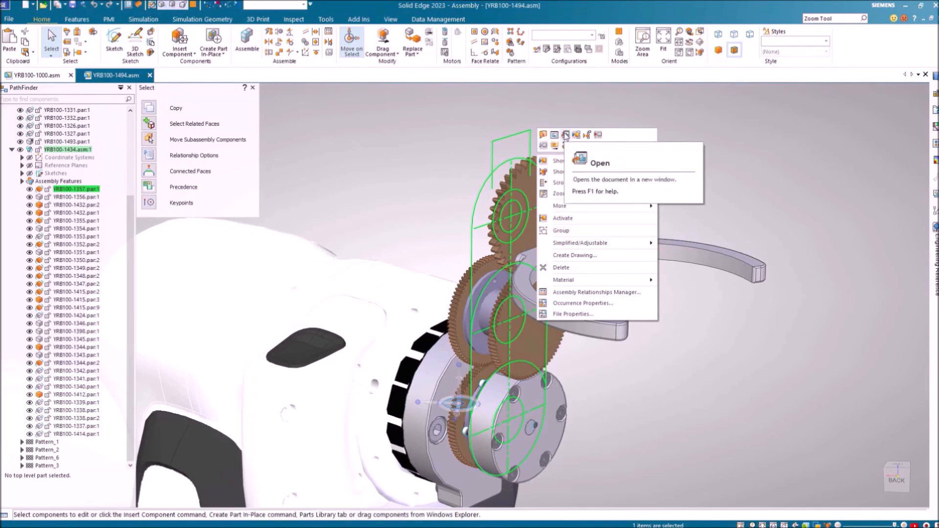
left_click(566, 136)
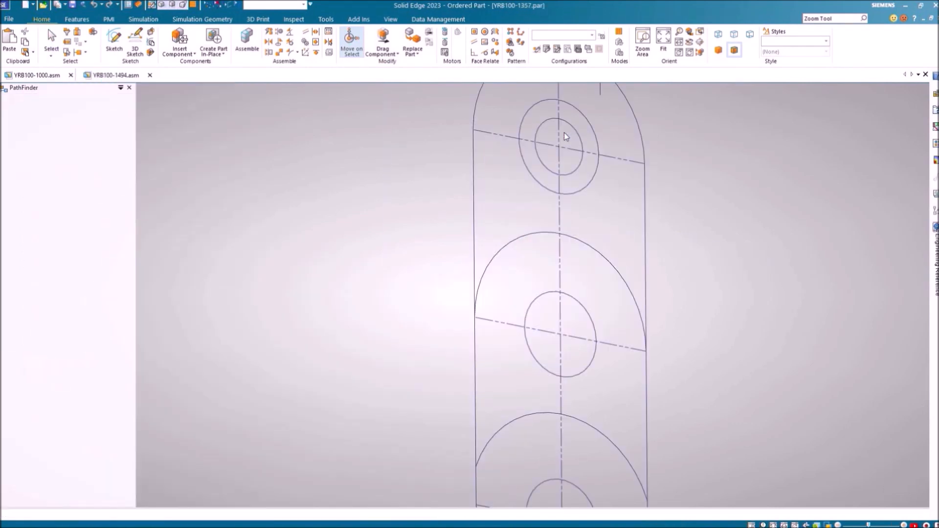
Fit Sketch 2 in the window, orbit to an angled view, and start Extrude
right_click(332, 211)
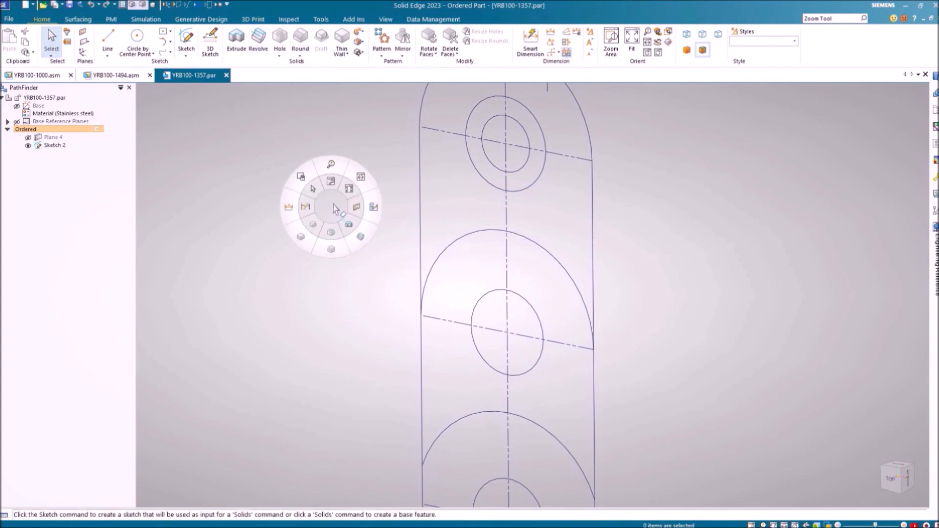
left_click(350, 185)
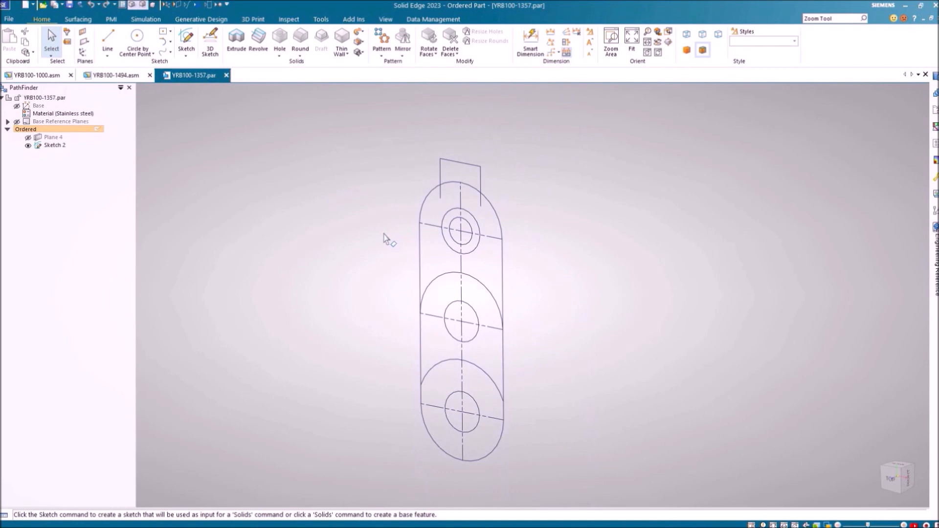
mouse_move(383, 235)
middle_mouse_down()
mouse_move(390, 201)
mouse_move(331, 174)
mouse_move(364, 225)
mouse_move(370, 212)
mouse_move(367, 223)
middle_mouse_up()
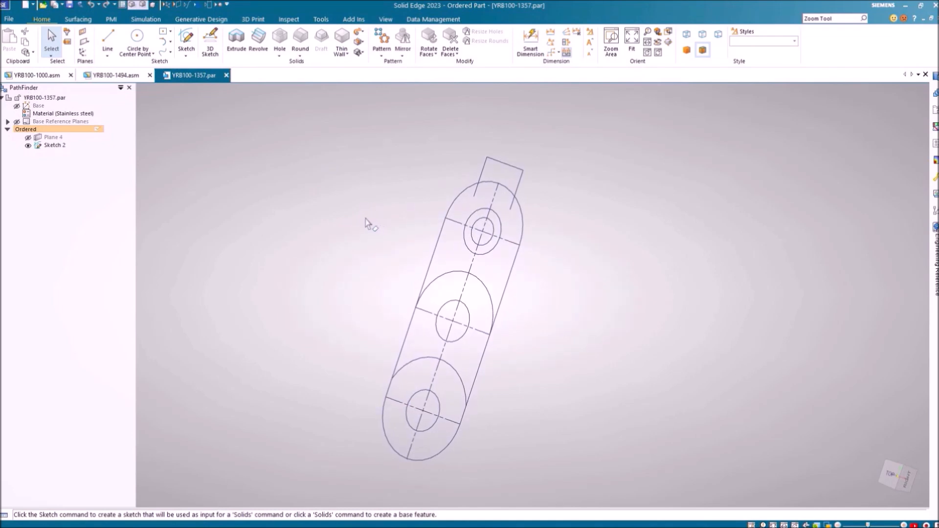
left_click(242, 44)
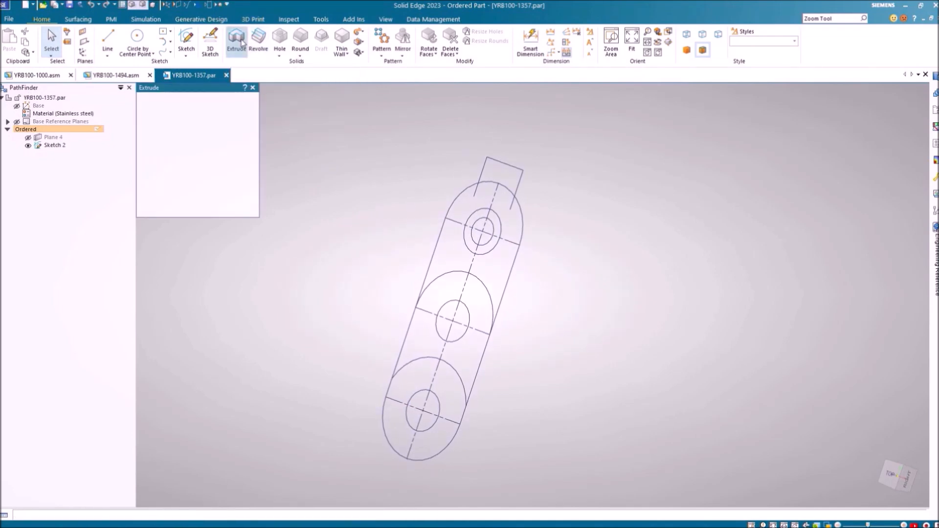
Extrude the outer link outline 6 mm to form the plate
left_click(438, 244)
left_click(386, 386)
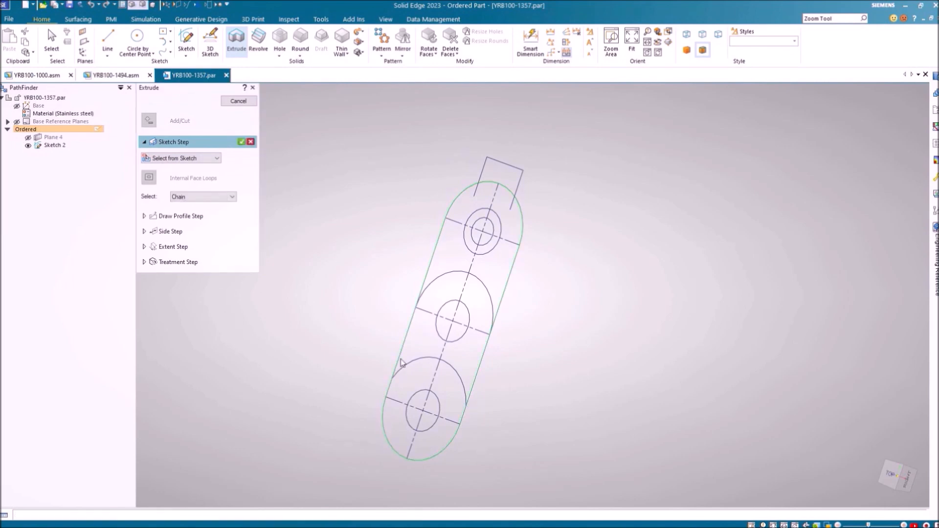
right_click(360, 308)
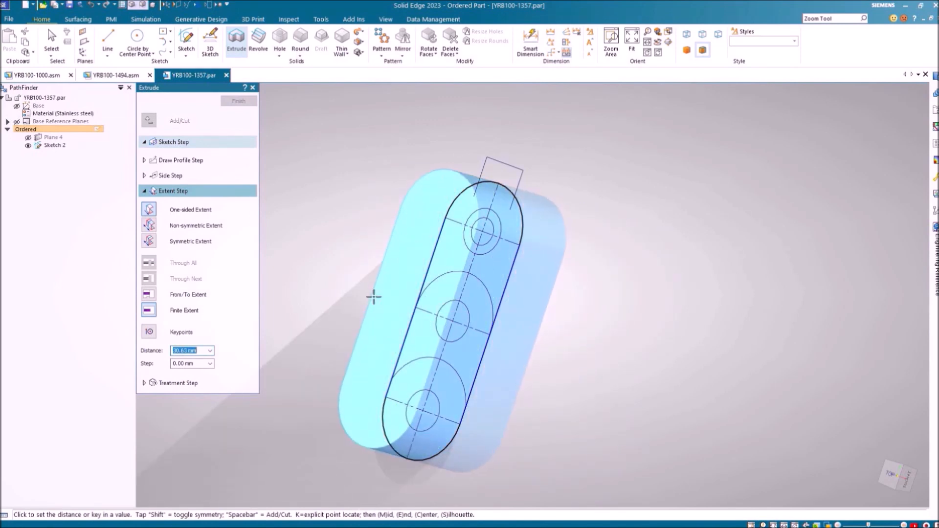
type("6")
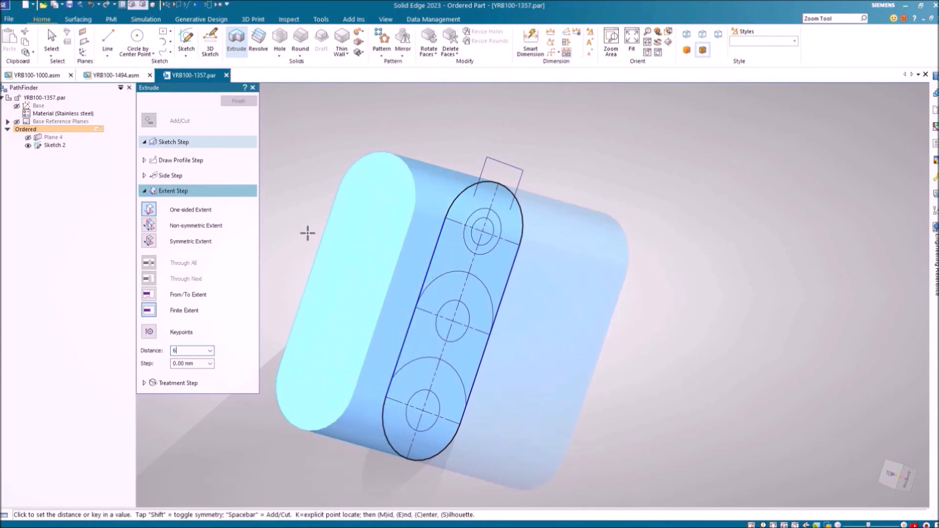
key("Return")
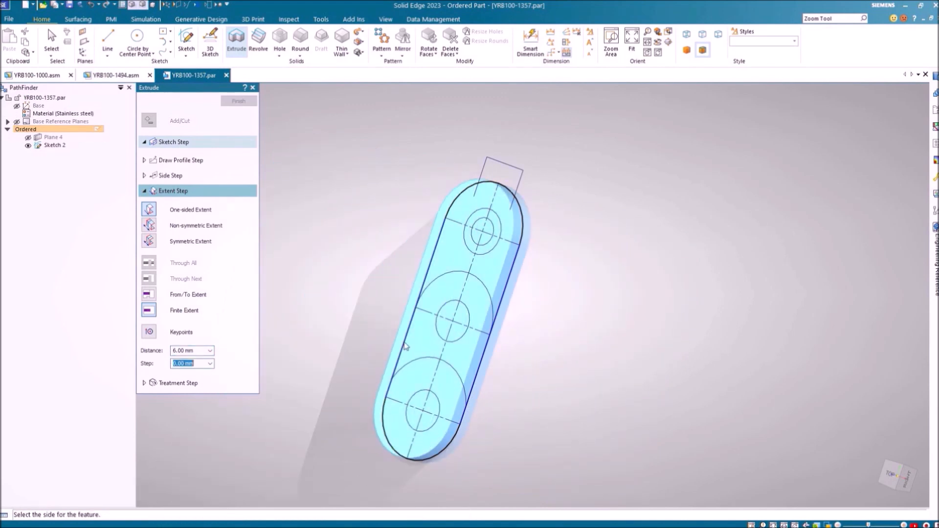
left_click(382, 340)
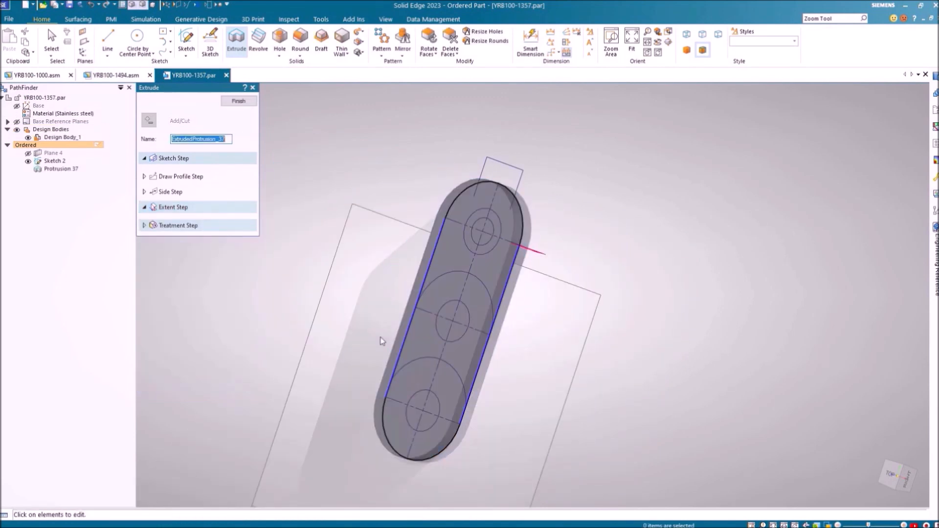
Turn off the floor reflection, finish Protrusion 37, and orbit to view the underside
left_click(144, 5)
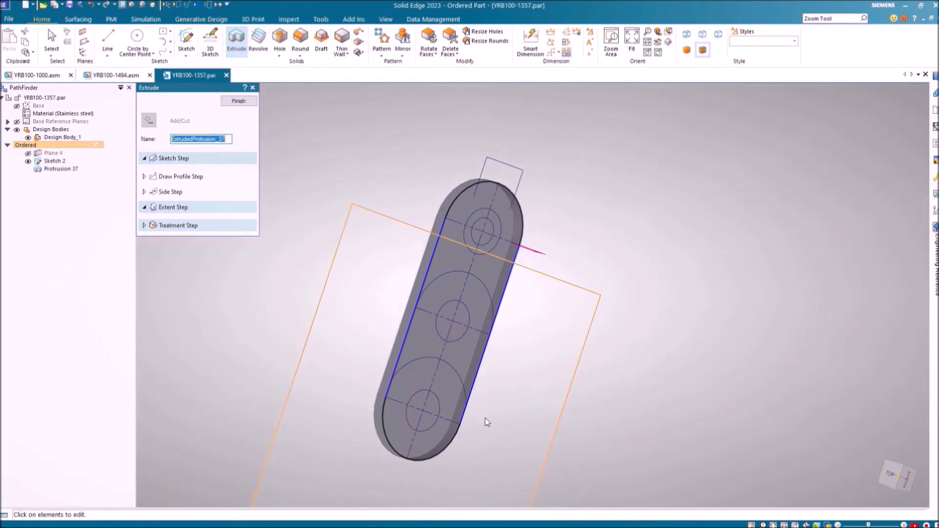
scroll(489, 423, "up", 2)
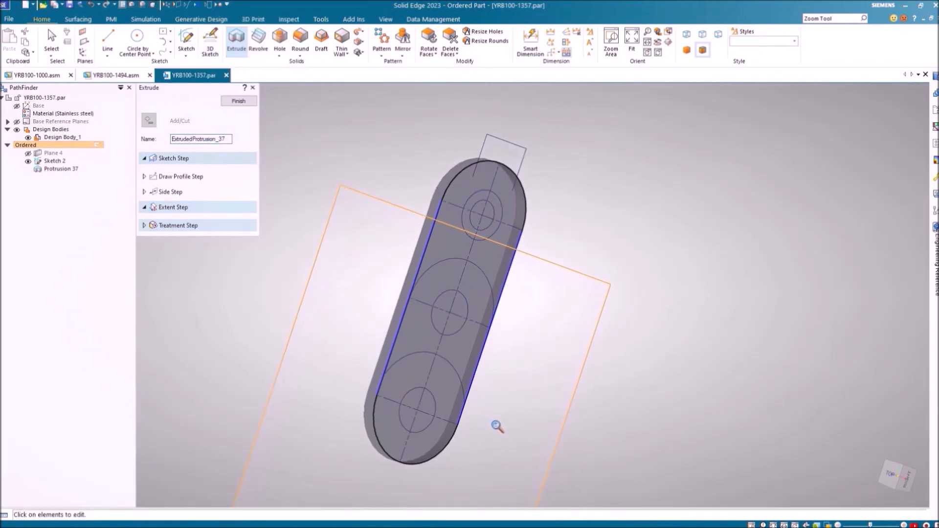
left_click(239, 101)
middle_click_drag(650, 235, 468, 211)
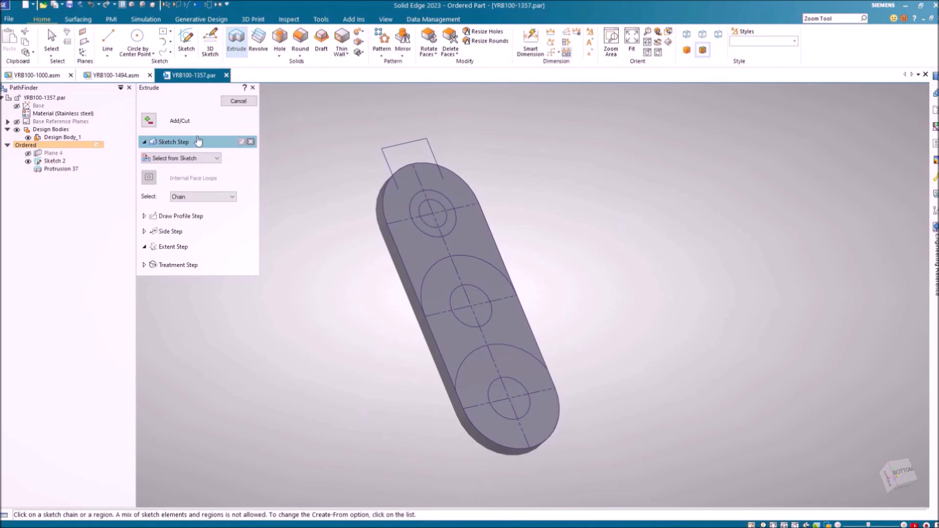
Activate Sketch 2's regions and select the lower ring and inner circle regions
left_click(238, 101)
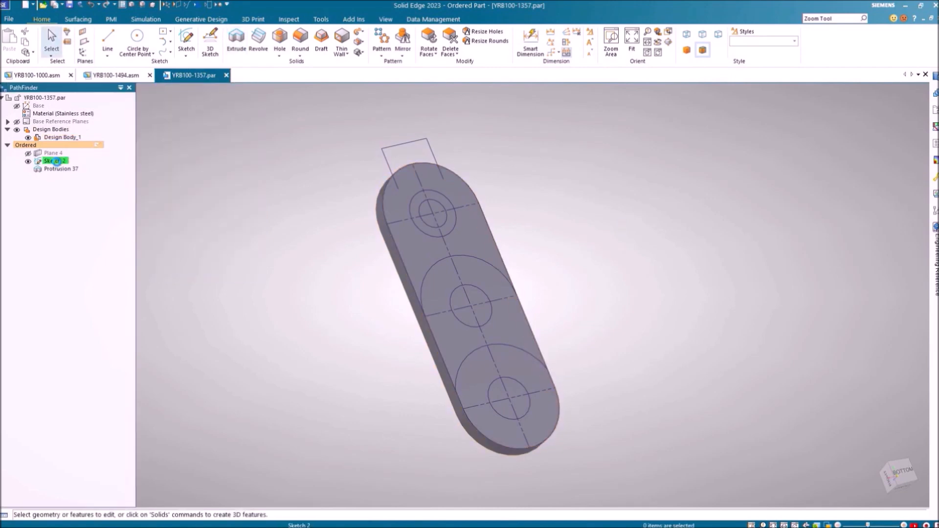
right_click(57, 162)
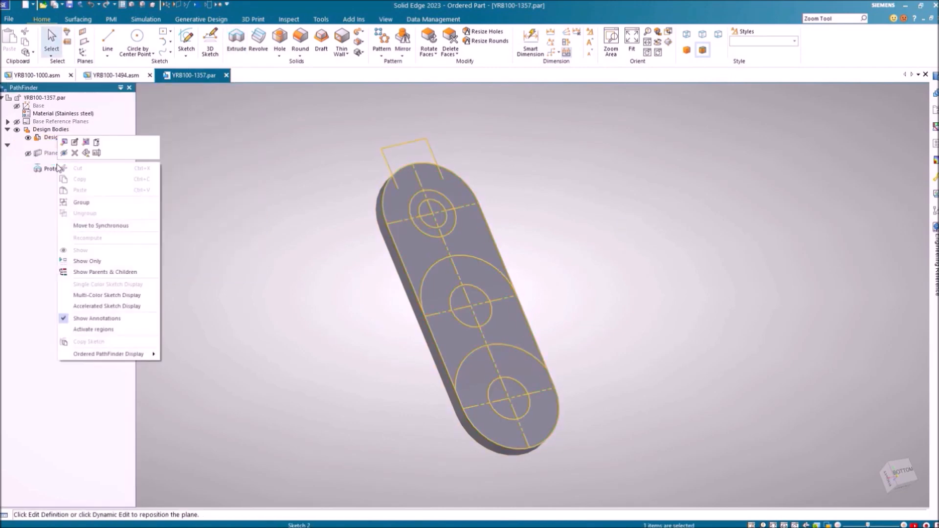
left_click(98, 330)
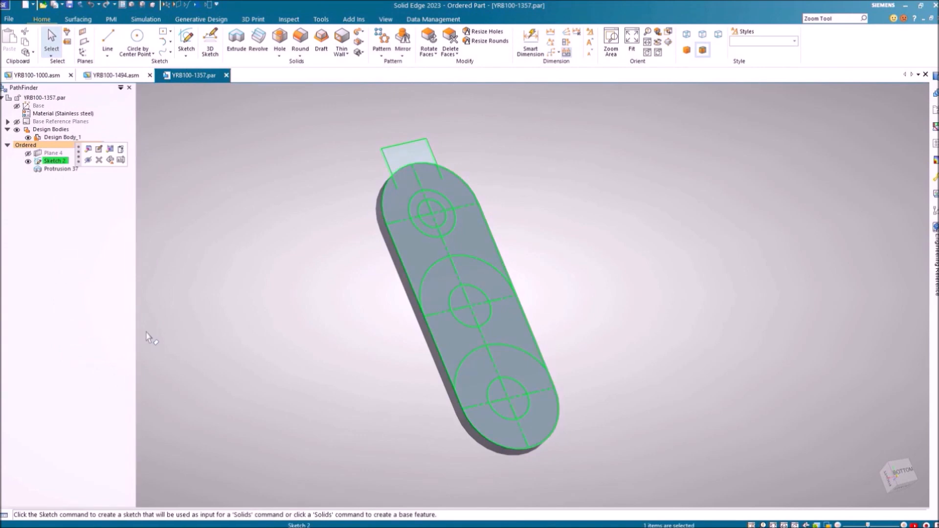
left_click(434, 300)
left_click(416, 259)
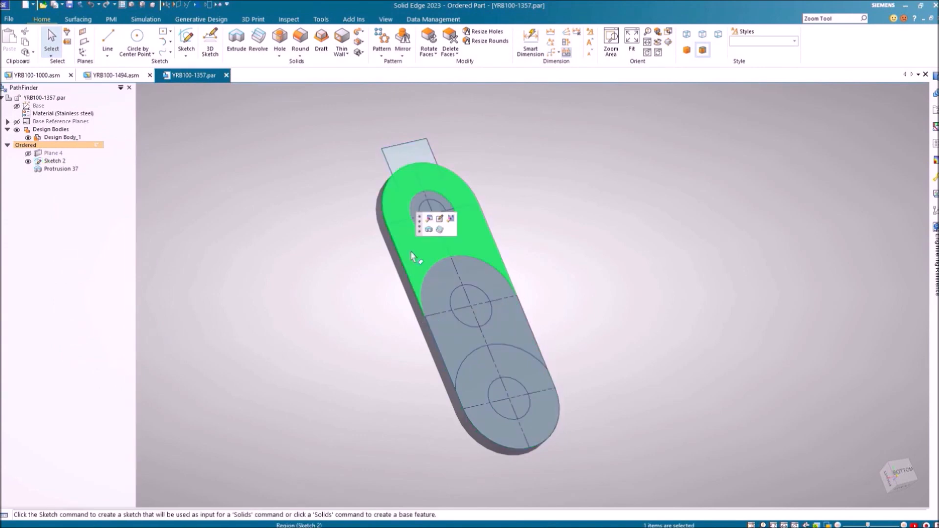
left_click(437, 289)
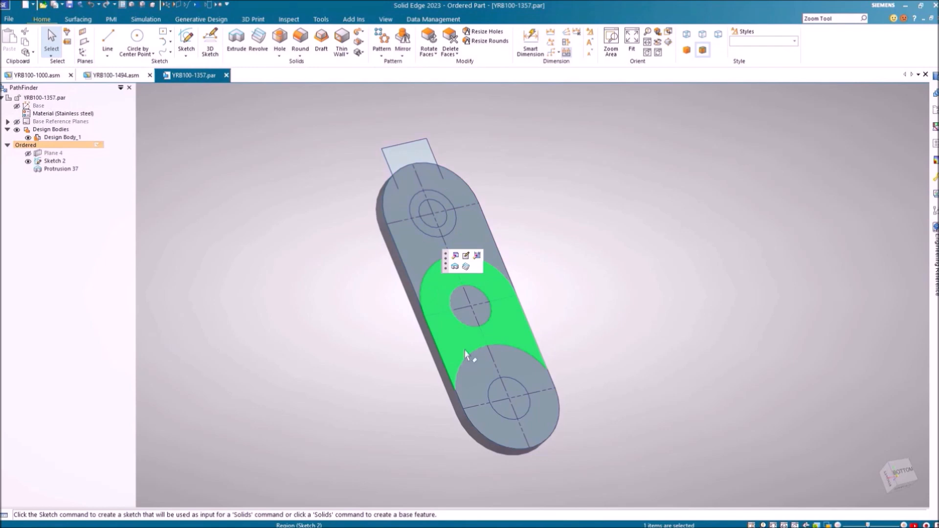
left_click(472, 389, "ctrl")
left_click(514, 390, "ctrl")
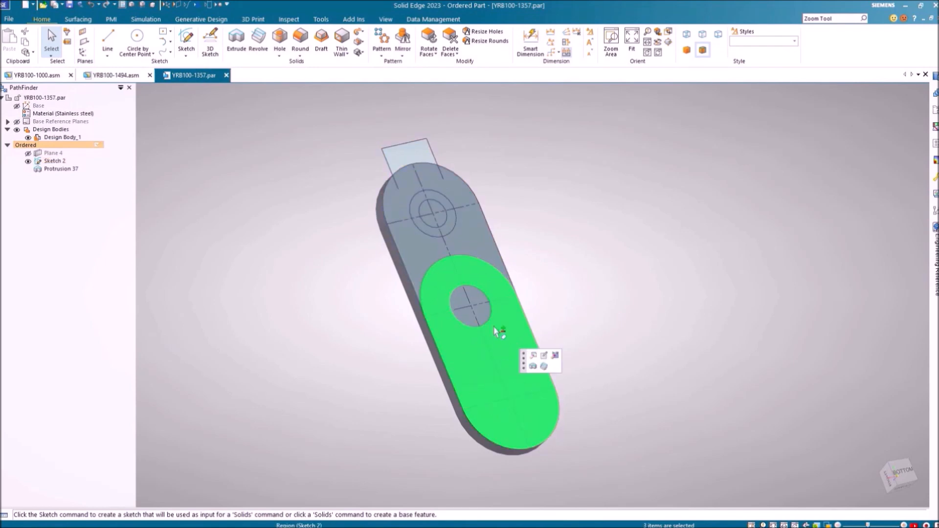
left_click(477, 298, "ctrl")
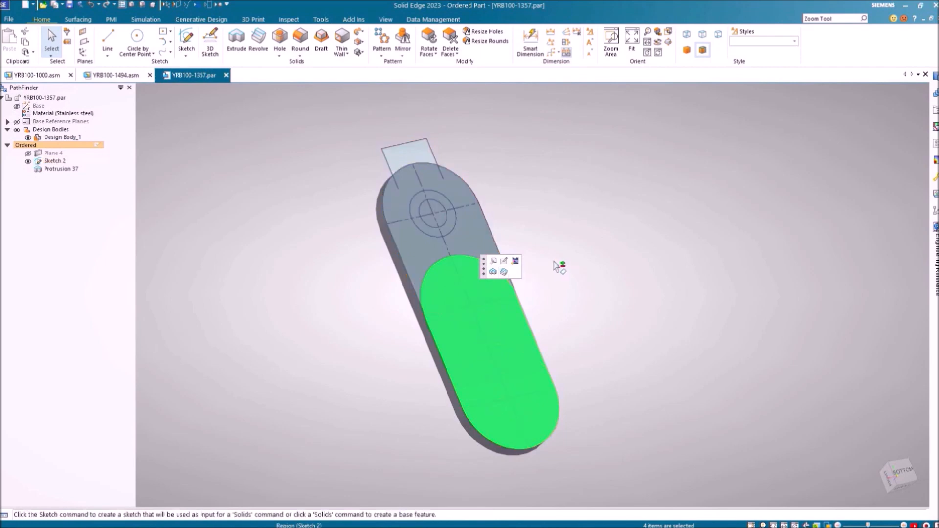
Extrude the selected regions 7.50 mm to create the boss Protrusion 38
left_click(492, 272)
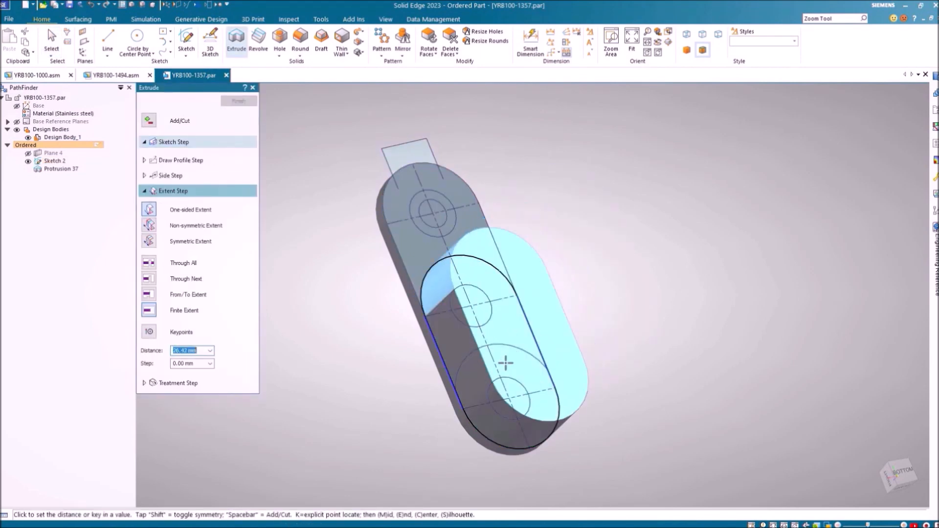
type("7.5")
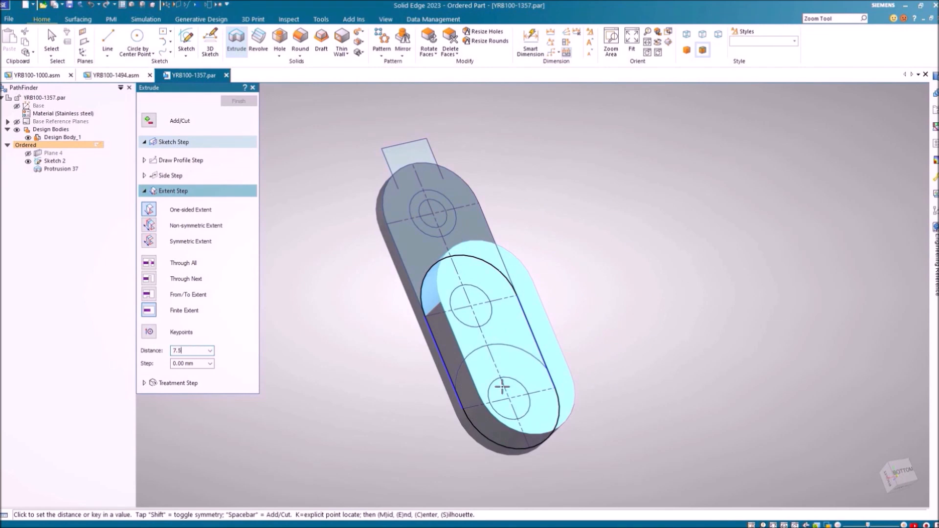
key("Return")
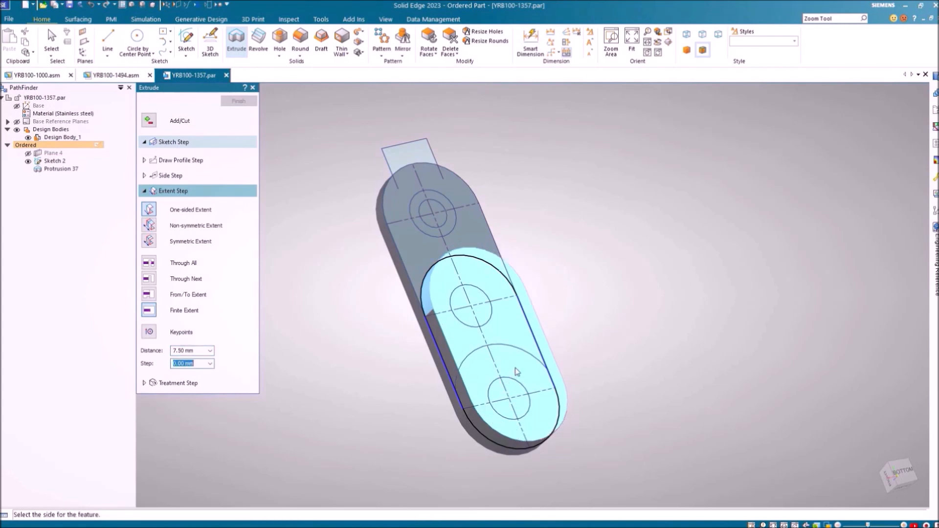
left_click(515, 371)
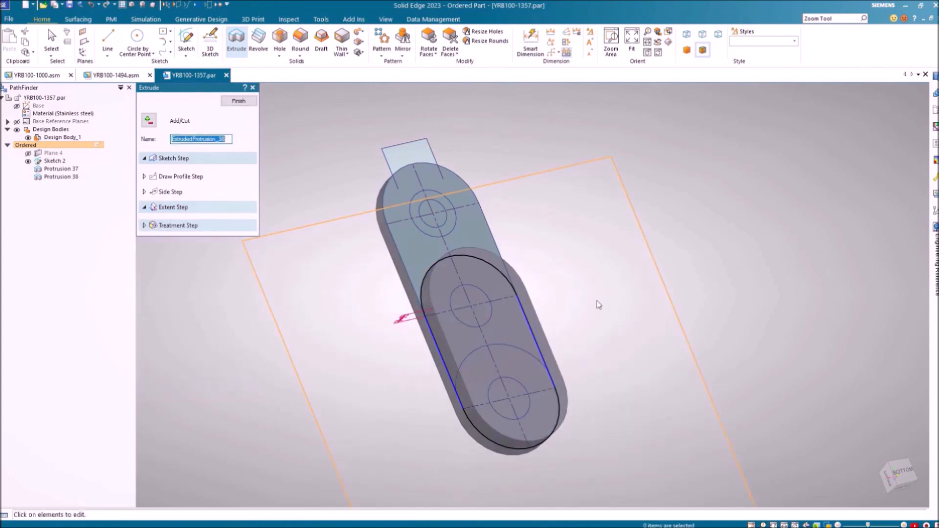
right_click(693, 235)
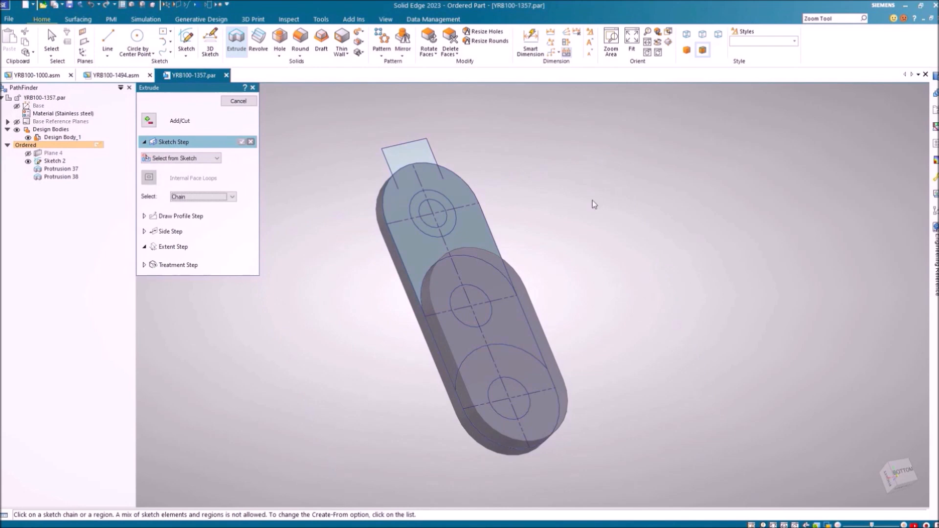
Extrude the three hole circles as added material into cylindrical pins, Protrusion 39
left_click(437, 207)
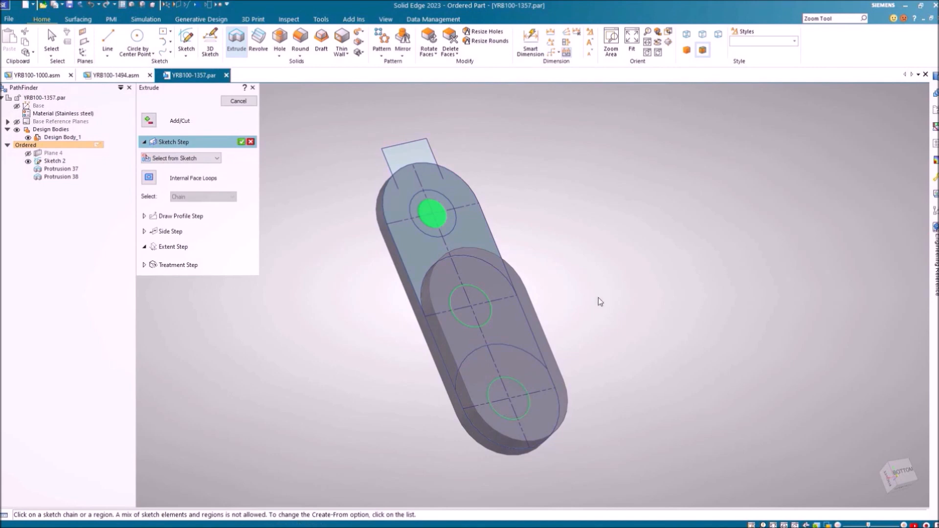
right_click(603, 267)
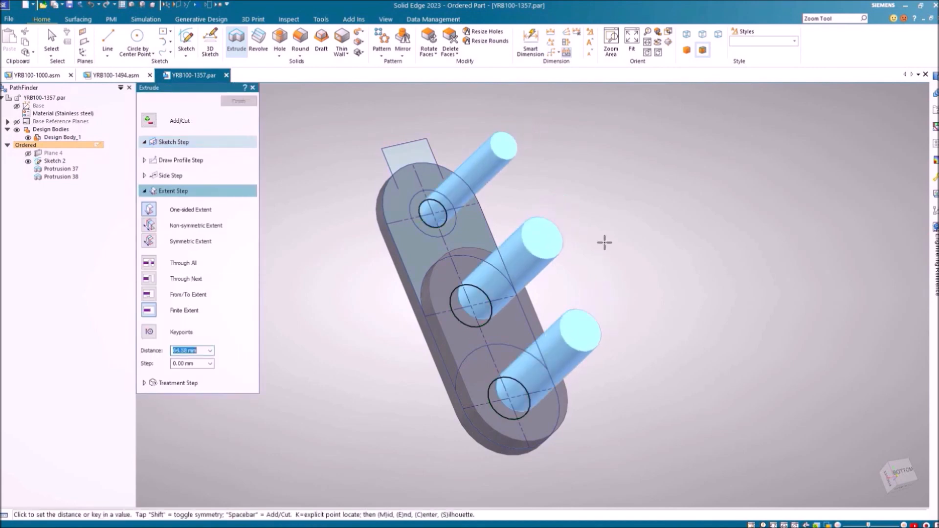
mouse_move(449, 411)
middle_mouse_down()
mouse_move(627, 379)
mouse_move(435, 358)
mouse_move(453, 407)
middle_mouse_up()
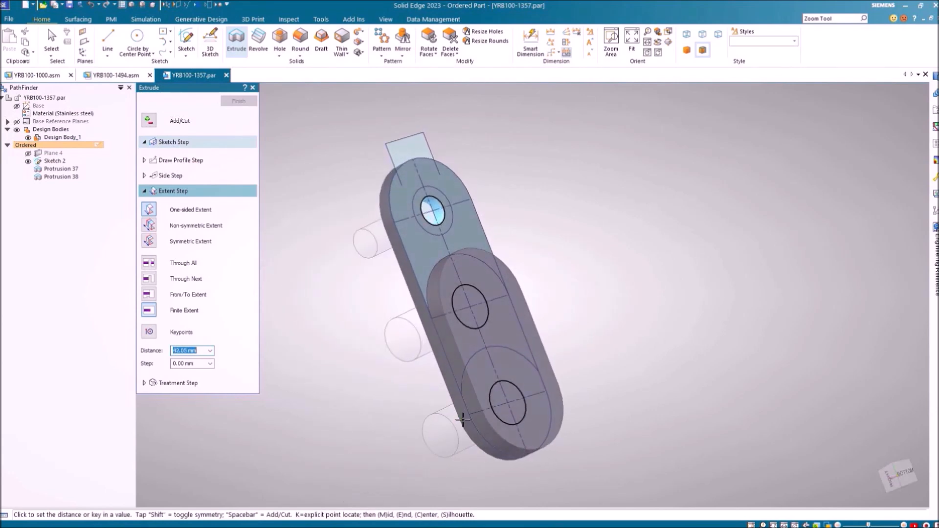
key("space")
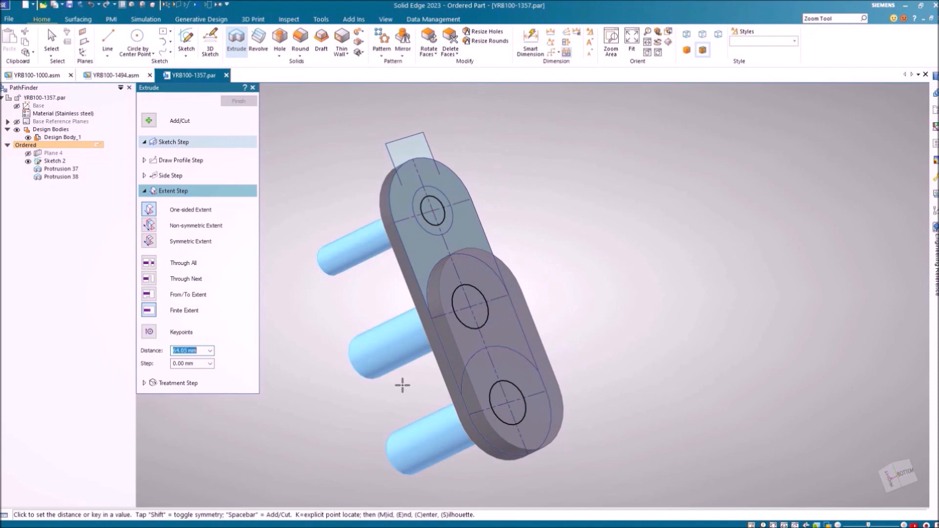
left_click(555, 297)
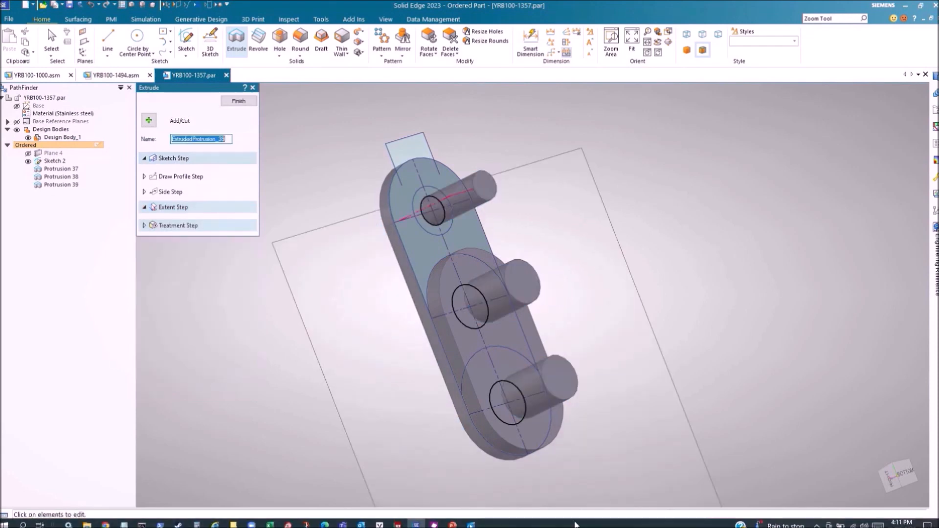
left_click(239, 101)
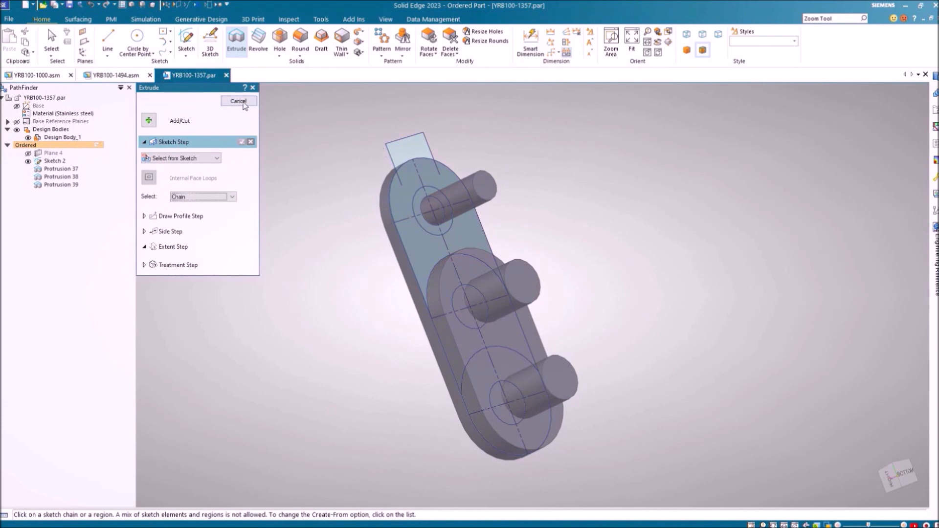
left_click(239, 101)
Convert Protrusion 39 into a symmetric cut, making Cutout 39 holes through the link
right_click(67, 186)
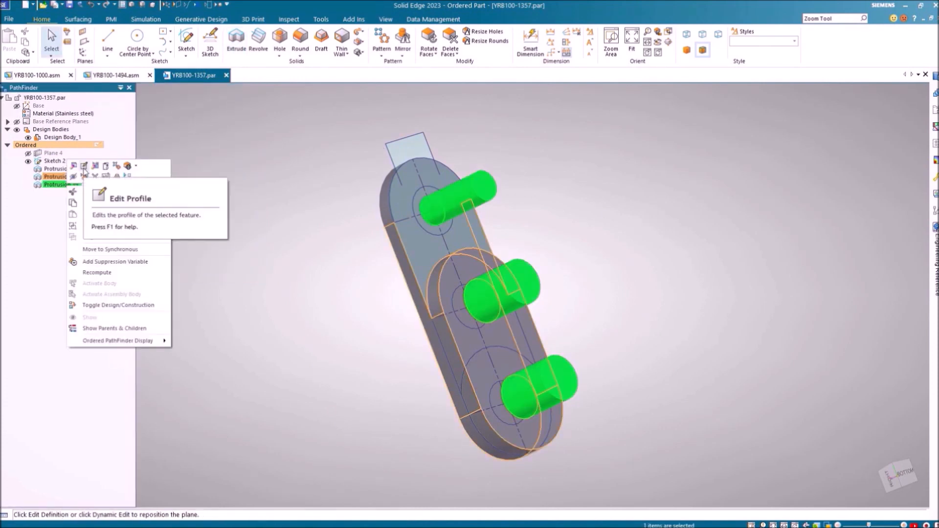
left_click(74, 167)
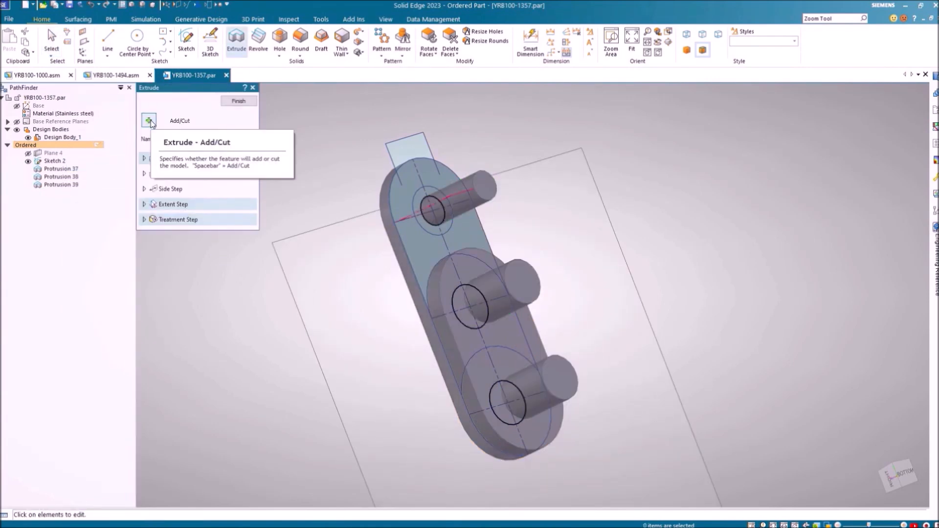
left_click(149, 120)
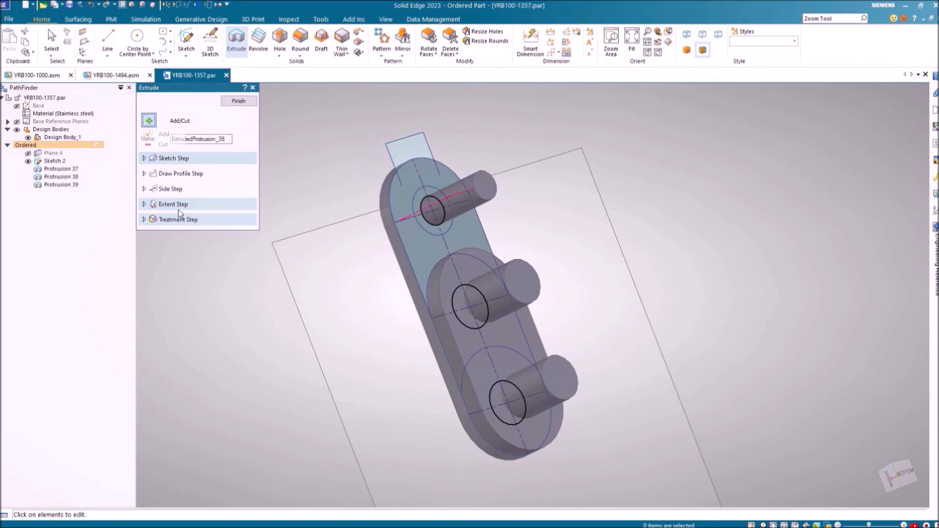
left_click(166, 145)
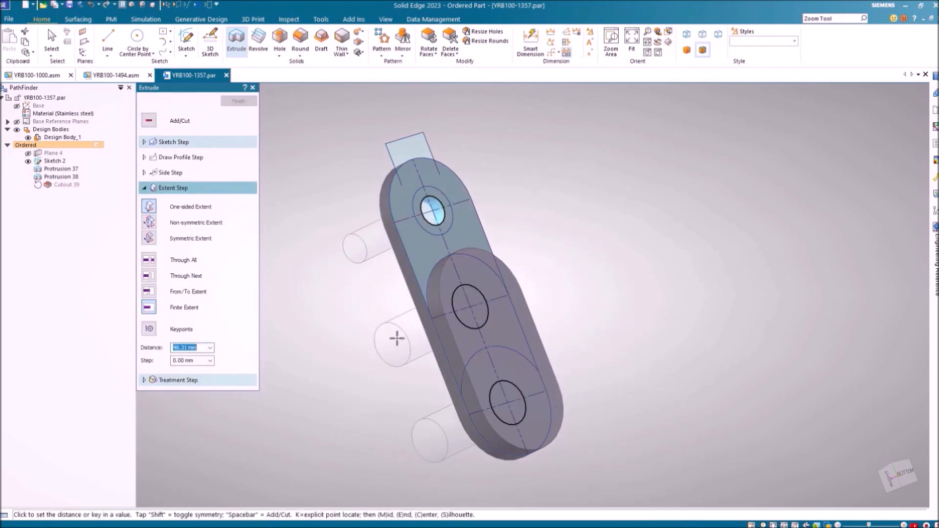
left_click(197, 240)
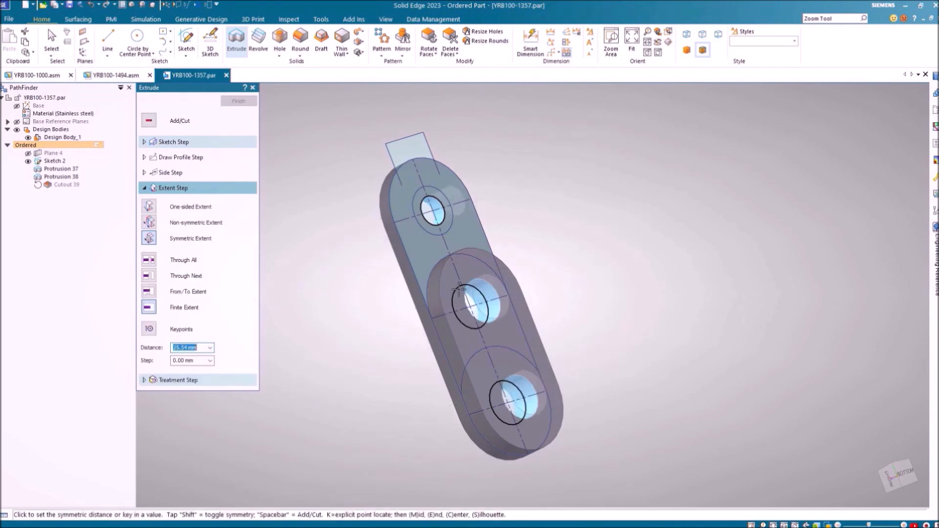
left_click(387, 337)
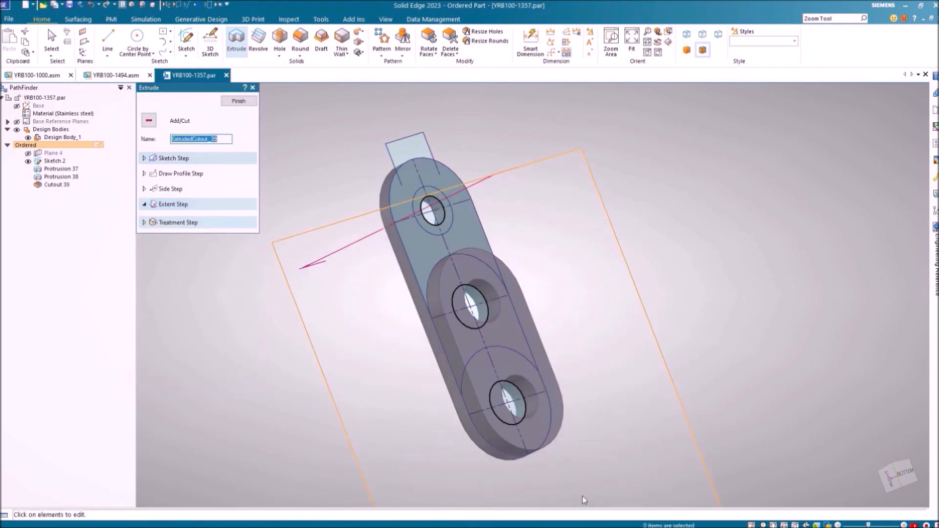
key("Escape")
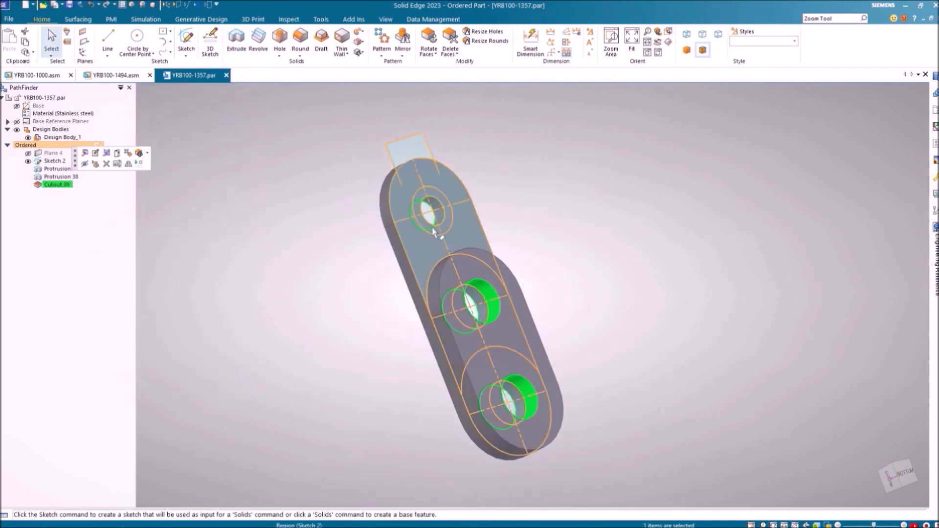
Cut the ring region around the top hole 3 mm into the part as a counterbore recess (Cutout 40)
right_click(534, 195)
key("Escape")
left_click(498, 206)
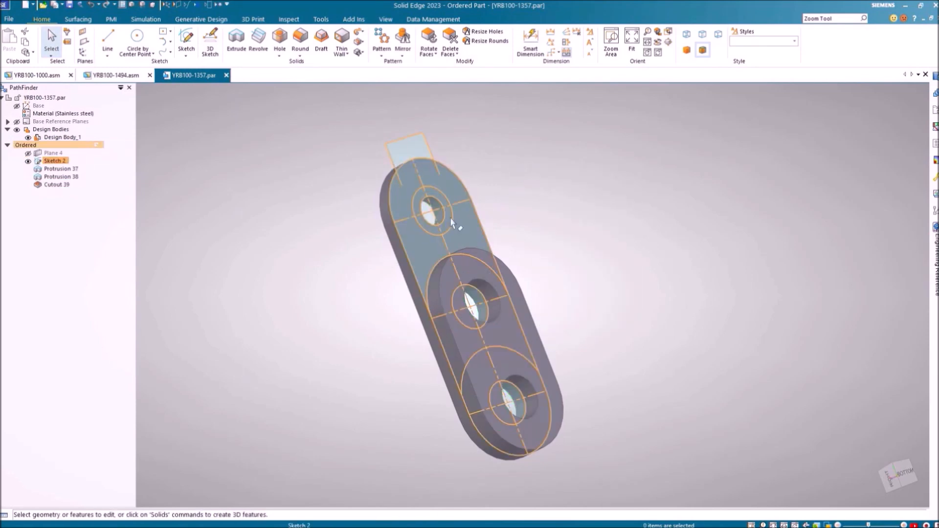
right_click(450, 218)
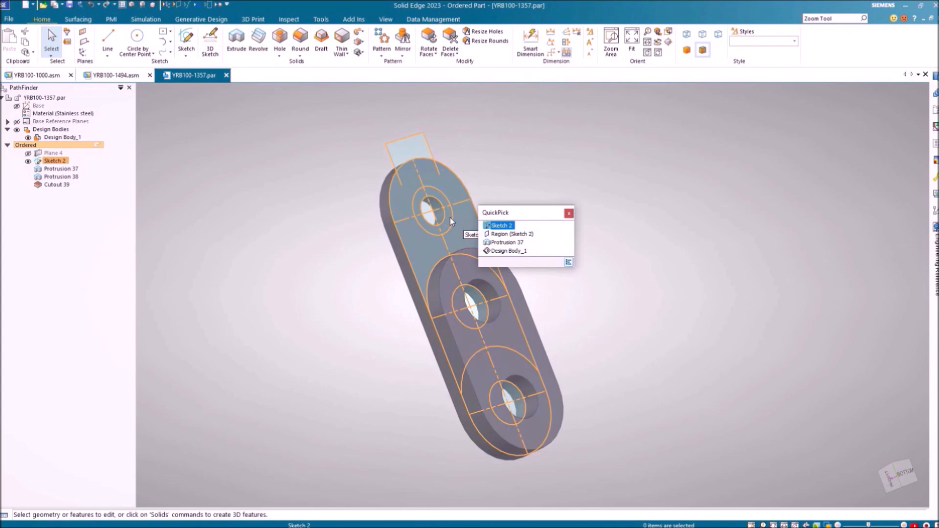
left_click(517, 235)
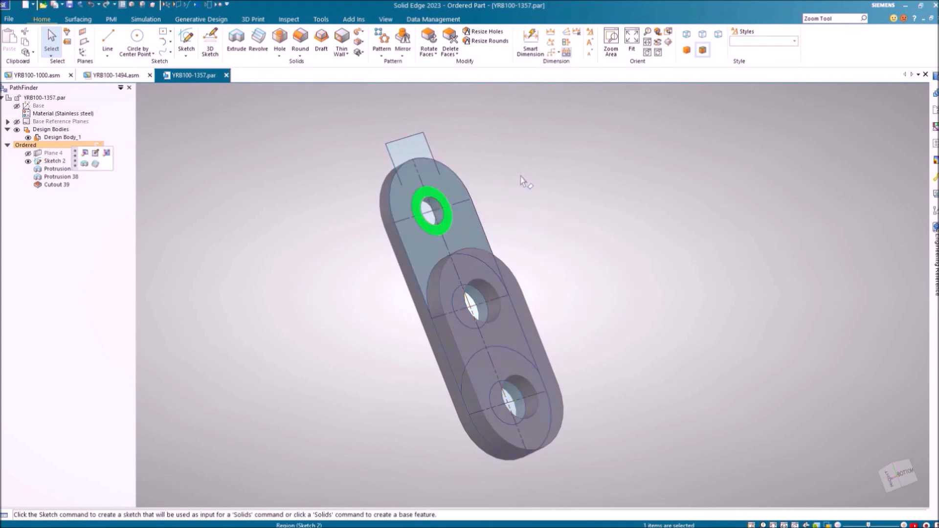
left_click(236, 42)
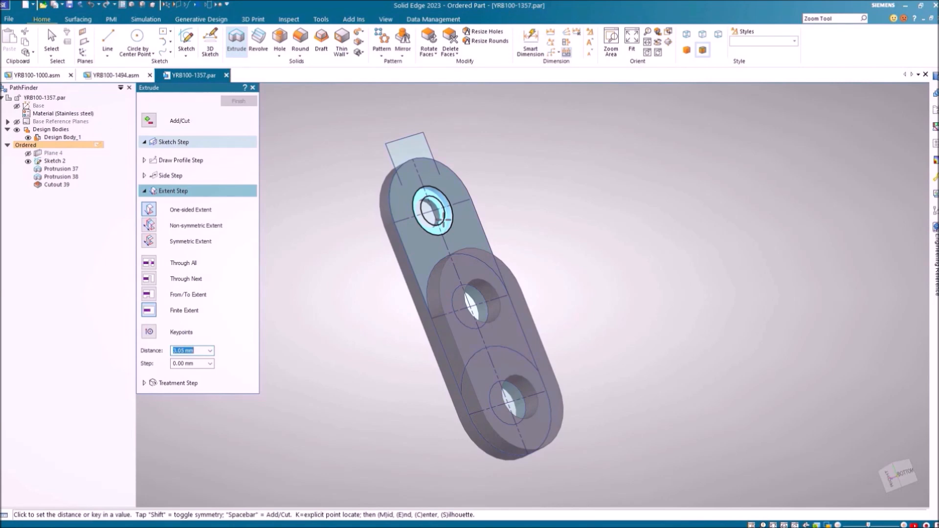
type("3")
key("Return")
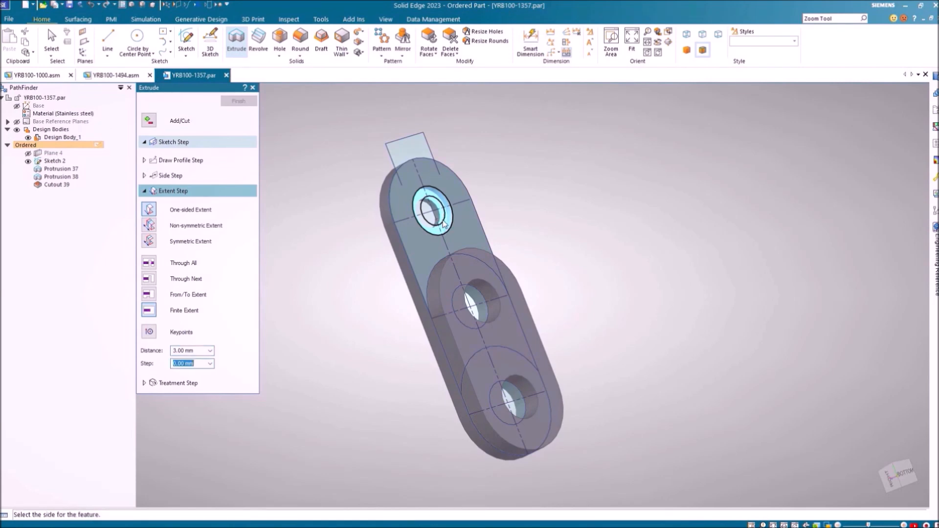
left_click(370, 270)
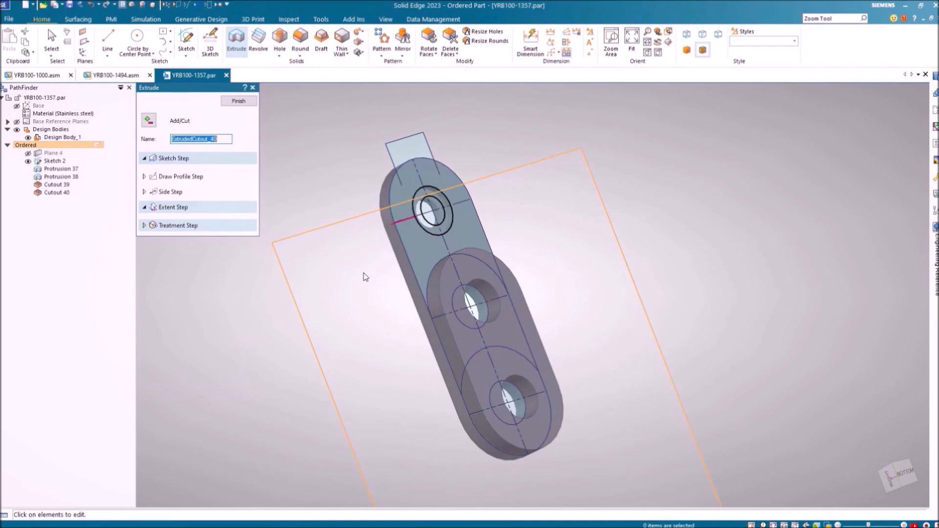
left_click(254, 101)
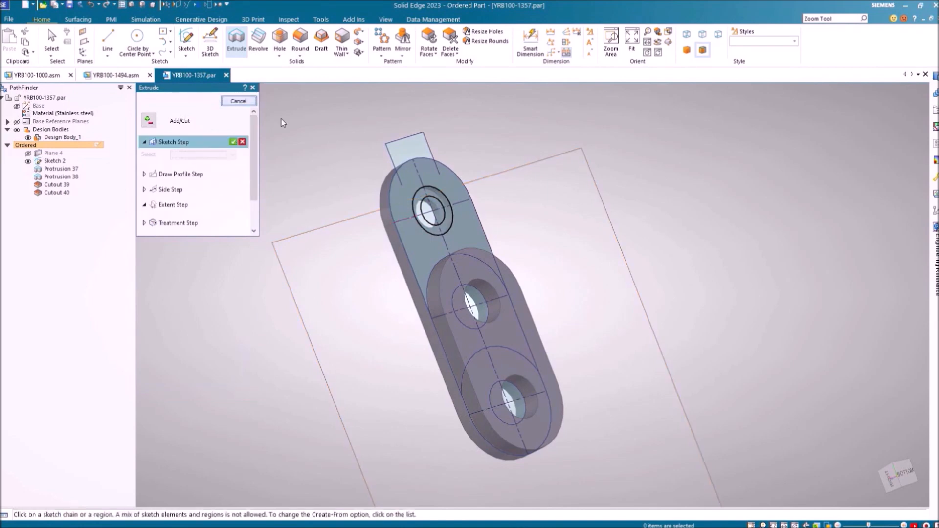
Select the rectangular tab region at the top end and set the extrusion to Add
mouse_move(384, 275)
middle_mouse_down()
mouse_move(482, 269)
mouse_move(398, 255)
mouse_move(270, 272)
mouse_move(372, 284)
mouse_move(484, 315)
mouse_move(495, 289)
mouse_move(360, 272)
mouse_move(357, 310)
middle_mouse_up()
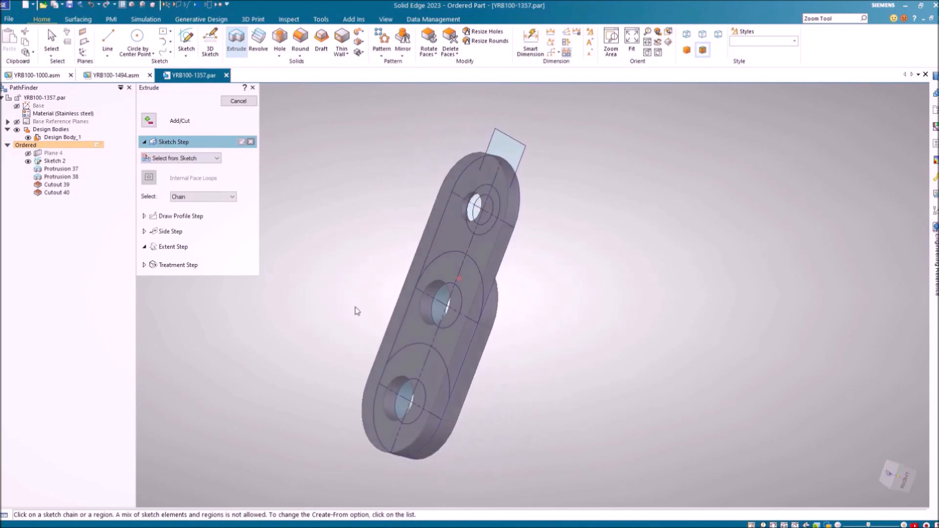
left_click(512, 148)
right_click(566, 169)
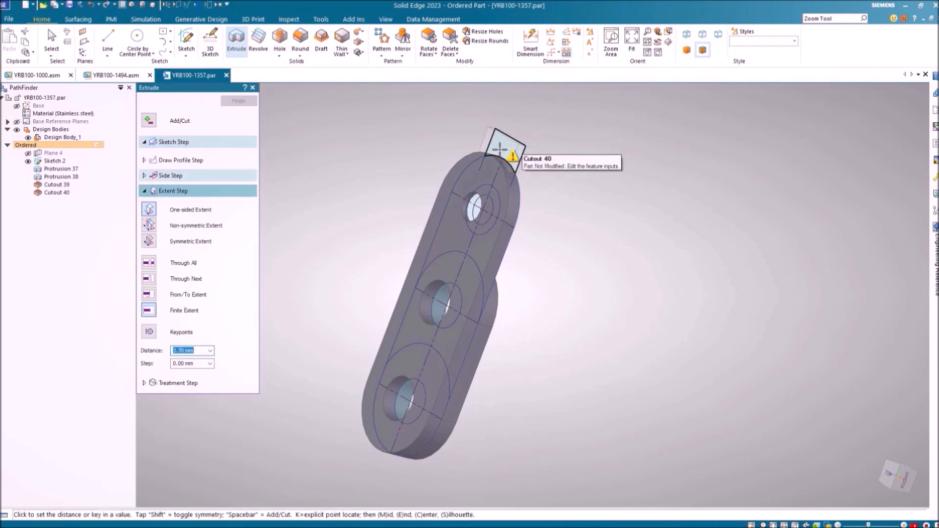
left_click(148, 120)
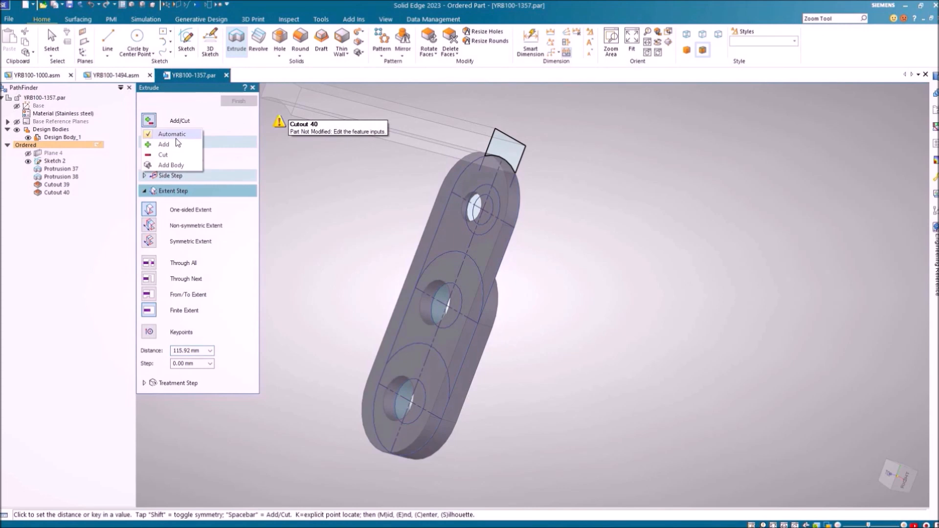
left_click(165, 145)
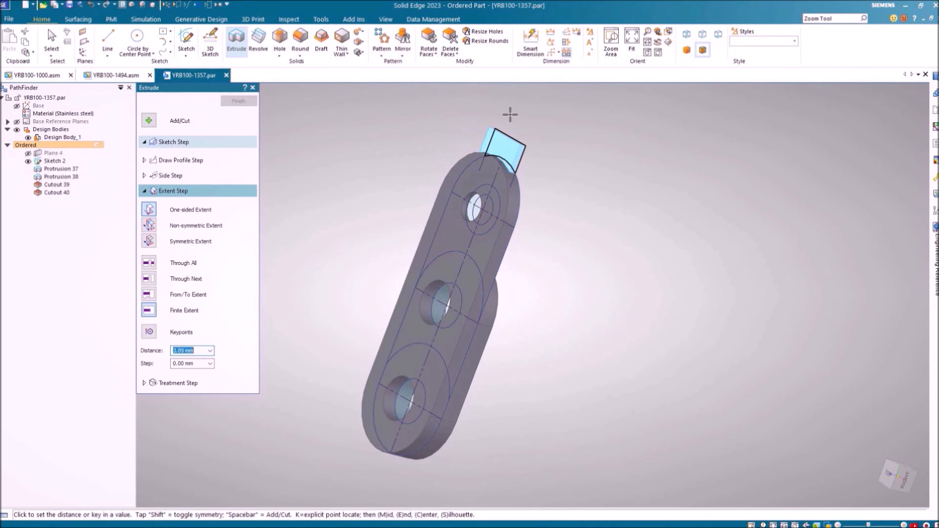
Extrude the tab 3 mm toward the chosen side, creating Protrusion 40
type("1.5")
key("Return")
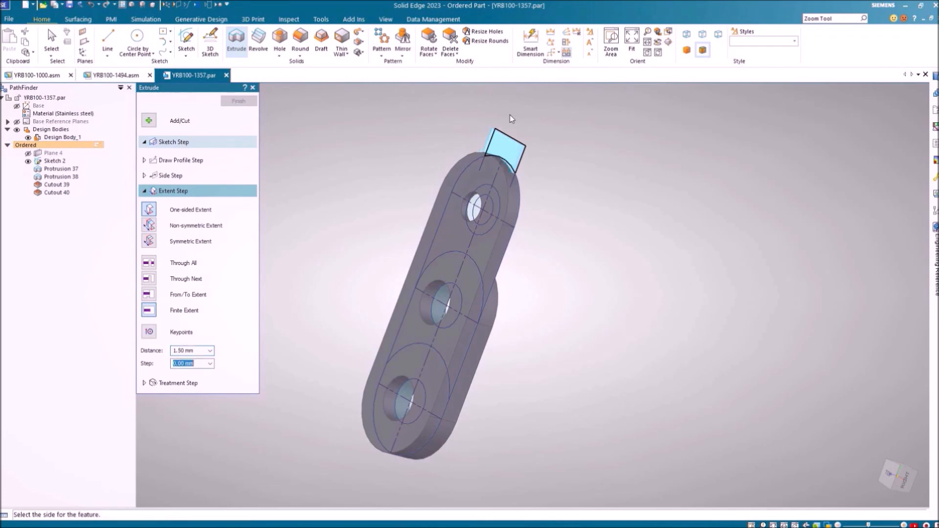
key("Tab")
left_click(194, 351)
type("3")
key("Return")
left_click(411, 200)
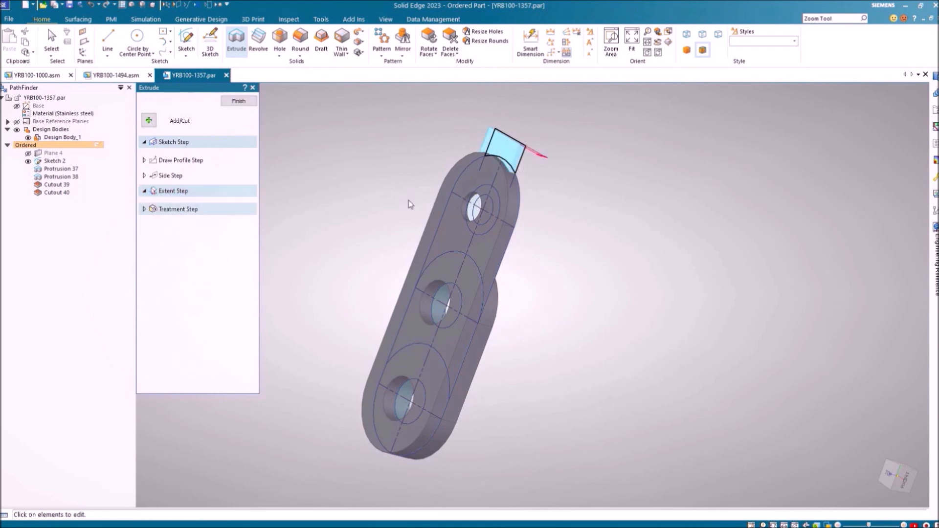
right_click(625, 195)
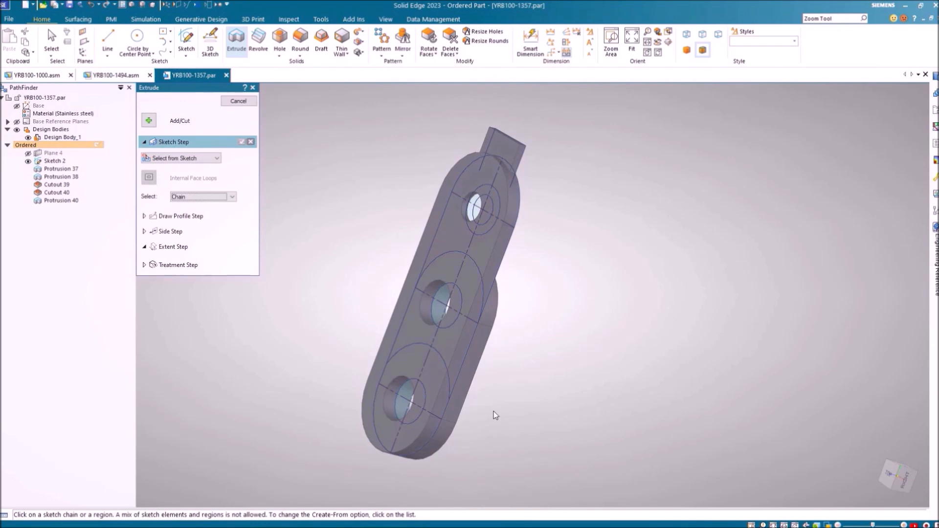
Cut away the ring region at the lower round end into a step (Cutout 41)
middle_click_drag(328, 413, 382, 386)
left_click(237, 39)
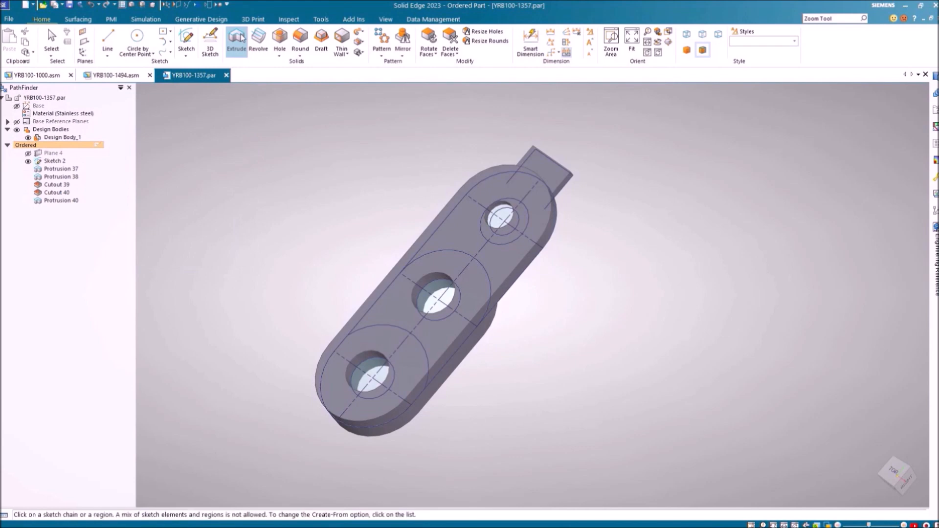
left_click(240, 39)
left_click(150, 120)
left_click(163, 154)
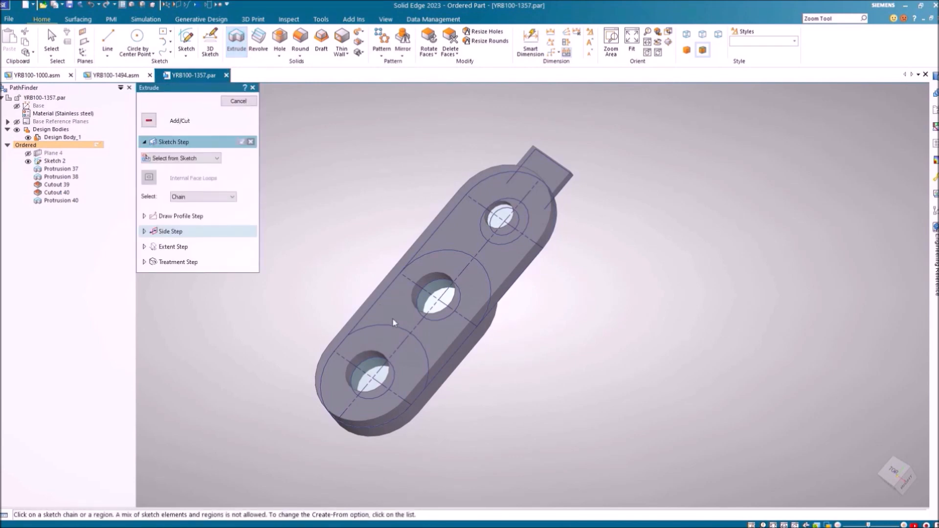
left_click(394, 355)
right_click(352, 272)
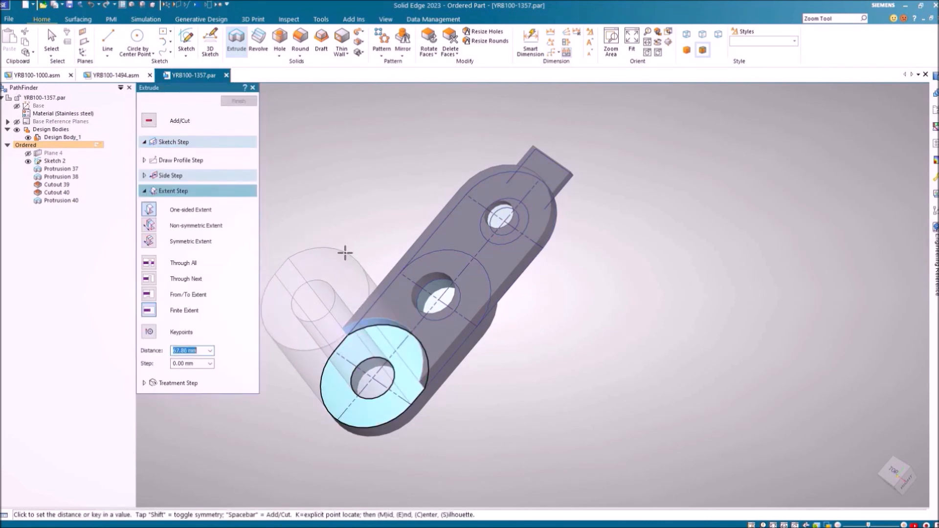
left_click(345, 252)
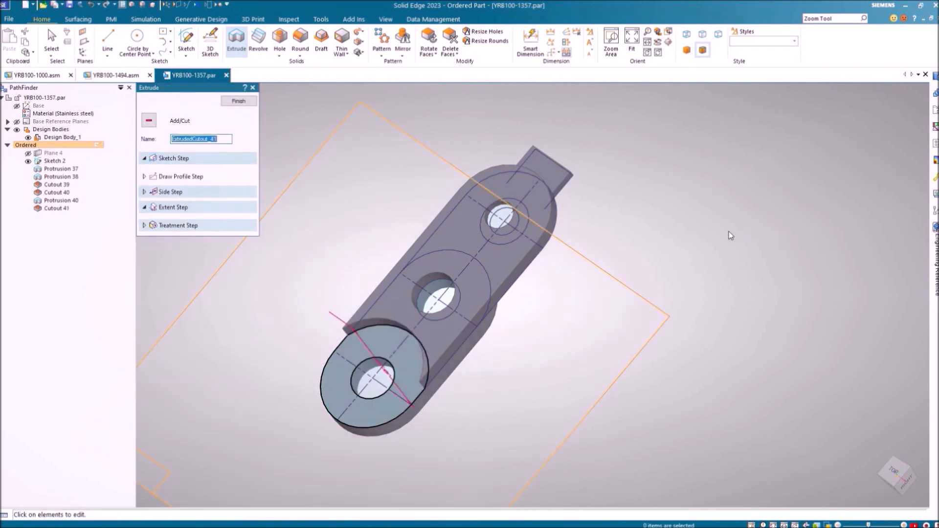
right_click(714, 225)
Hide all sketches on the part
mouse_move(630, 261)
middle_mouse_down()
mouse_move(621, 265)
mouse_move(742, 312)
mouse_move(773, 375)
mouse_move(695, 335)
middle_mouse_up()
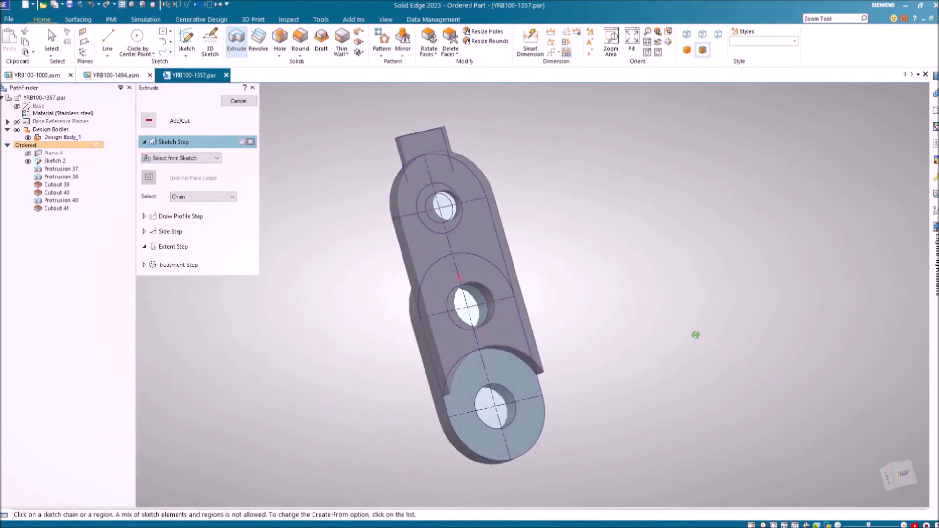
left_click(198, 4)
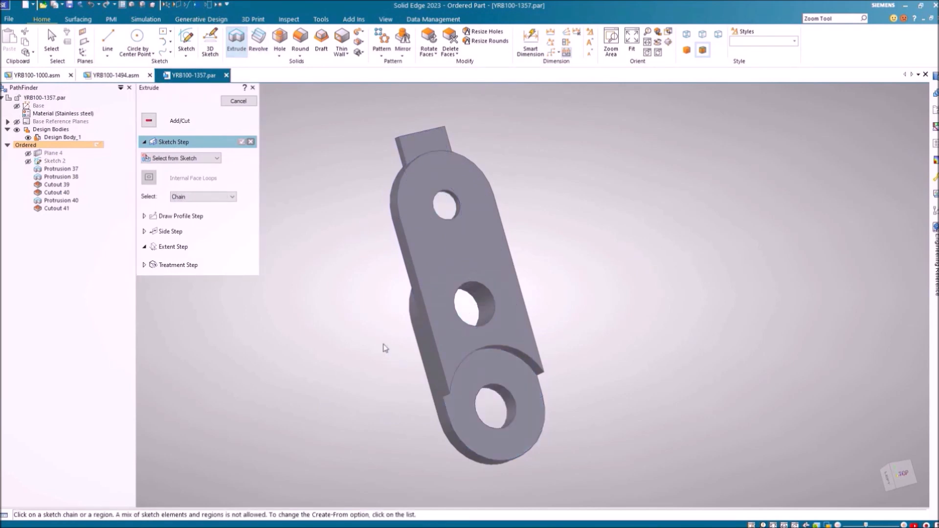
middle_click_drag(366, 295, 640, 343)
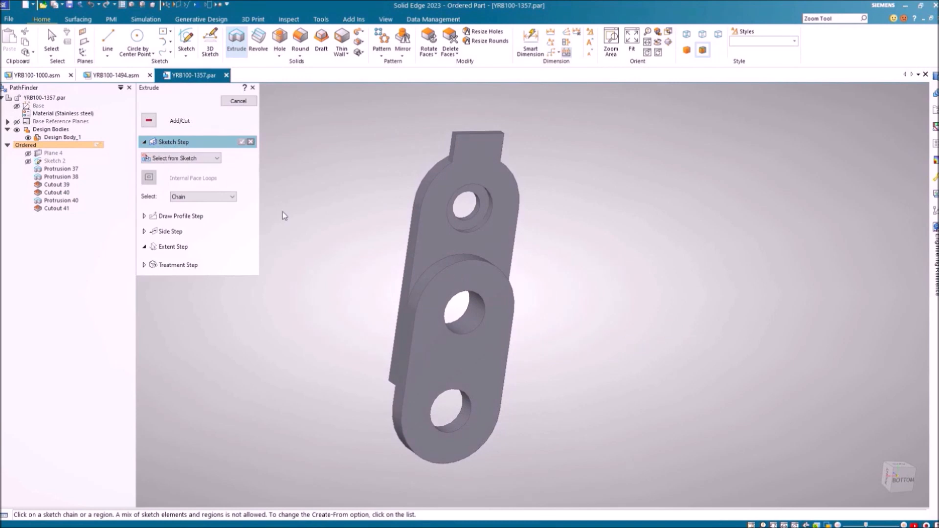
Use Move Faces to shift the middle and upper hole faces 2 mm along their axis
left_click(240, 102)
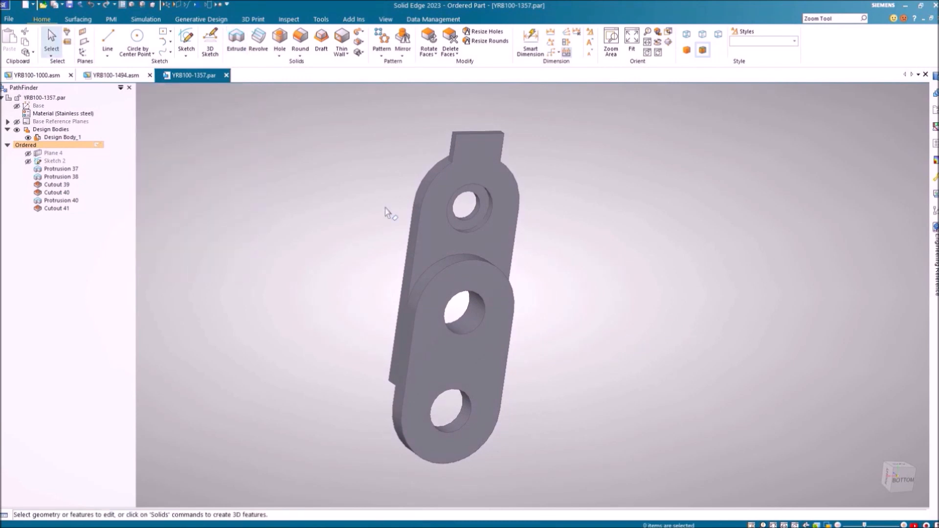
left_click(433, 54)
left_click(448, 64)
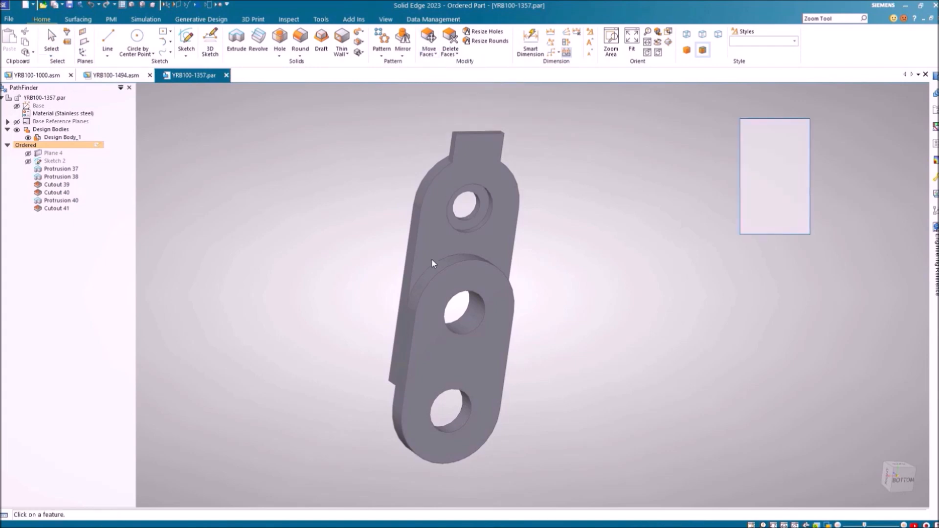
left_click(464, 328)
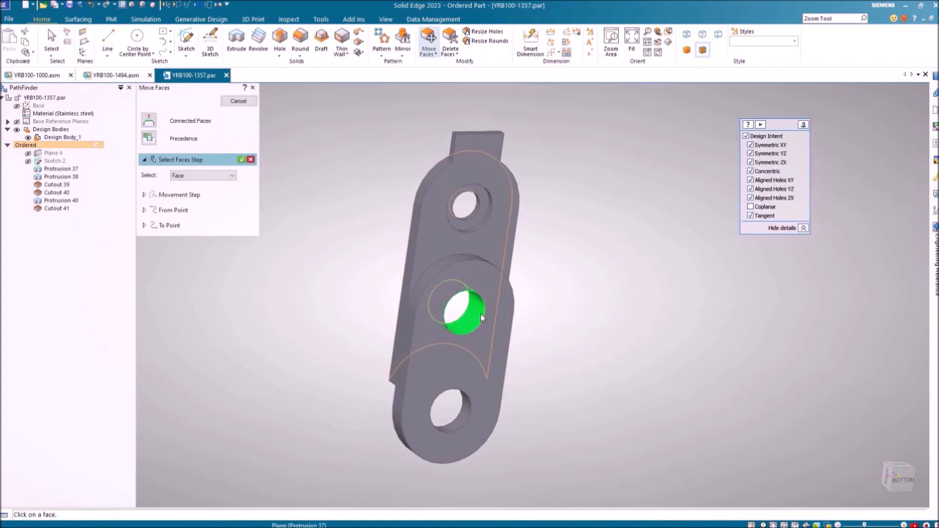
left_click(473, 214)
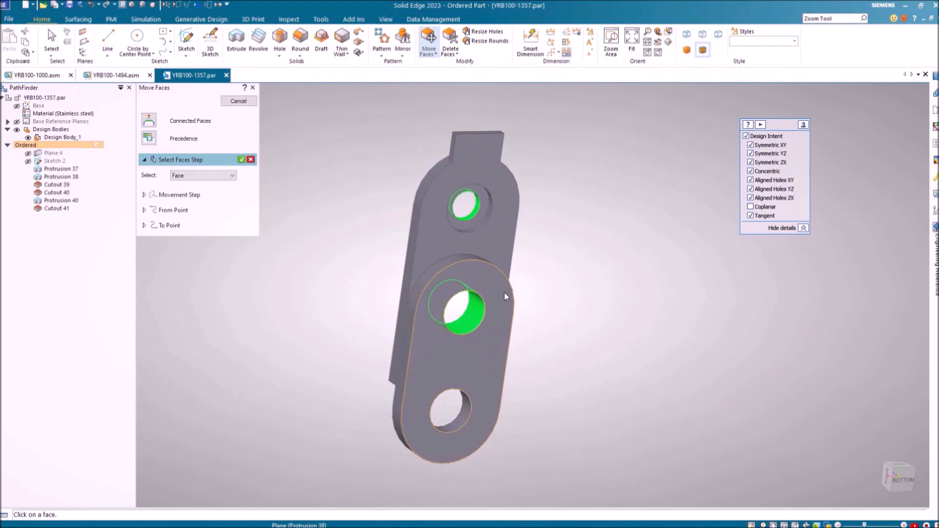
right_click(625, 258)
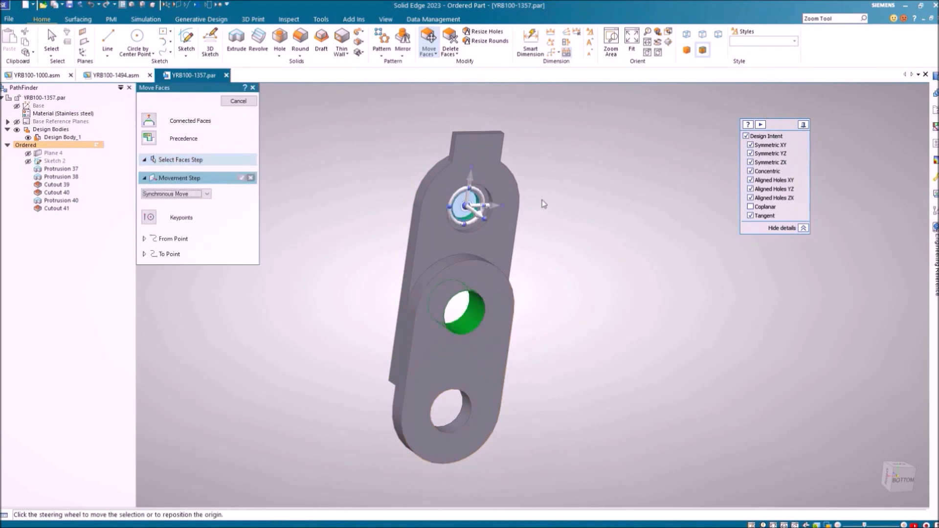
left_click(474, 175)
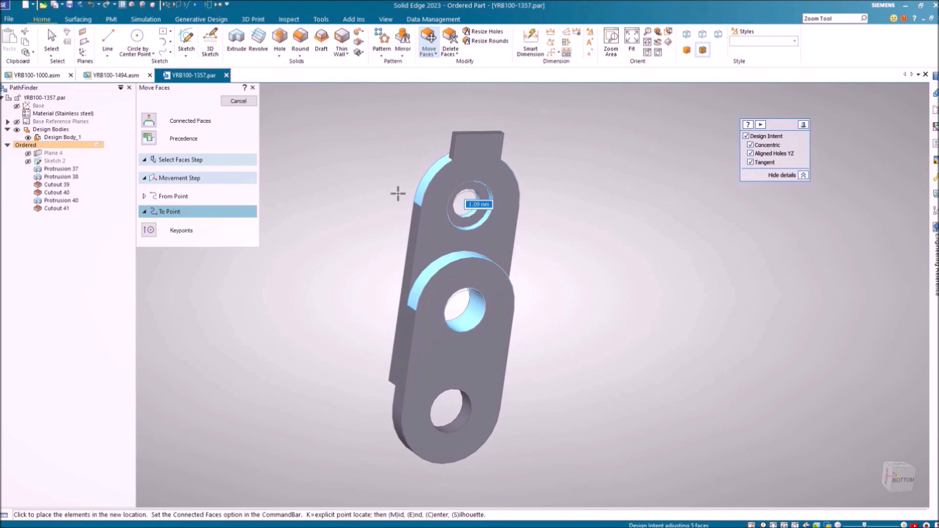
type("2")
key("Return")
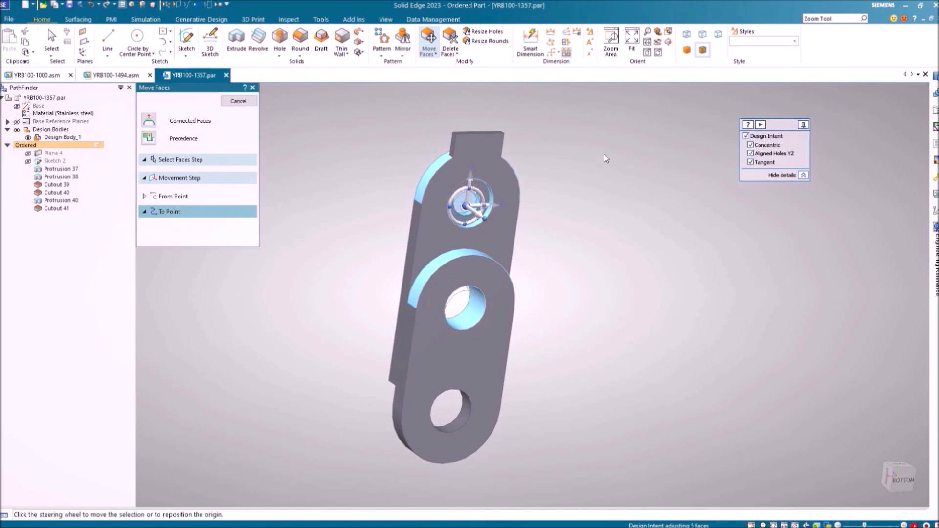
middle_click_drag(559, 212, 769, 159)
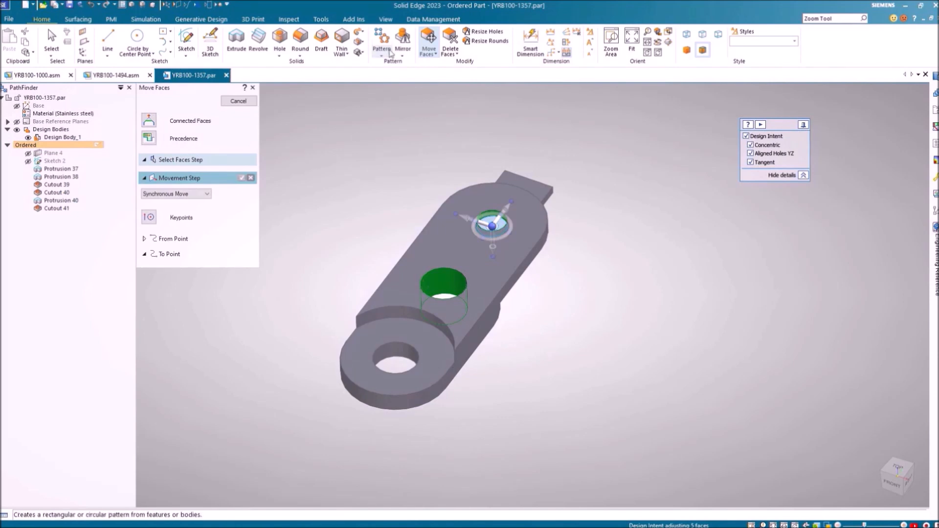
Move the boss's top face at the lower hole 1.5 mm along its axis (Move 19)
left_click(428, 39)
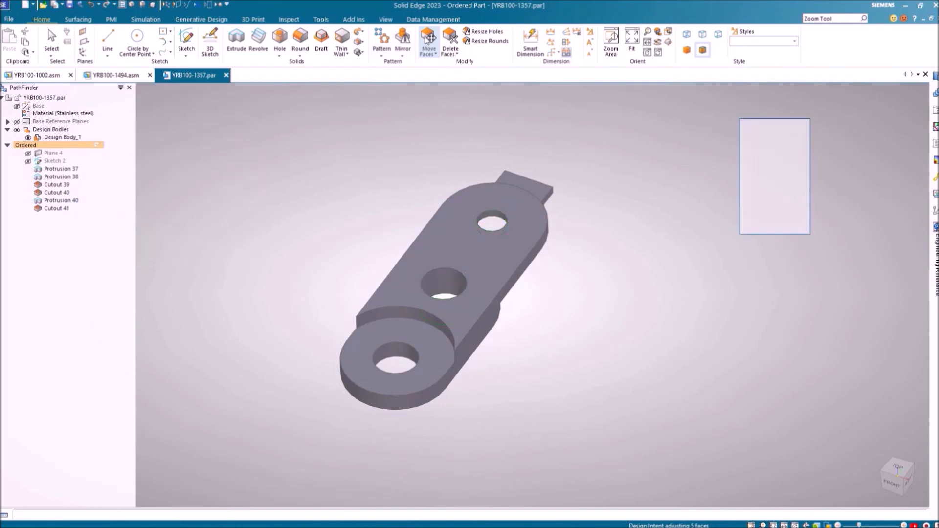
left_click(432, 361)
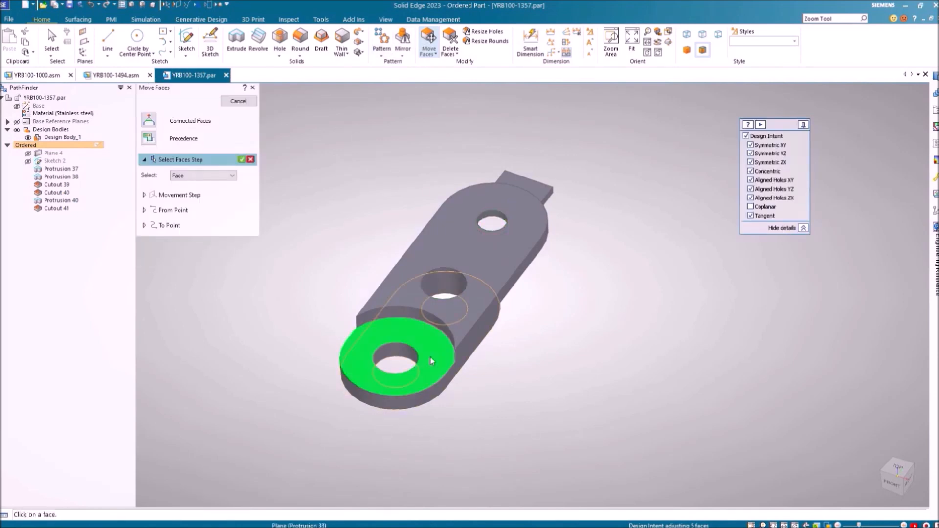
right_click(322, 327)
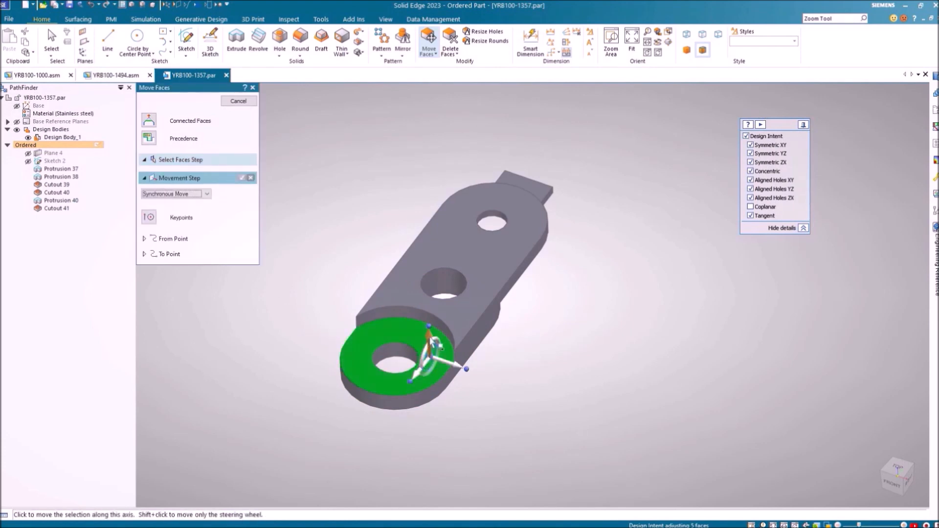
left_click(429, 336)
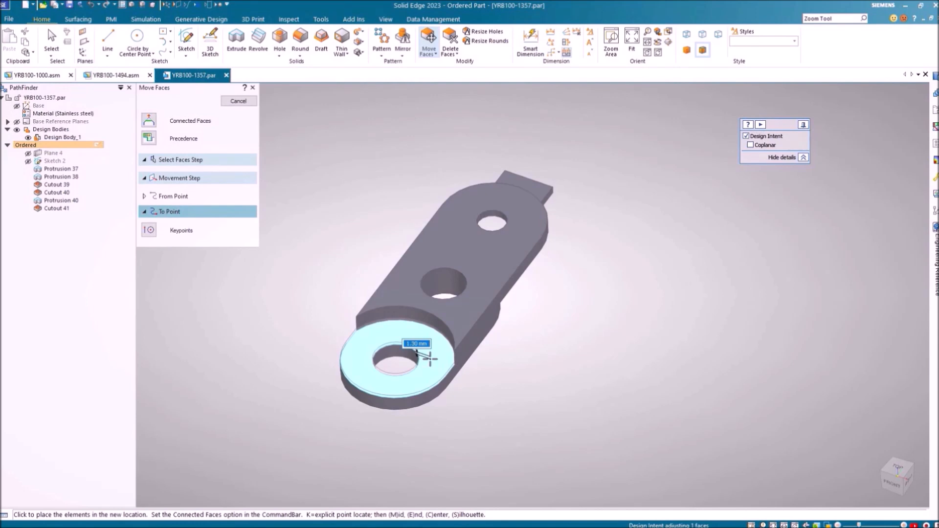
type("1")
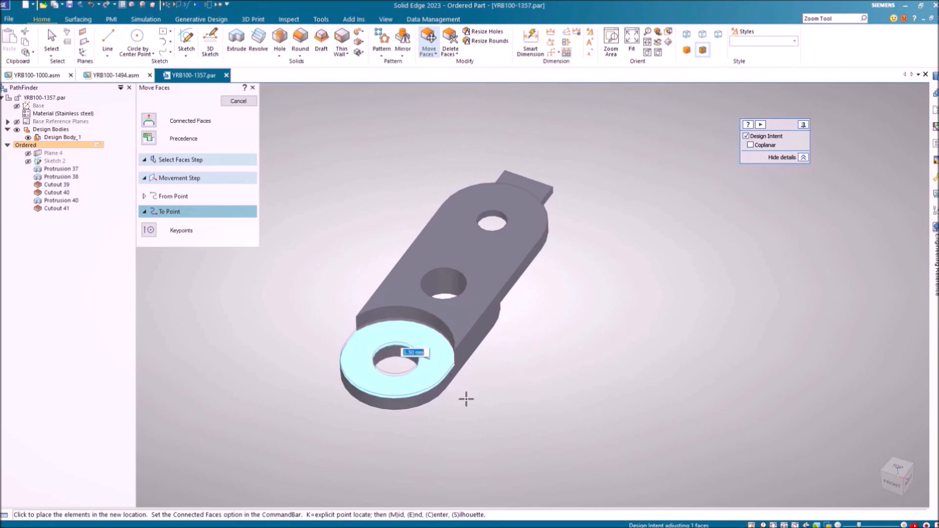
key("Return")
middle_click_drag(557, 329, 368, 317)
key("Escape")
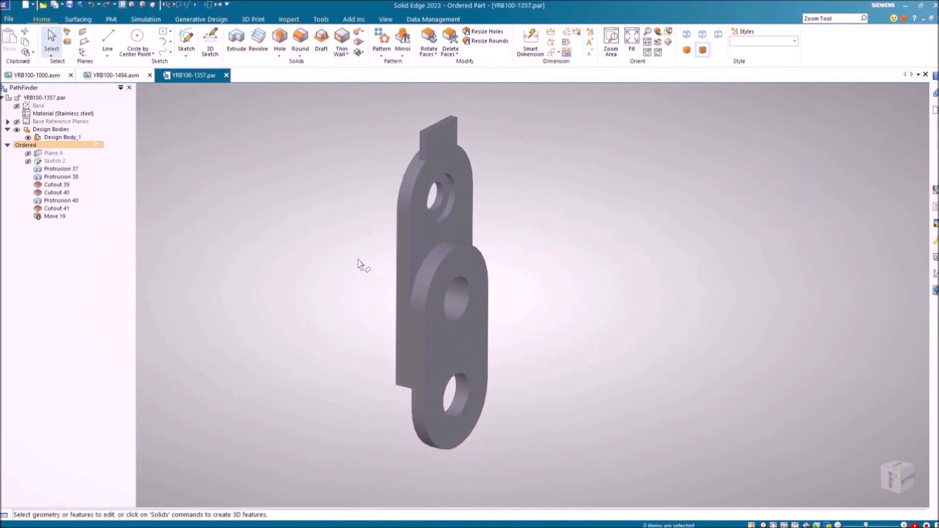
Start a 2 mm round on the two vertical corner edges beside the boss
middle_click_drag(357, 264, 524, 168)
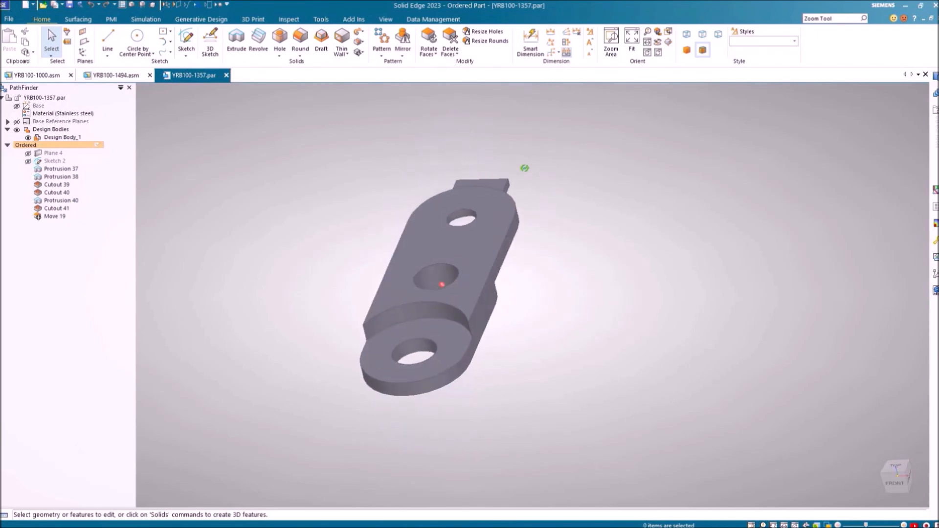
left_click(300, 40)
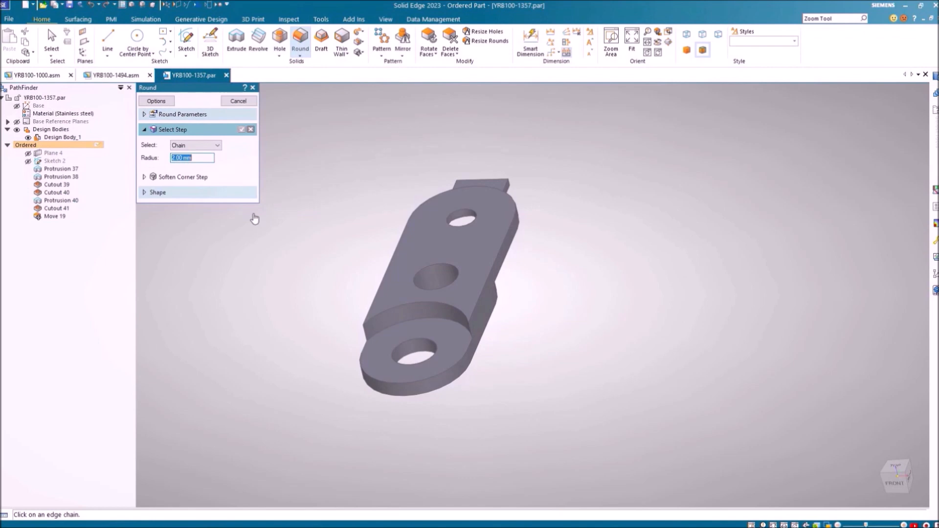
left_click(362, 337)
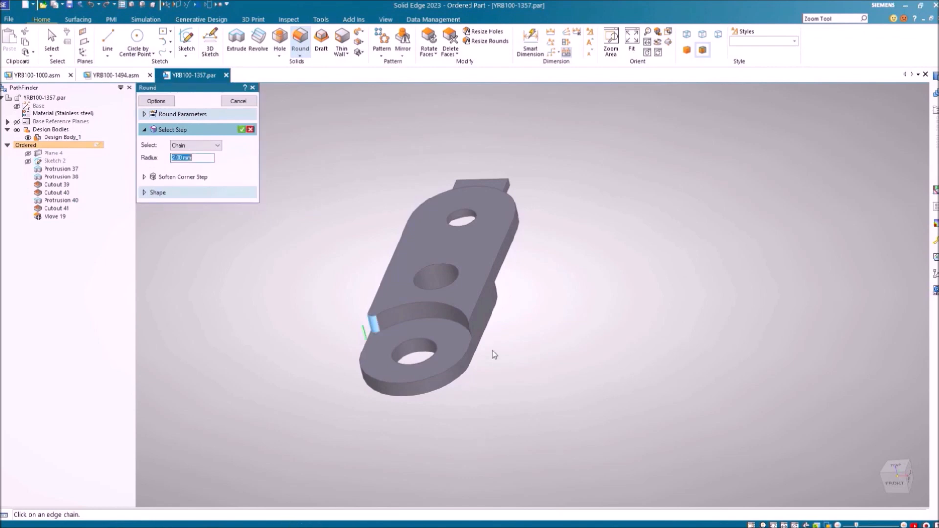
left_click(471, 331)
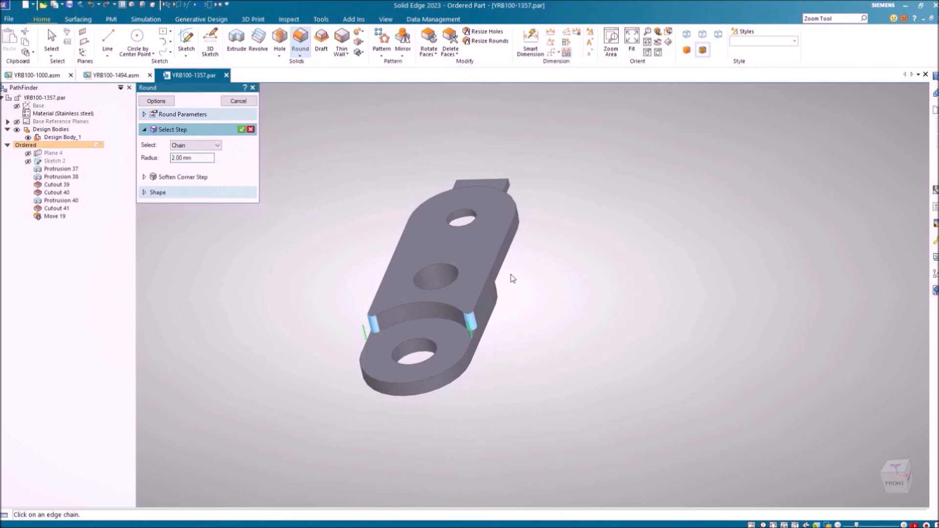
Add the top tab's edges to the selection and apply the 2 mm rounds as Round 13
left_click(518, 182)
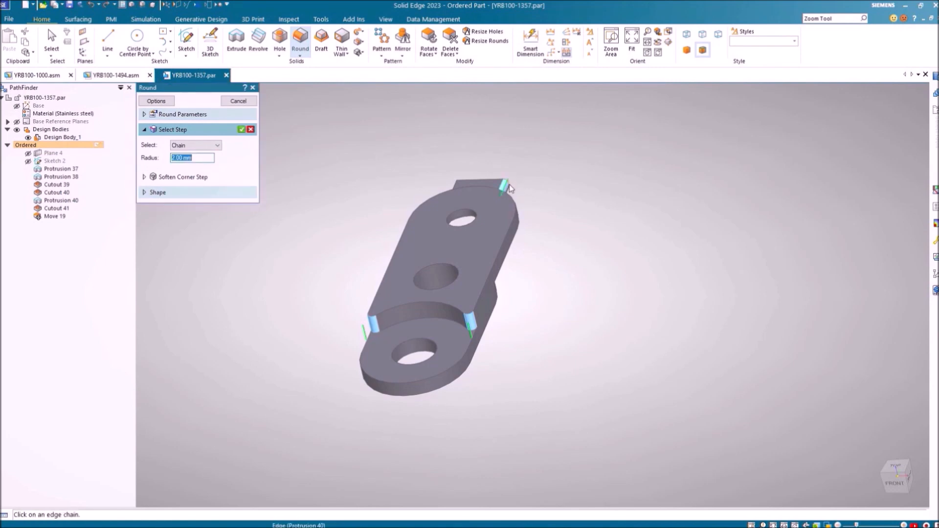
left_click(507, 188)
left_click(511, 185)
scroll(462, 176, "up", 5)
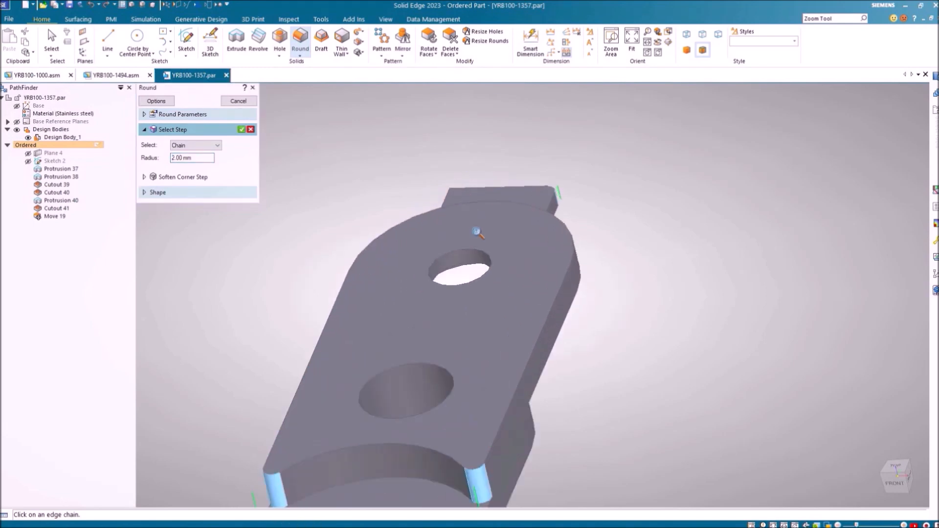
left_click(447, 199)
scroll(485, 313, "down", 3)
scroll(490, 255, "down", 1)
middle_click_drag(491, 254, 516, 164, "shift")
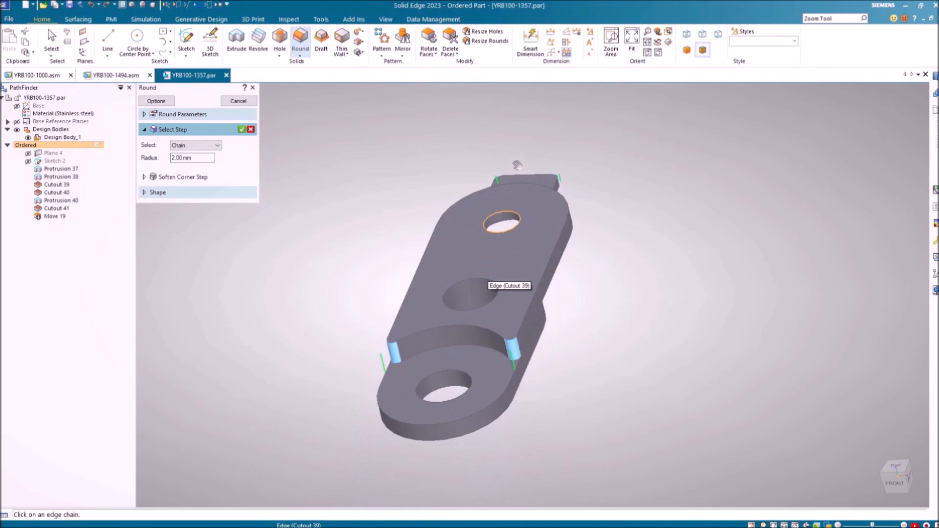
right_click(335, 169)
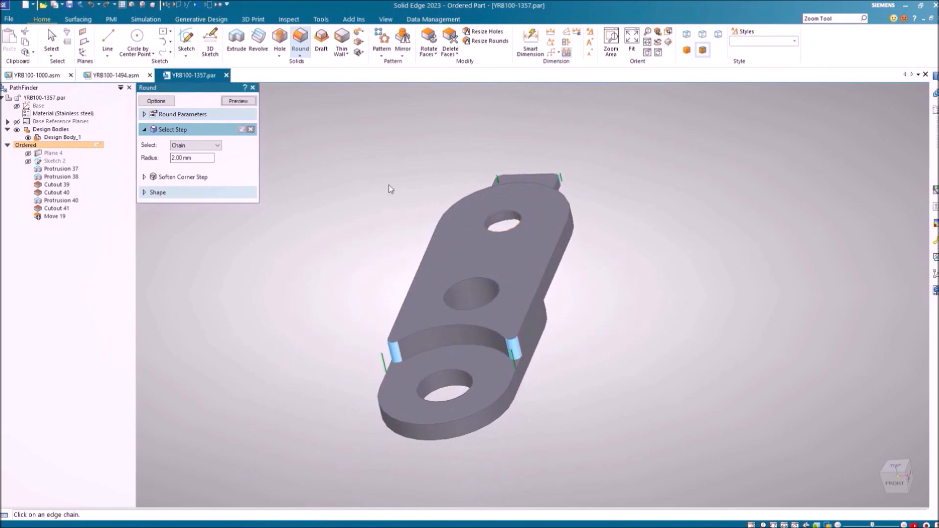
left_click(238, 101)
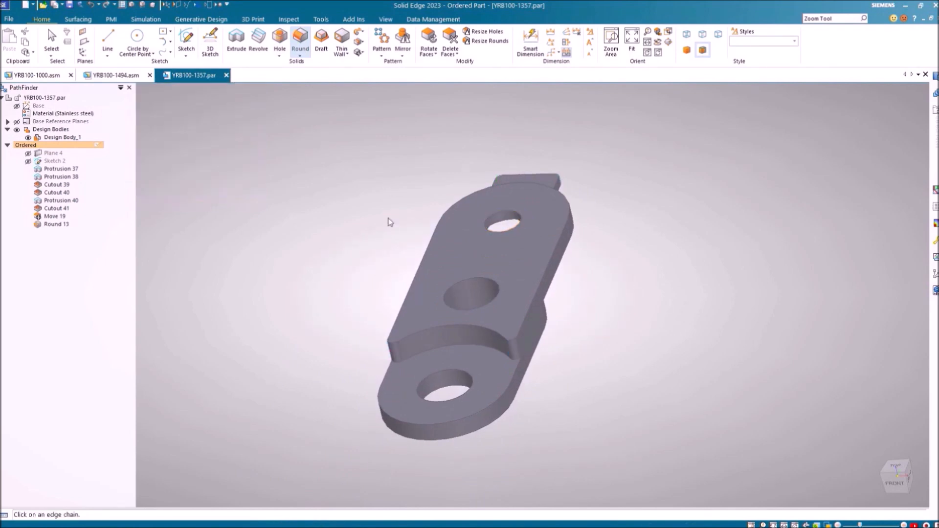
middle_click_drag(412, 227, 269, 275)
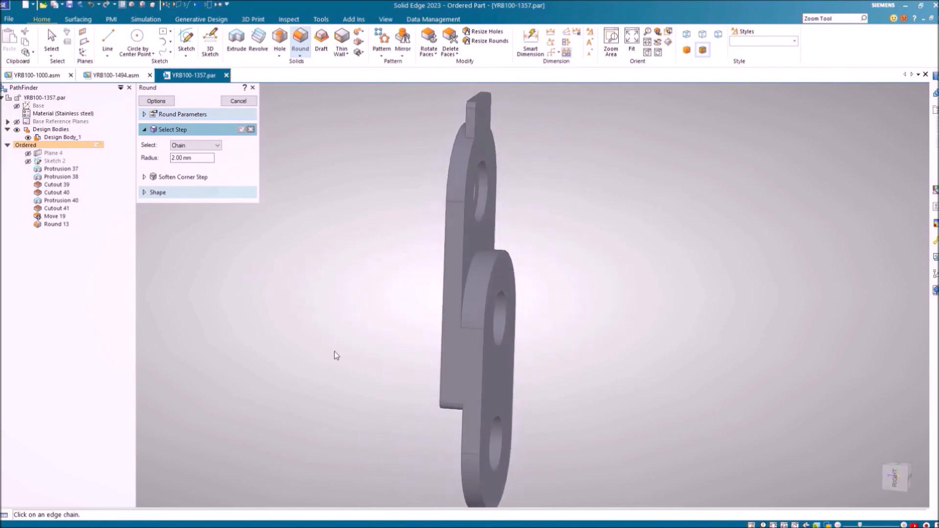
scroll(334, 347, "down", 3)
Rotate the narrow side step faces -2° about an axis at the part's edge (Rotate 17)
middle_click_drag(335, 341, 346, 331, "shift")
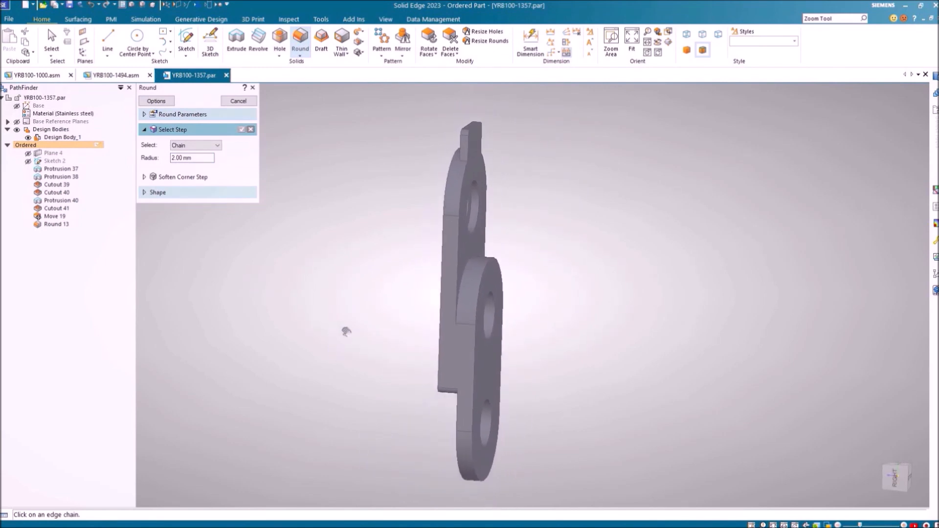
left_click(428, 38)
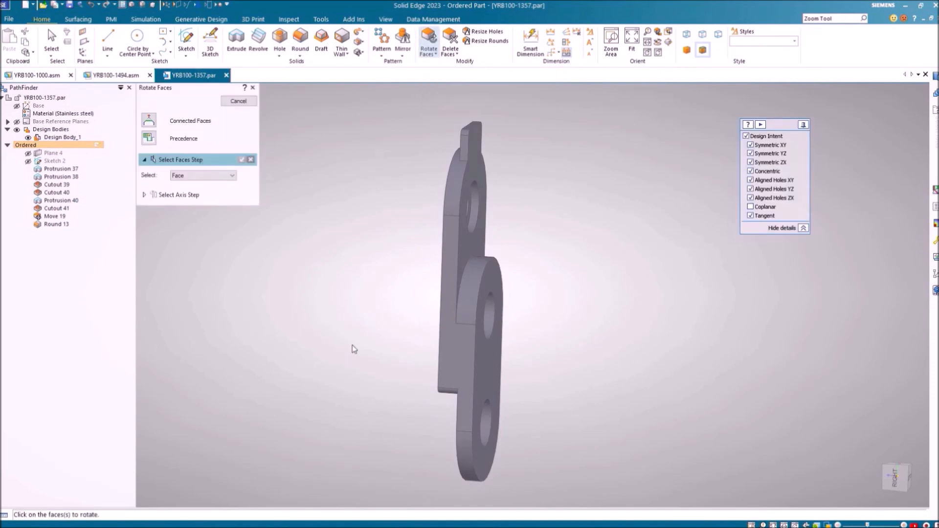
left_click(450, 353)
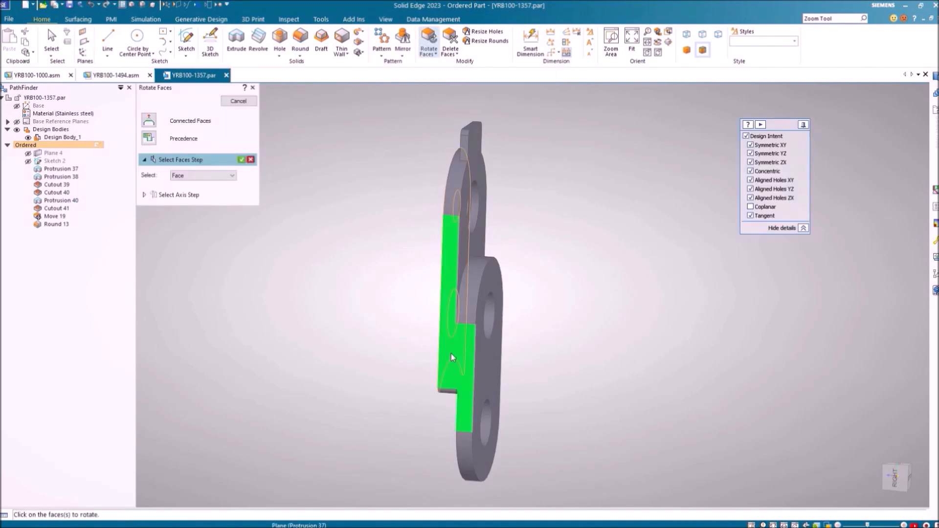
middle_click_drag(451, 356, 405, 354)
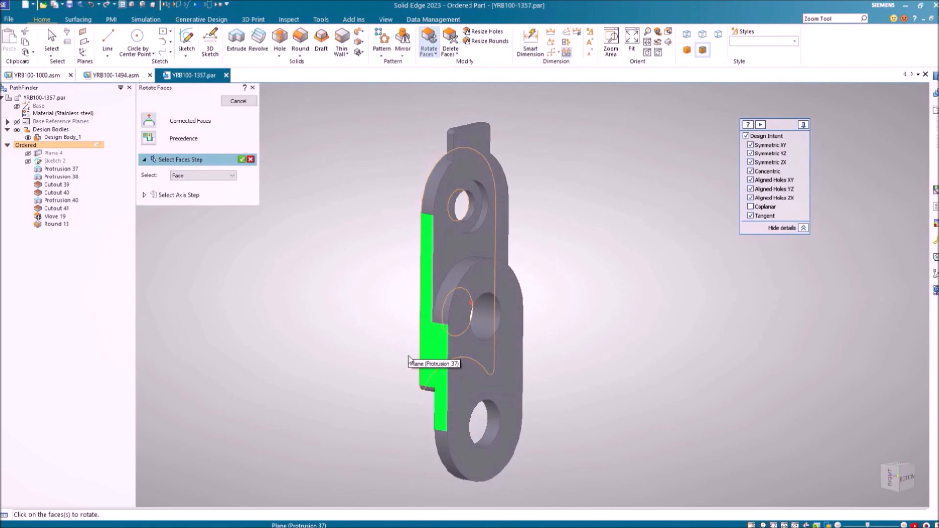
right_click(360, 303)
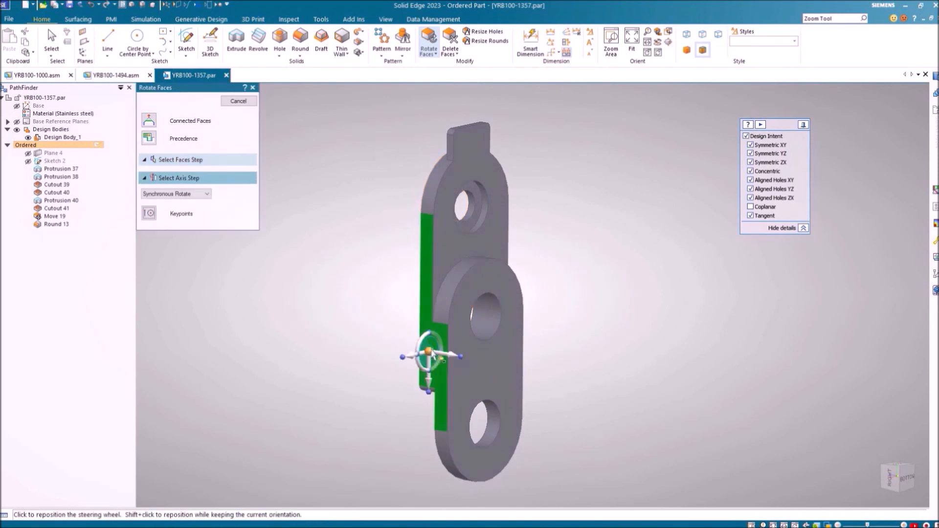
left_click(429, 357)
left_click(428, 240)
left_click(429, 240)
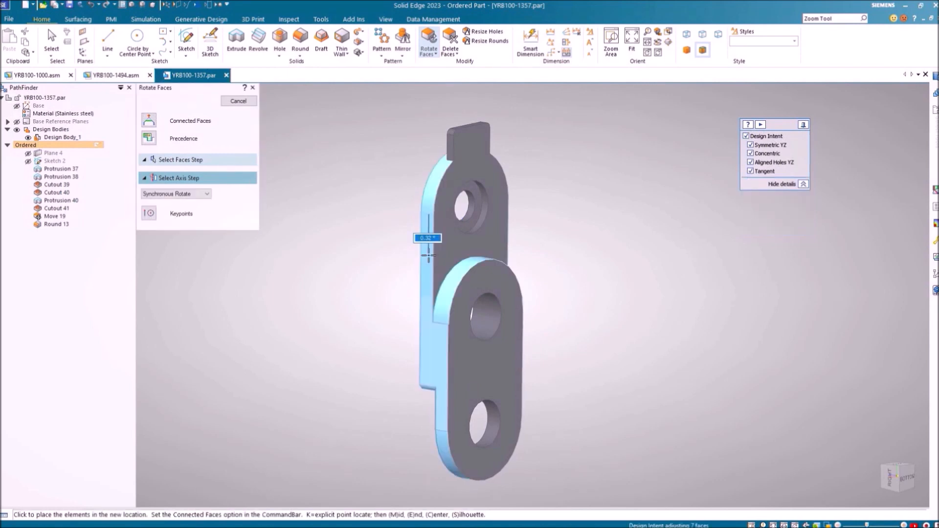
type("-2")
key("Return")
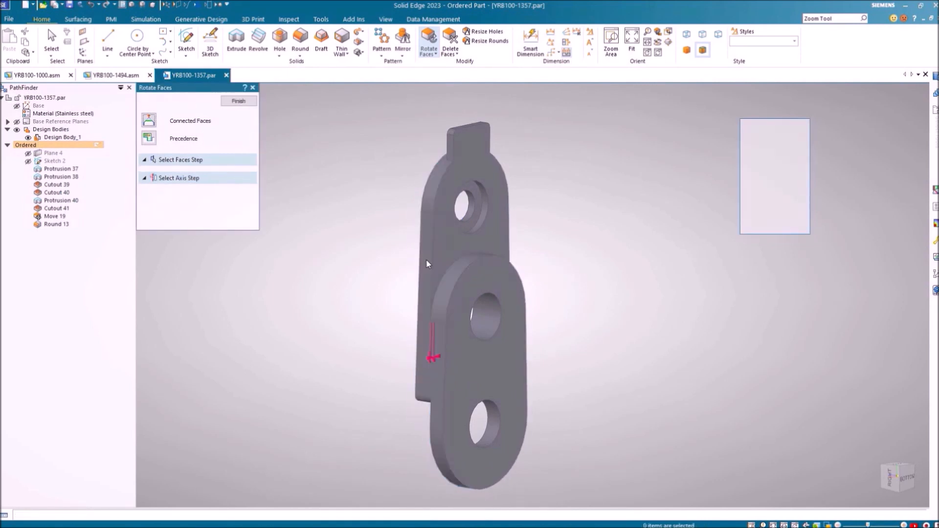
middle_click_drag(381, 313, 595, 410)
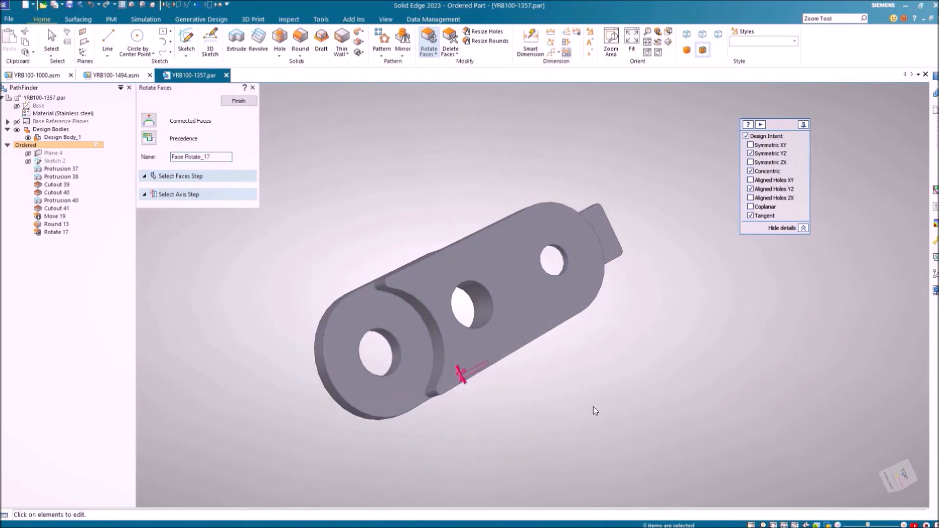
left_click(279, 41)
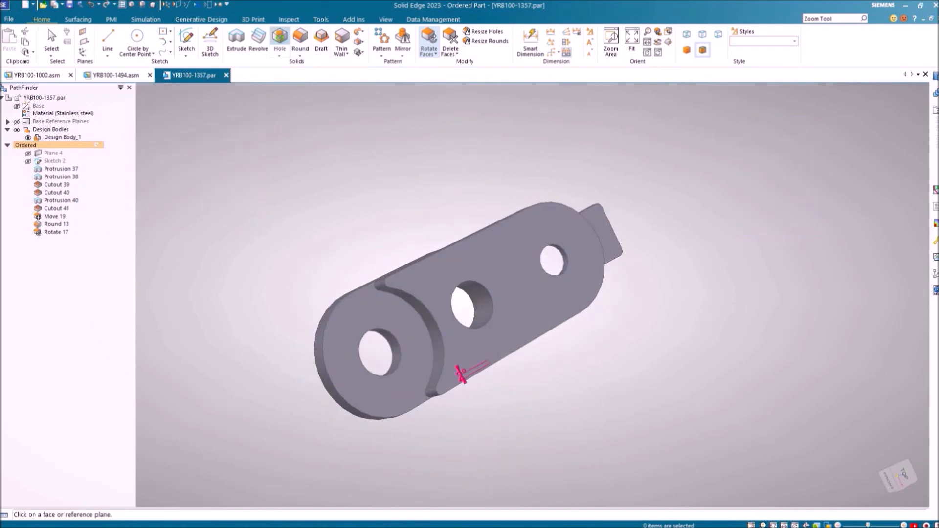
Place a hole on the end face and try counterbored, countersunk and simple hole types
left_click(428, 342)
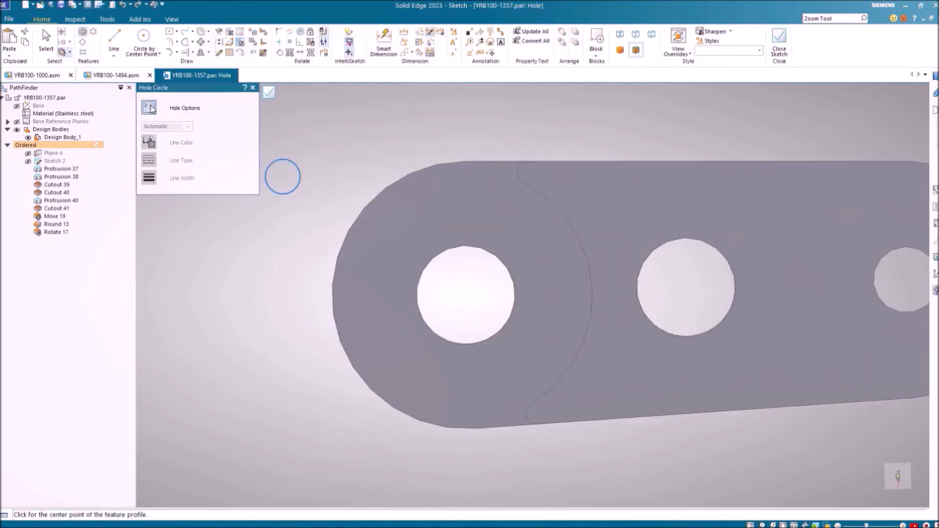
left_click(150, 108)
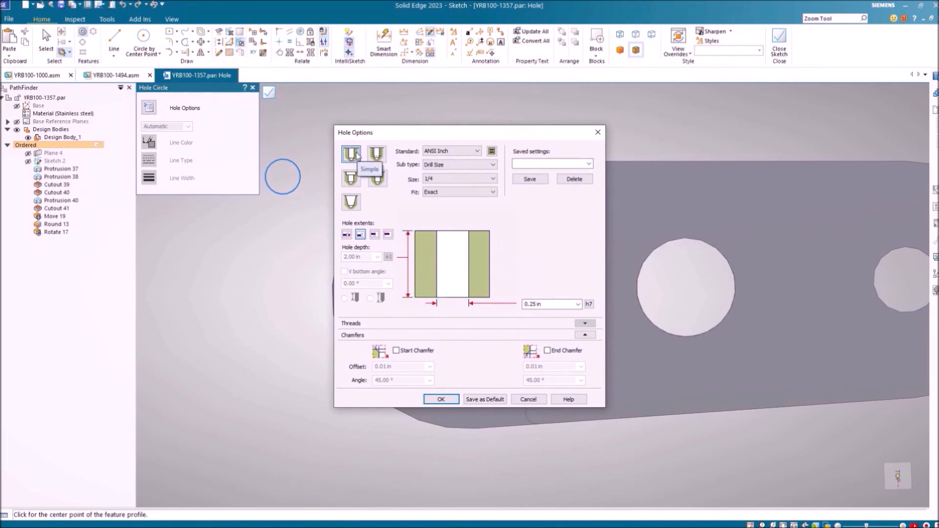
left_click(351, 178)
left_click(430, 192)
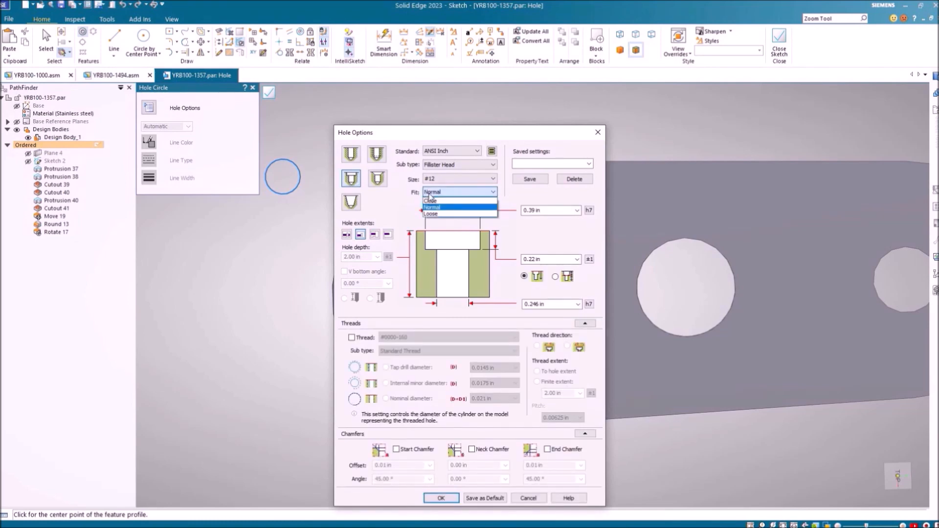
left_click(376, 179)
left_click(377, 178)
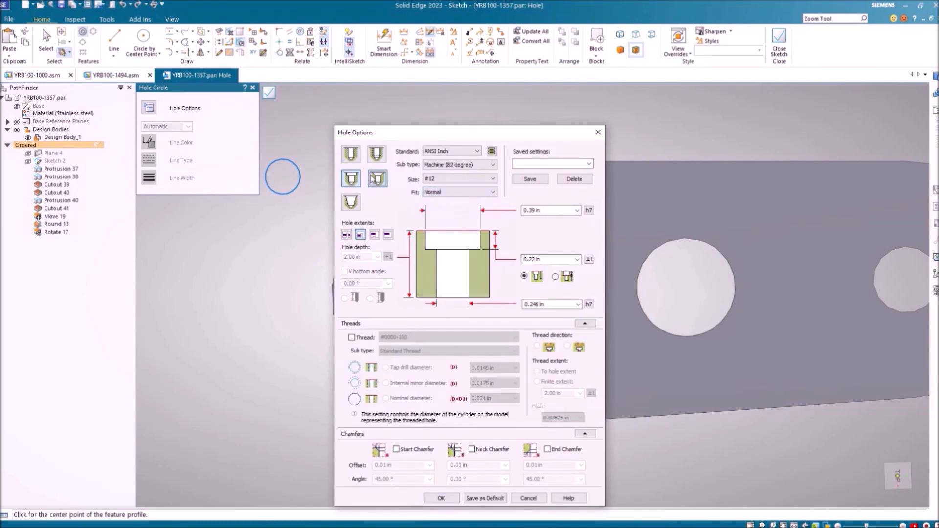
left_click(353, 156)
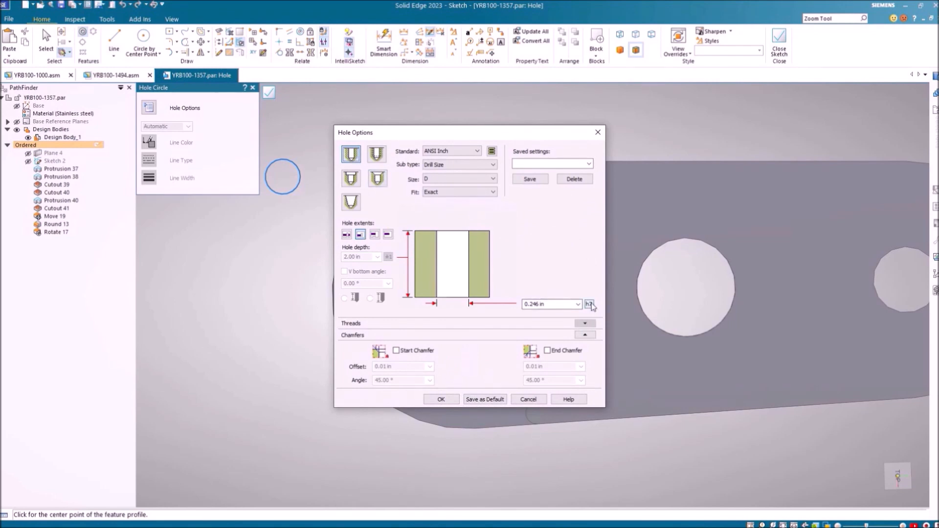
left_click(351, 178)
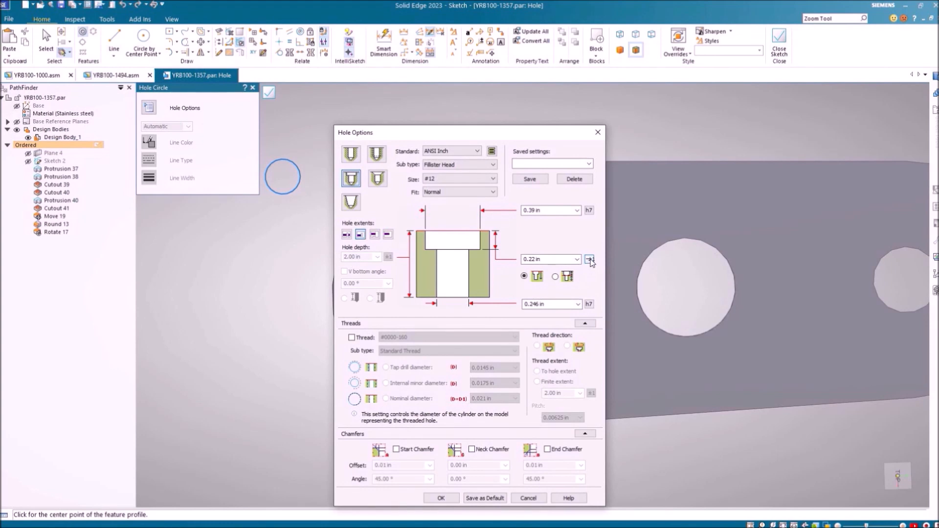
Try Unit Tolerance on the counterbore diameter, then discard the tolerance settings
left_click(589, 210)
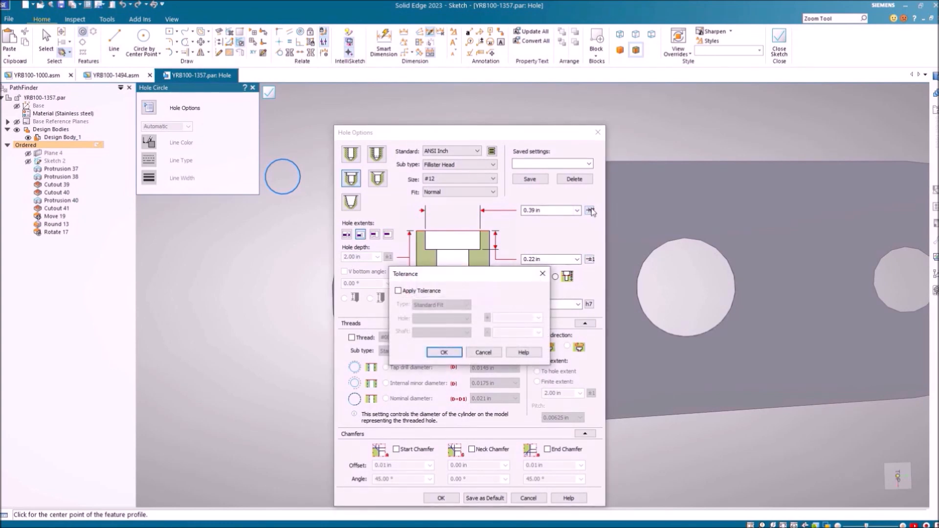
left_click(432, 293)
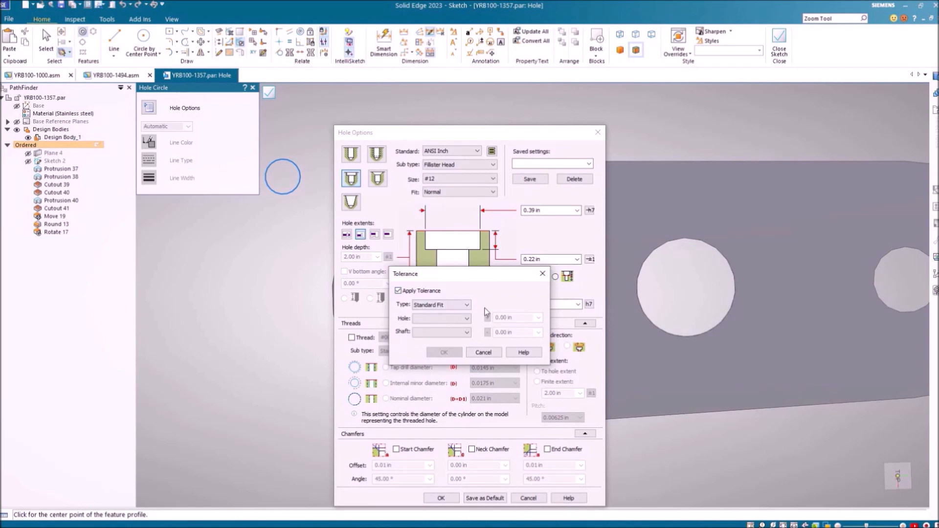
left_click(466, 306)
left_click(459, 320)
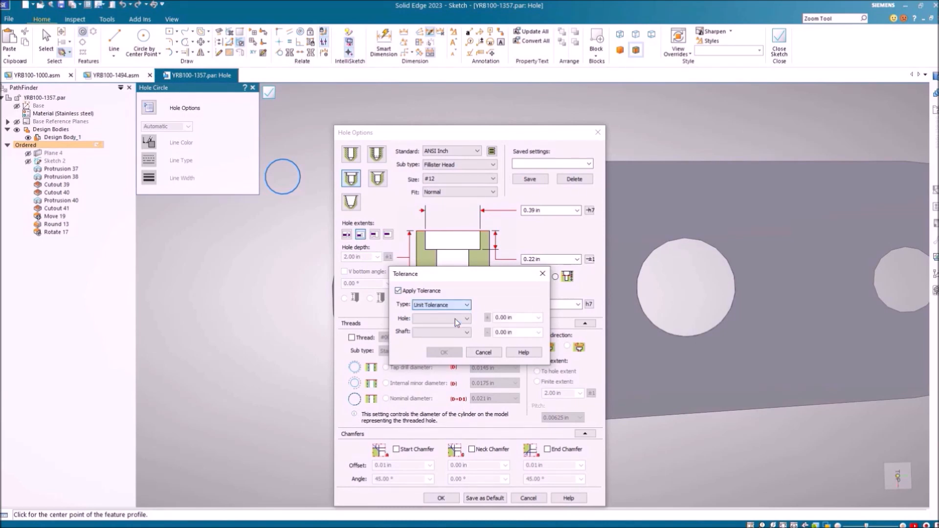
left_click(483, 352)
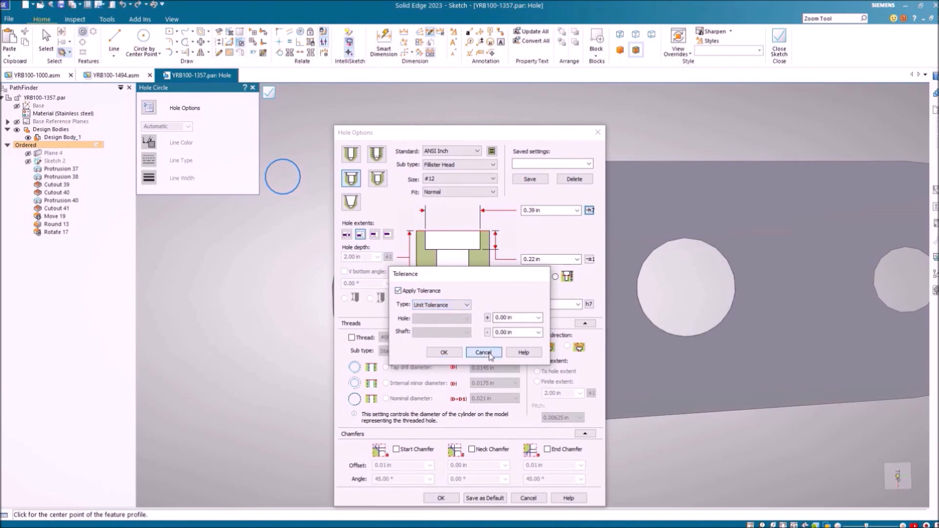
Make the hole a threaded ISO Metric M3.5 x 0.35 standard hole
left_click(381, 160)
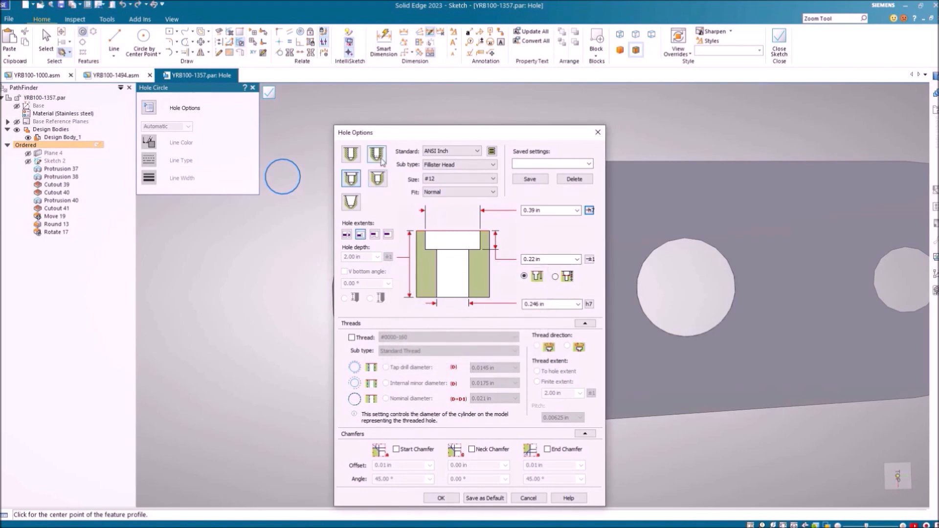
left_click(476, 151)
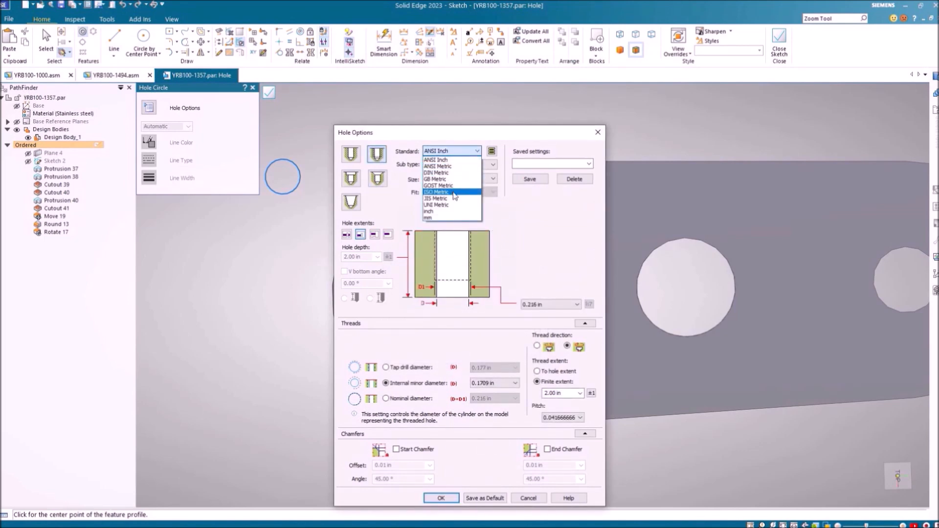
left_click(454, 192)
left_click(501, 344)
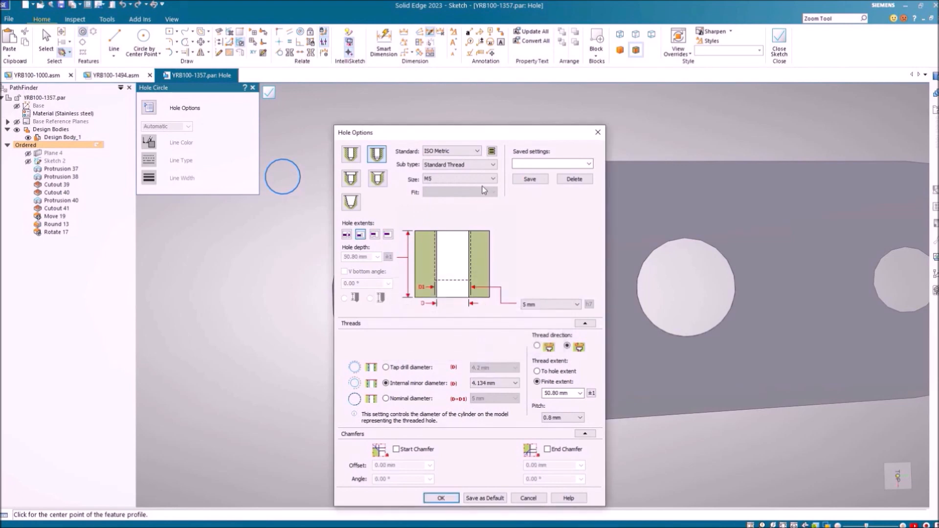
left_click(481, 179)
scroll(489, 210, "up", 7)
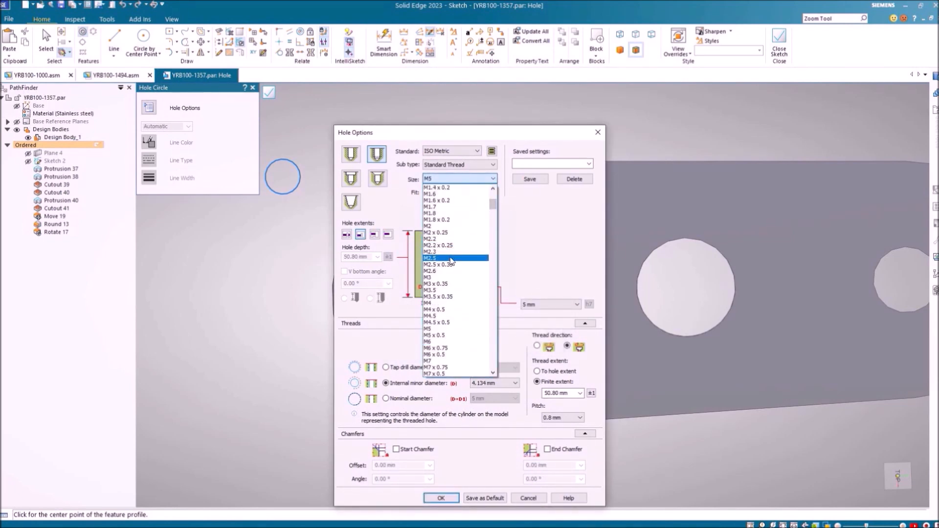
left_click(453, 296)
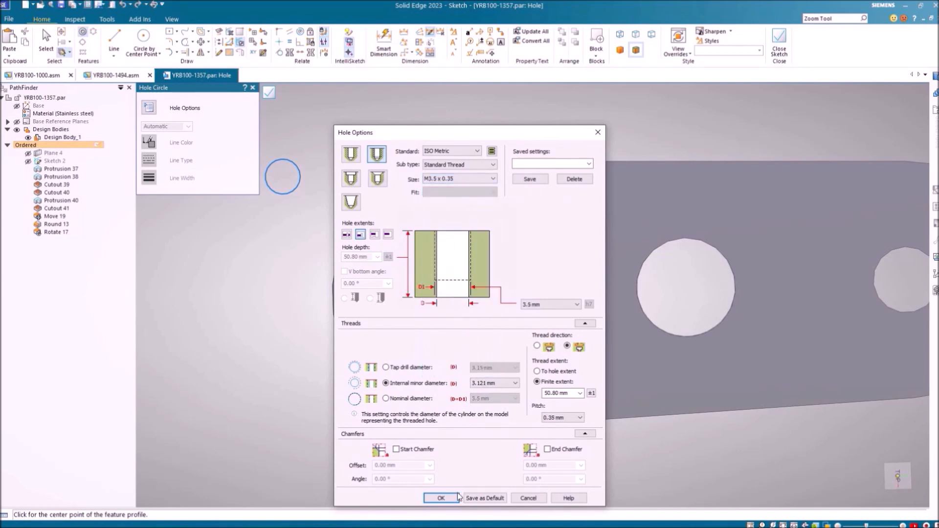
left_click(457, 497)
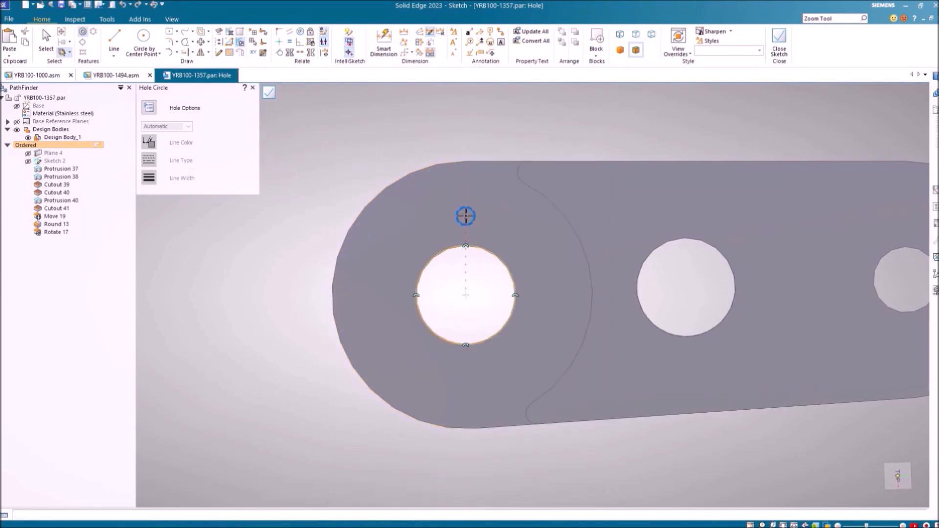
Place the small hole circle 18 mm from the end hole's centre
left_click(465, 206)
left_click(392, 38)
left_click(474, 208)
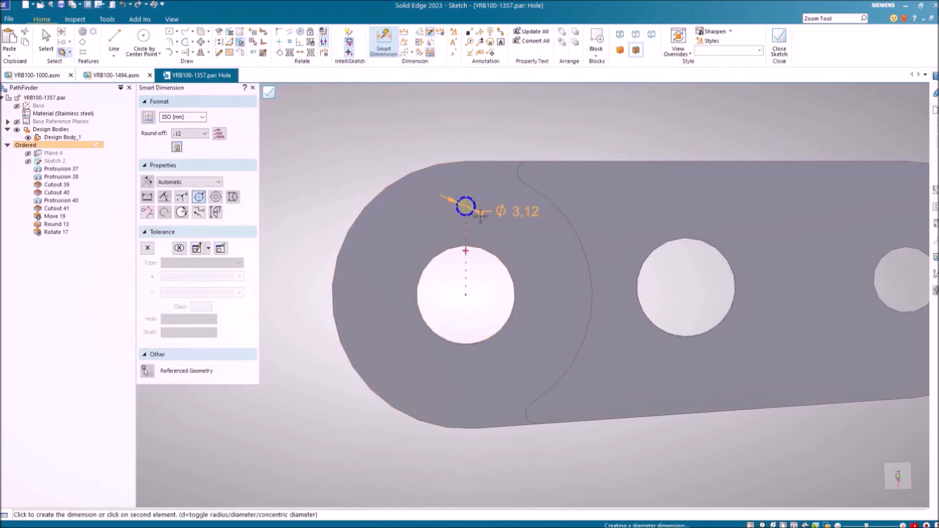
left_click(479, 298)
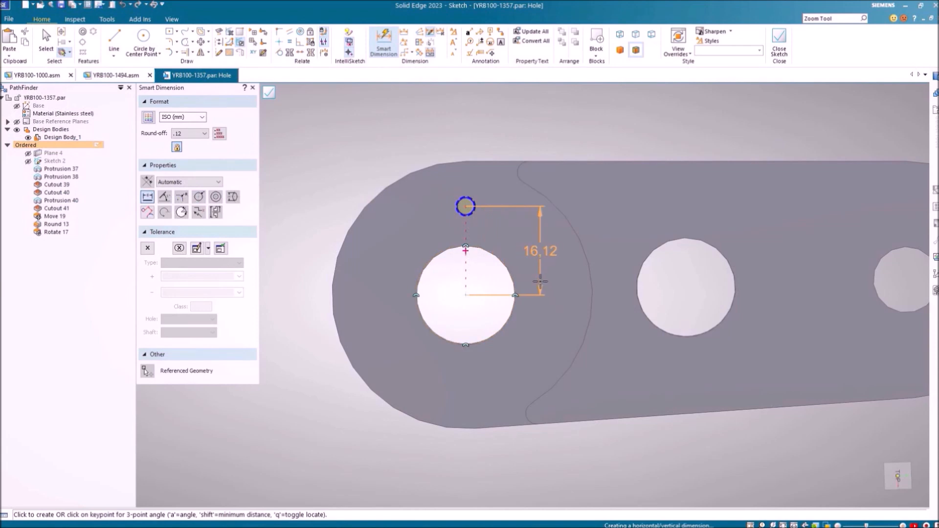
left_click(540, 281)
type("18")
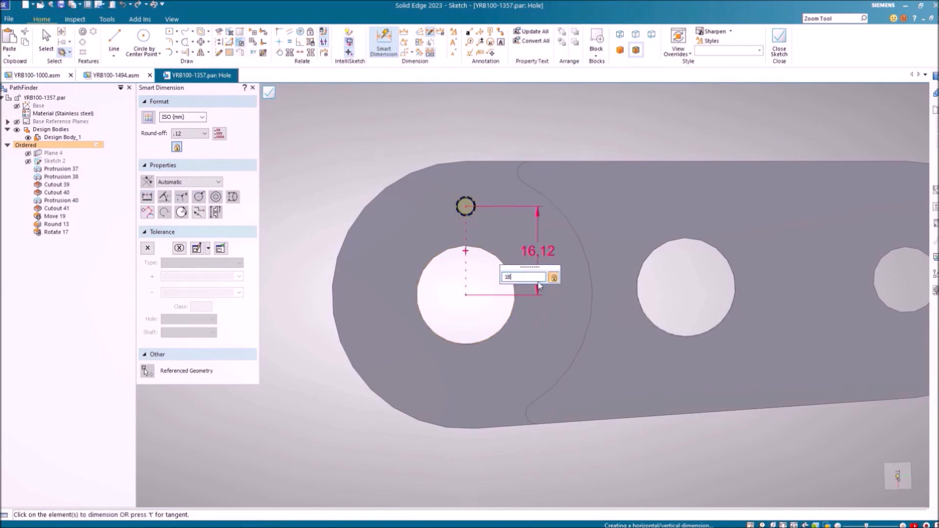
key("Return")
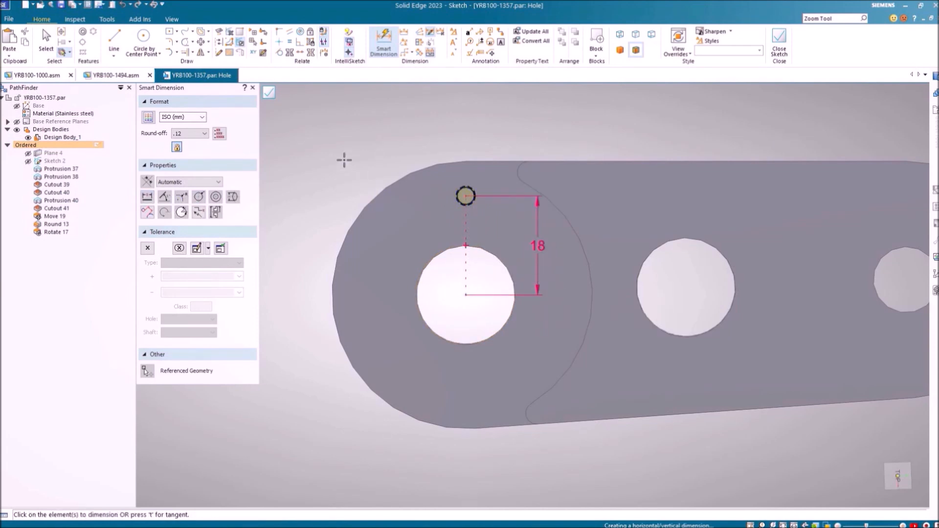
Finish the hole sketch and feature, creating Hole 45
left_click(270, 94)
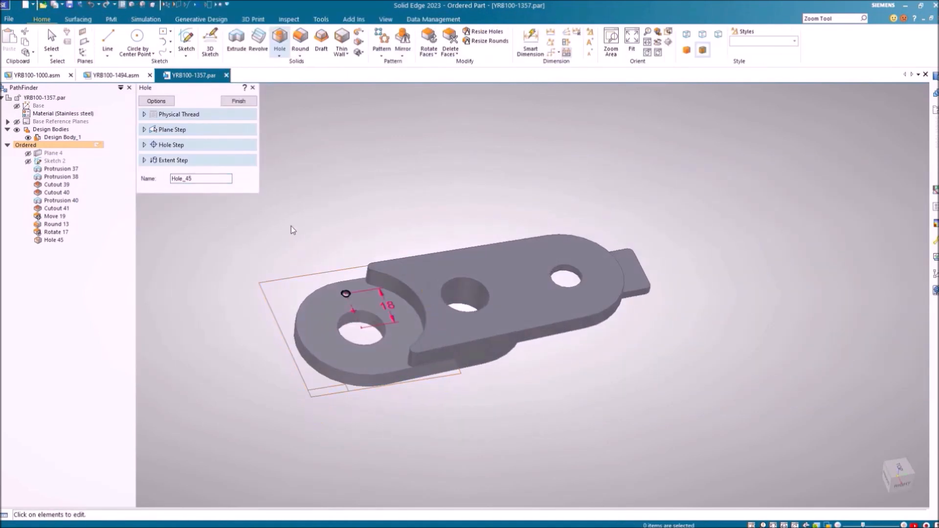
left_click(248, 102)
scroll(341, 383, "up", 5)
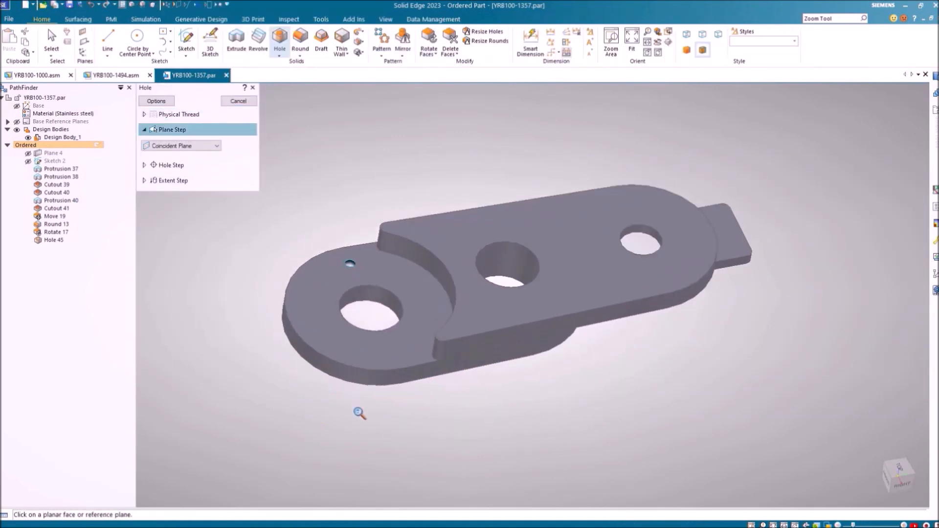
middle_click_drag(435, 451, 500, 480, "shift")
left_click(382, 39)
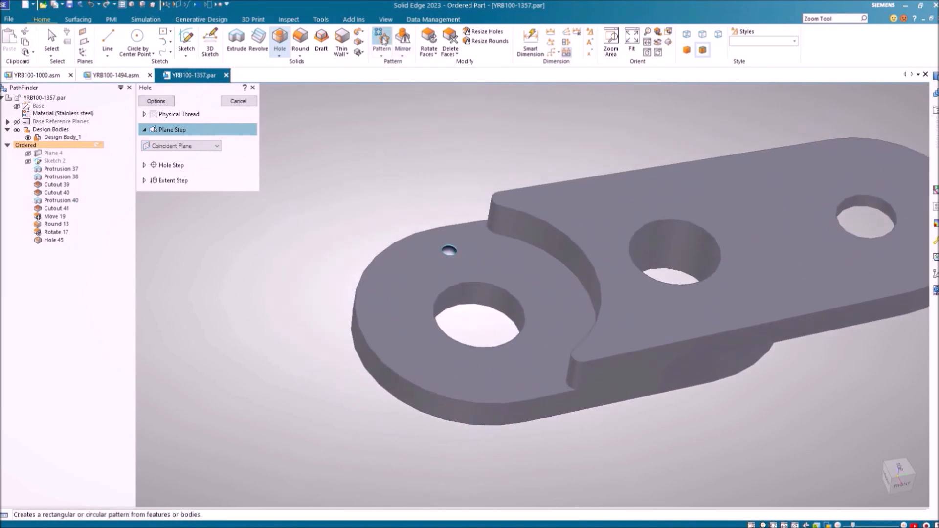
Pattern Hole 45 six times on a circle centred on the end hole (Pattern 10)
left_click(451, 253)
left_click(243, 115)
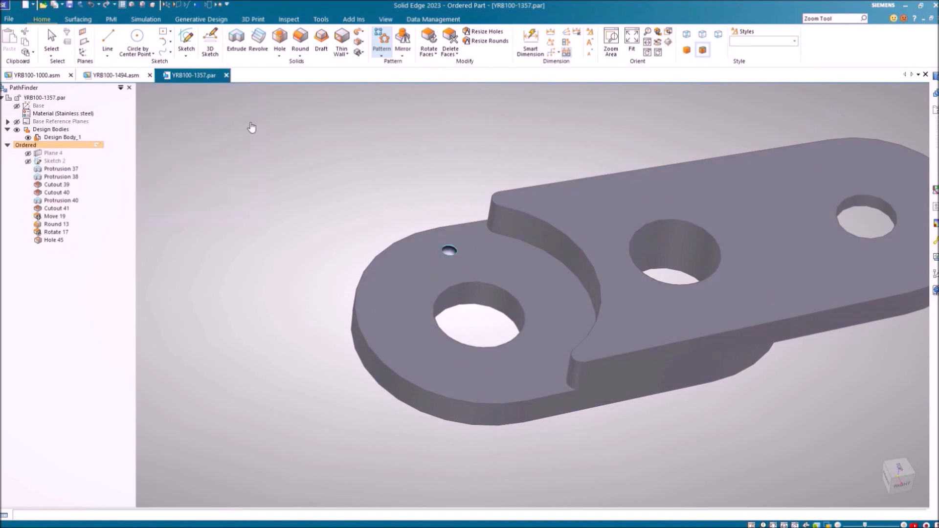
left_click(430, 282)
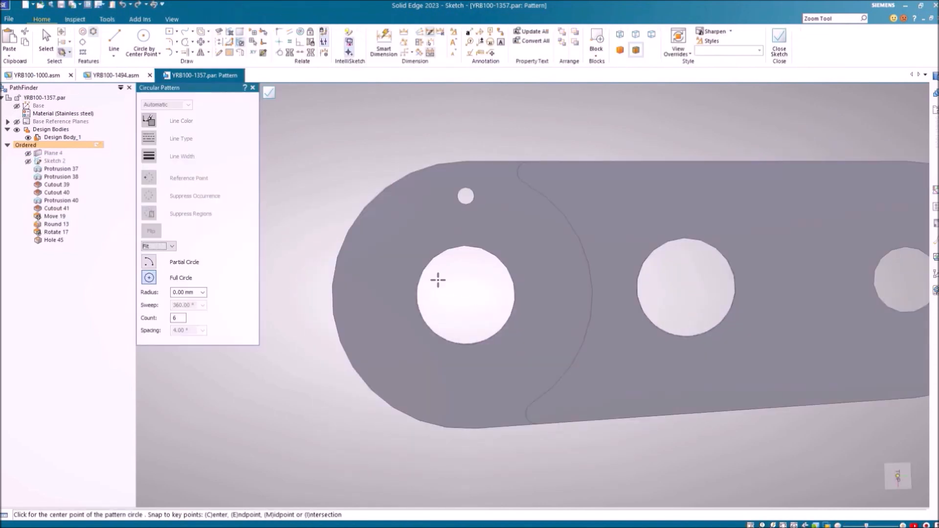
left_click(465, 295)
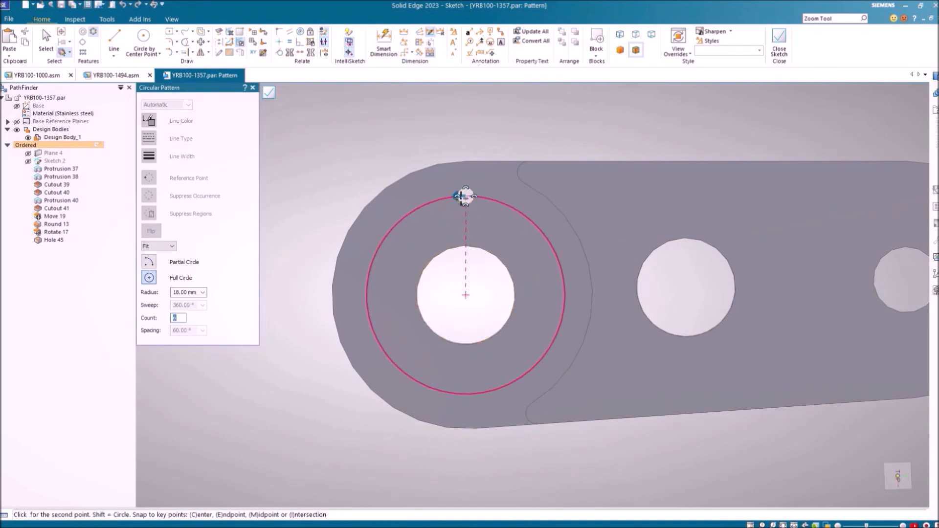
left_click(420, 195)
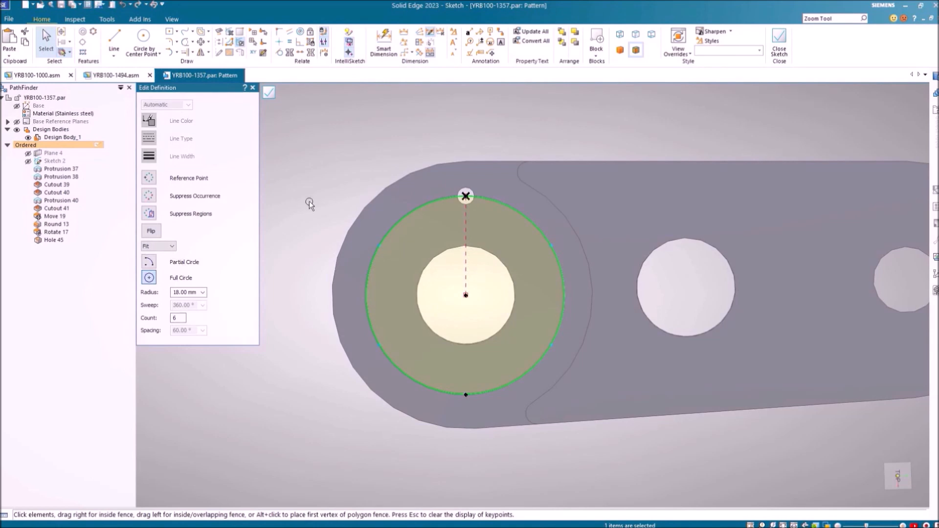
left_click(269, 94)
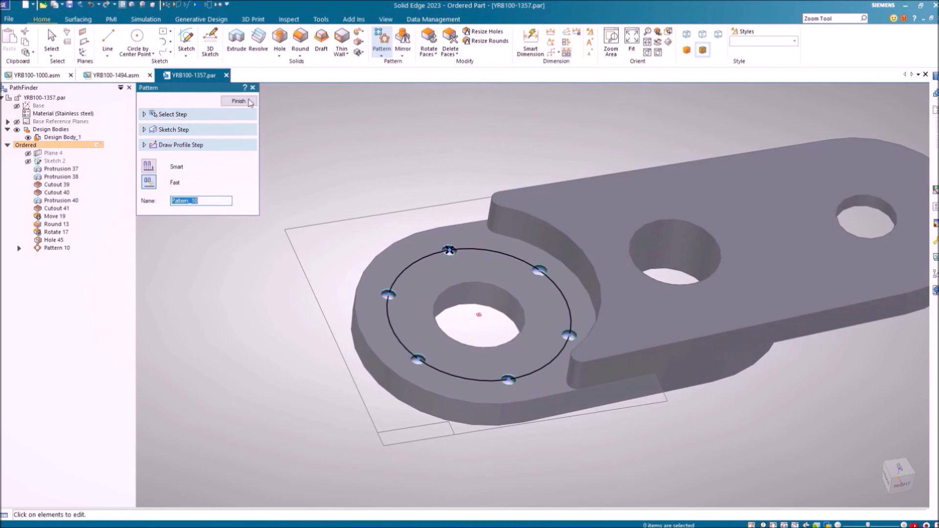
left_click(249, 101)
middle_click_drag(383, 172, 342, 289)
scroll(402, 320, "down", 3)
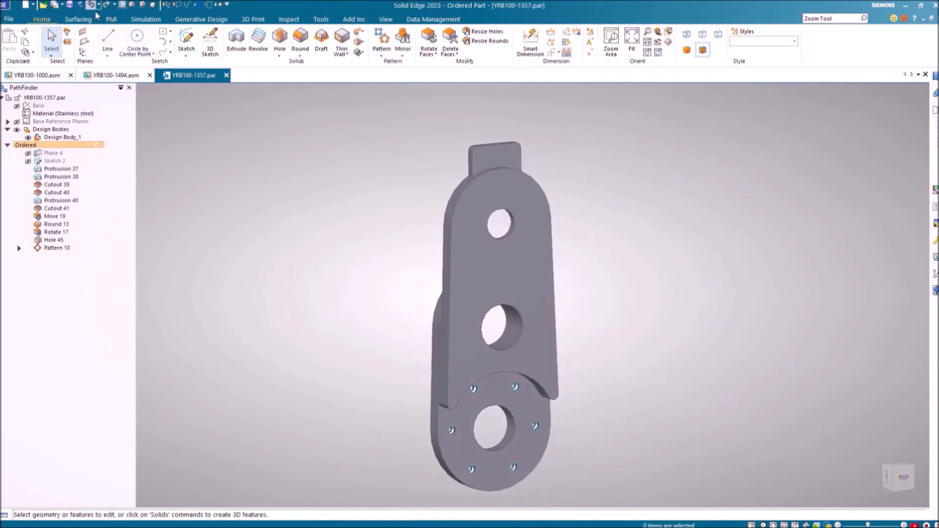
Save the part, return to YRB100-1494.asm, and open the Style Palette filtered to Metals
left_click(70, 5)
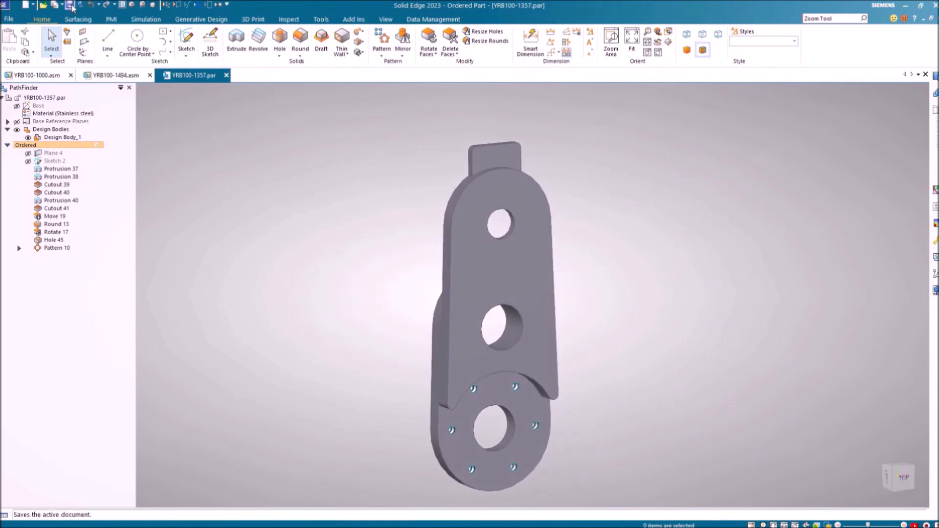
left_click(128, 76)
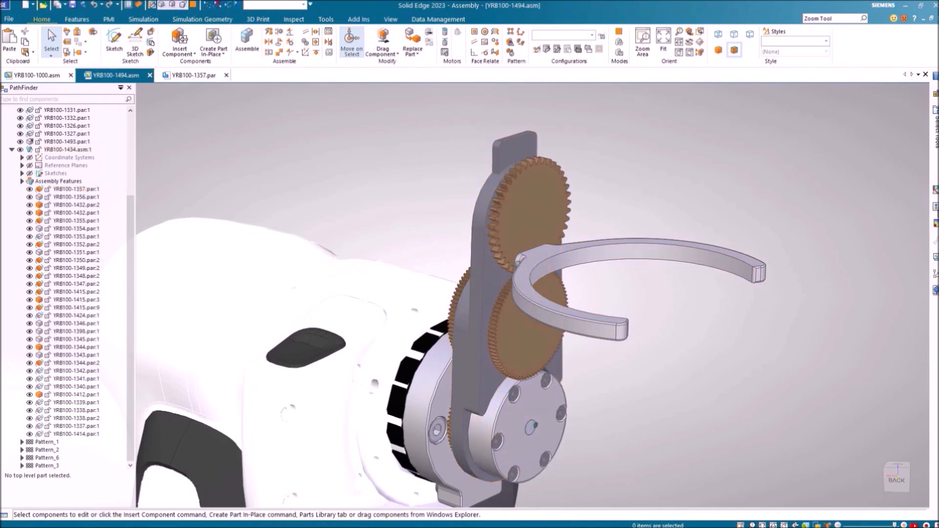
left_click(935, 206)
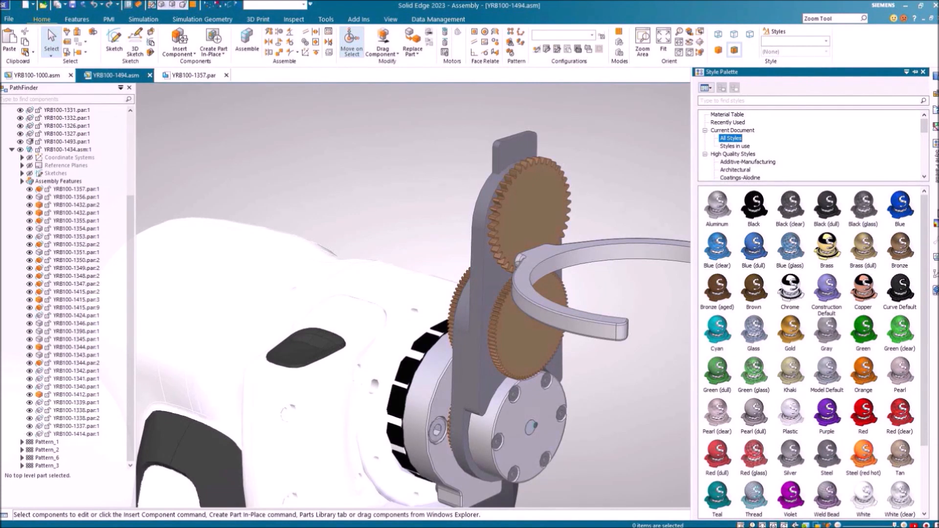
left_click_drag(923, 130, 929, 162)
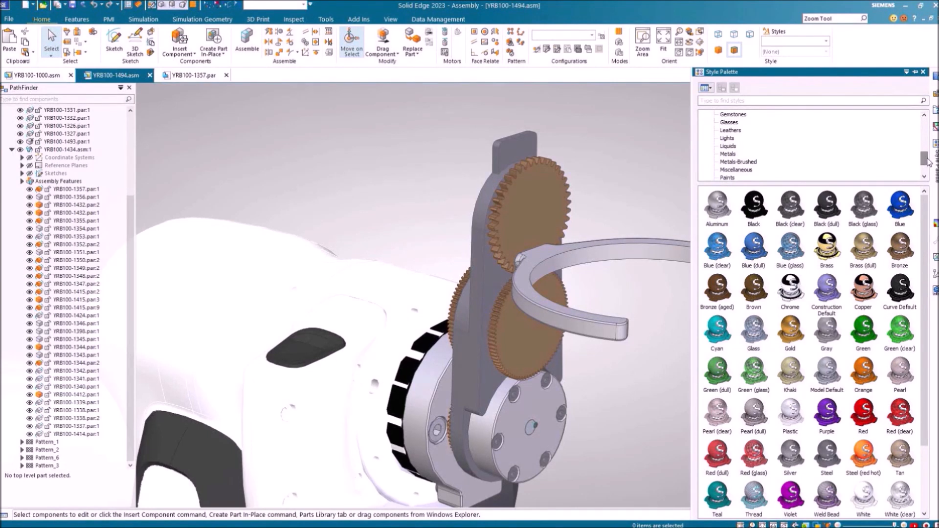
left_click(727, 154)
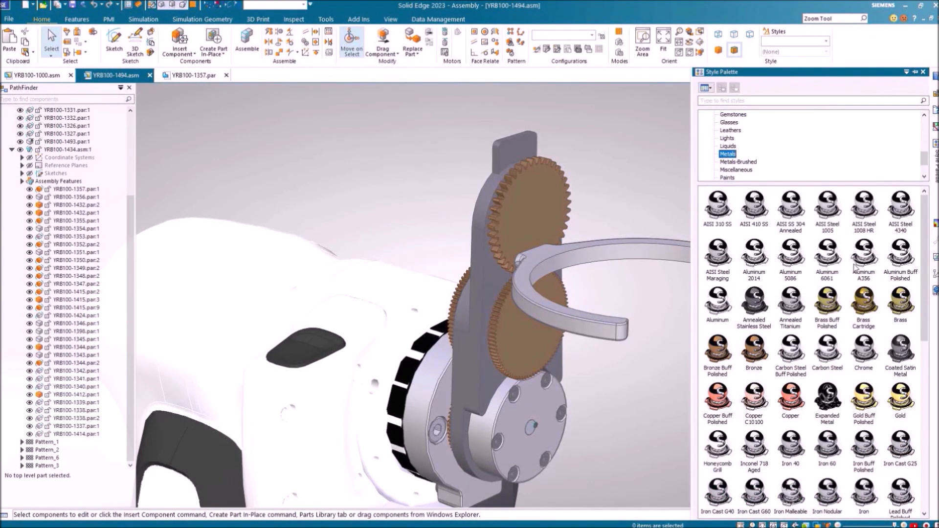
Apply Aluminum 6061 to the curved ring and zoom out to show the whole robot arm
left_click_drag(676, 169, 488, 283)
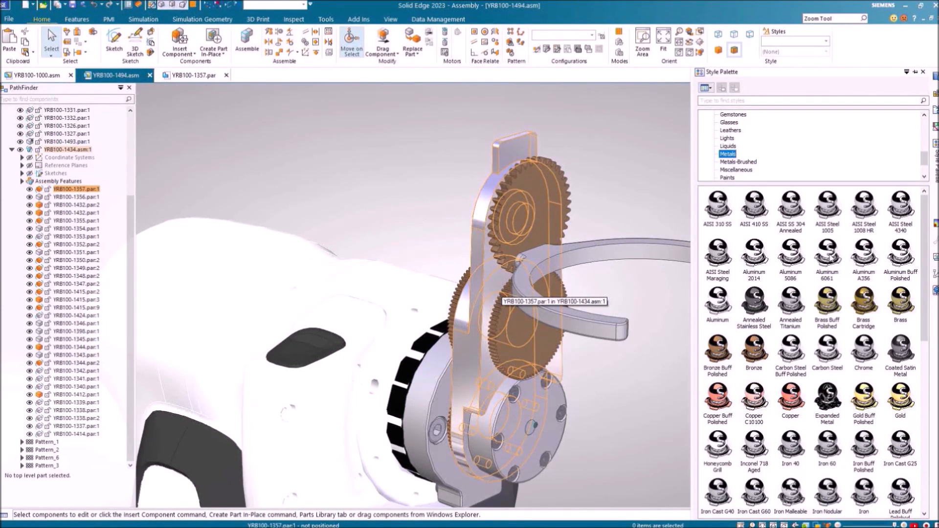
scroll(828, 147, "up", 6)
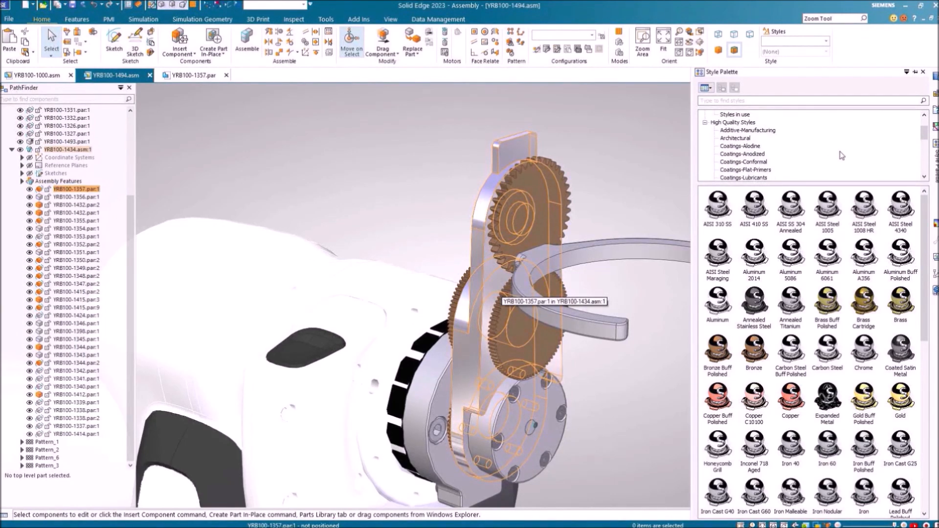
left_click(734, 146)
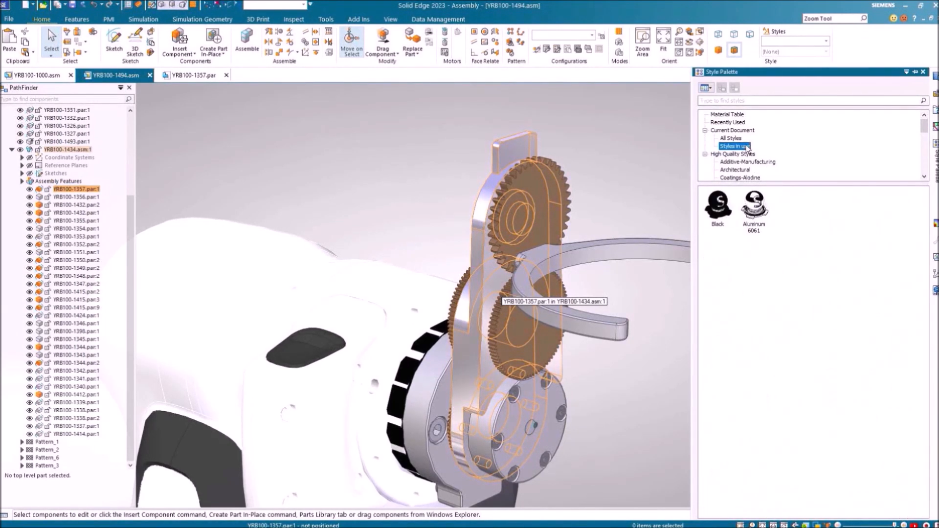
left_click_drag(756, 210, 634, 251)
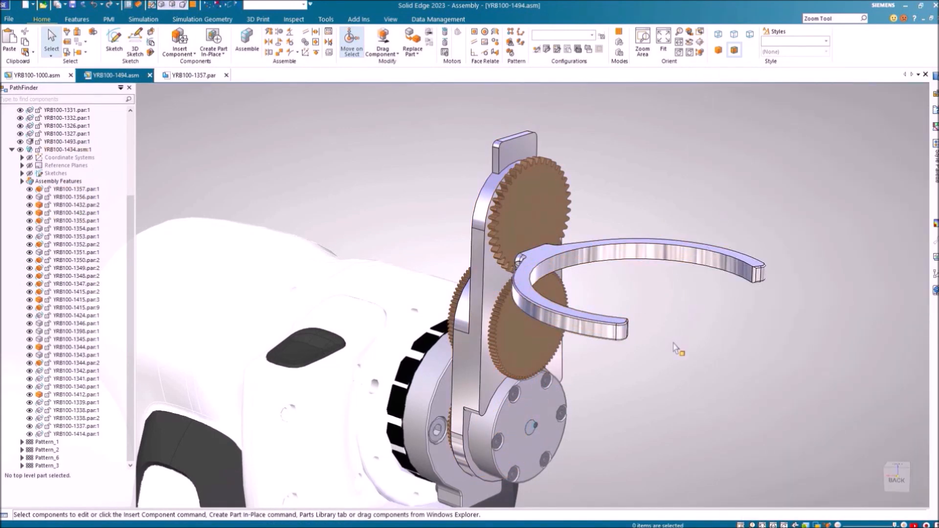
left_click_drag(674, 343, 689, 1)
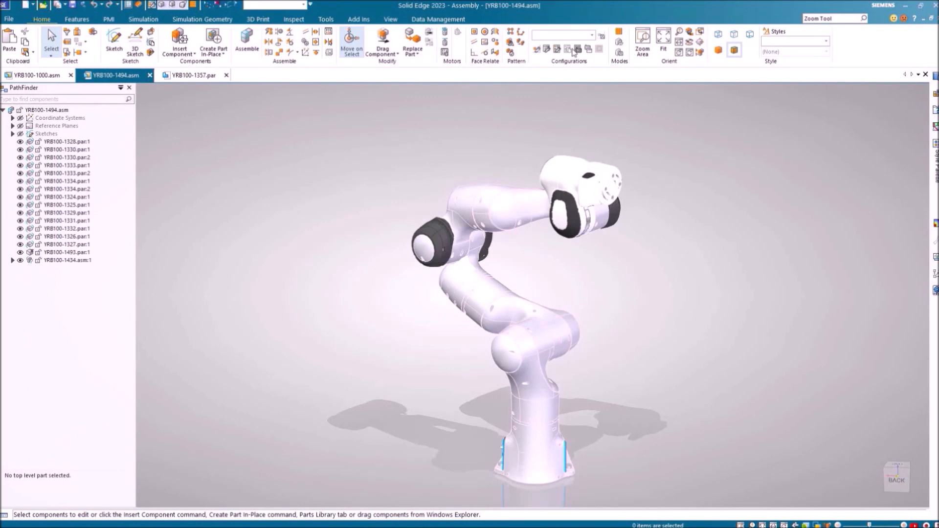
left_click(49, 76)
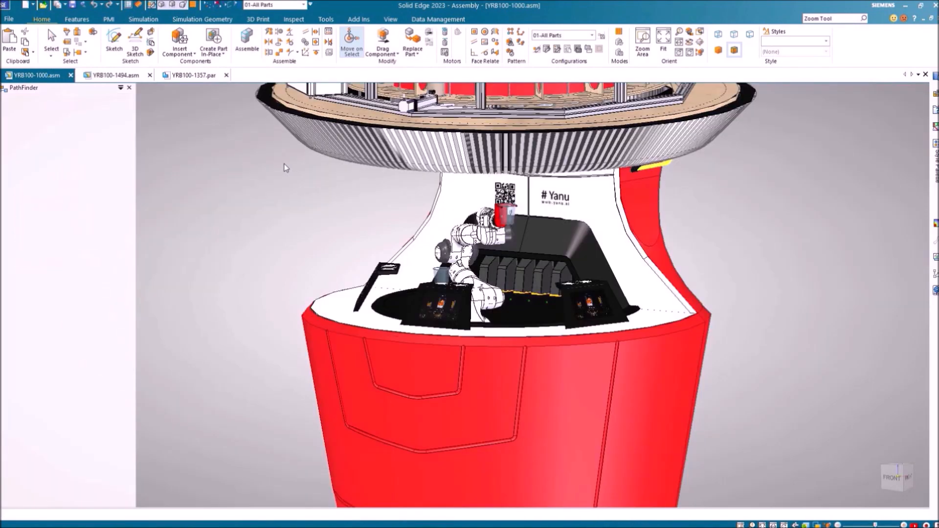
Orbit to a top-down view, load the 03-Swept Cutout configuration, and zoom in on the plywood ring
scroll(383, 238, "down", 5)
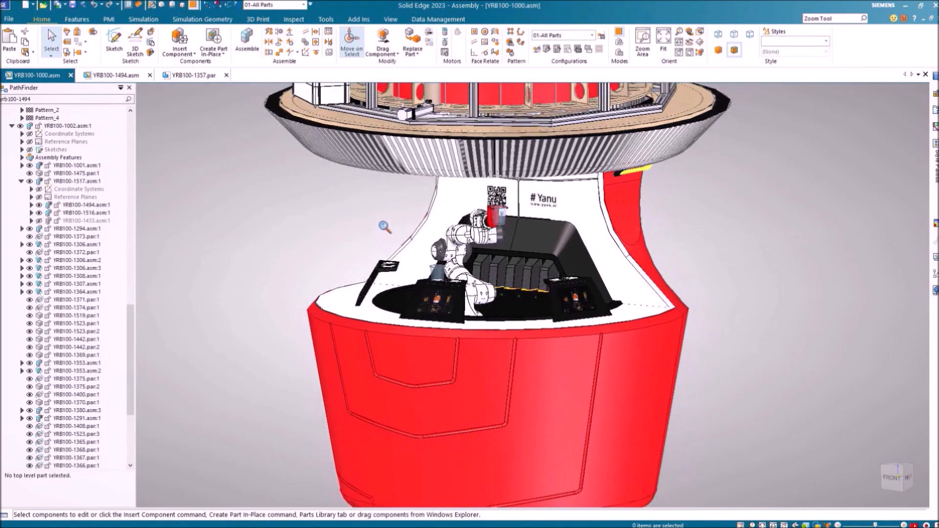
middle_click_drag(480, 218, 543, 270)
scroll(543, 270, "up", 5)
scroll(582, 296, "up", 3)
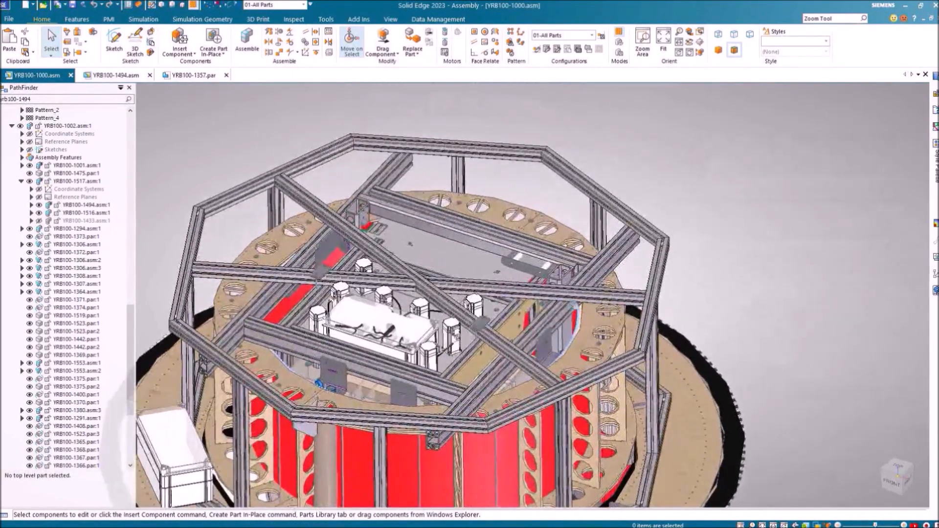
left_click(78, 19)
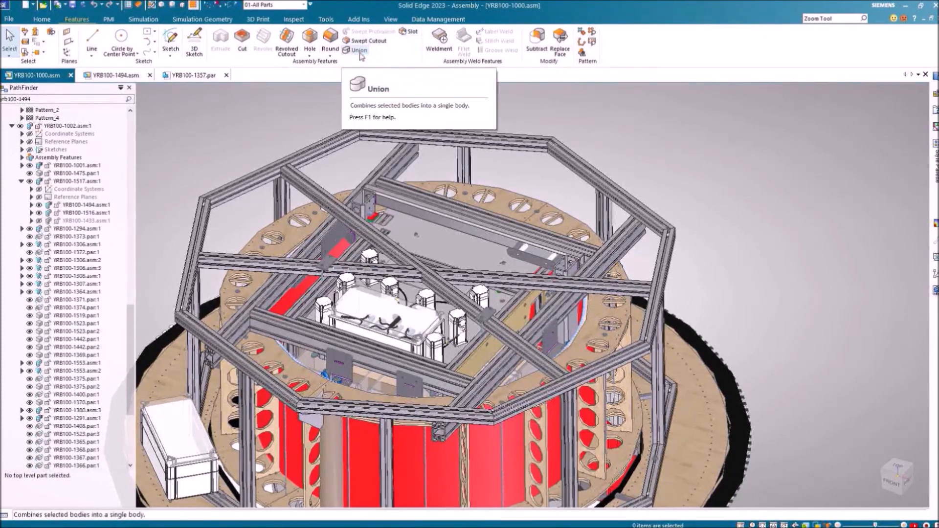
middle_click_drag(629, 161, 625, 180)
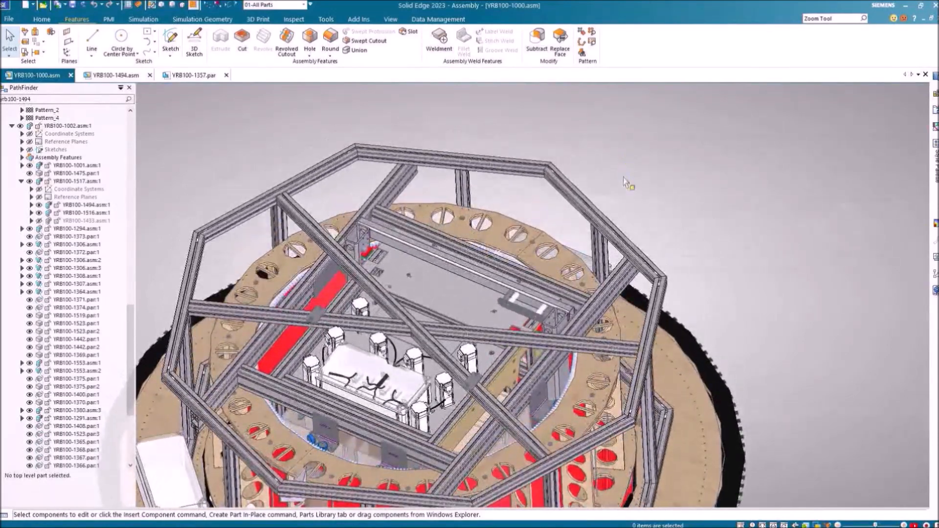
left_click(271, 6)
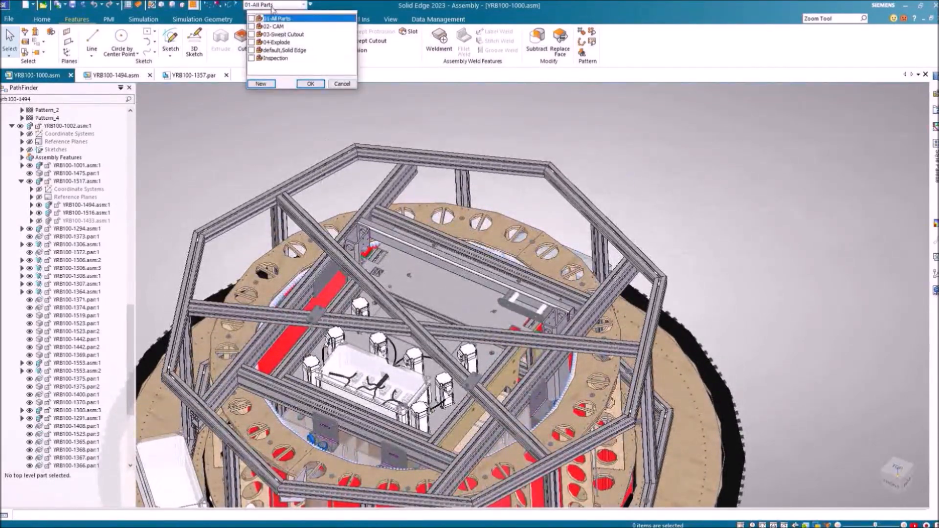
left_click(277, 35)
left_click(311, 84)
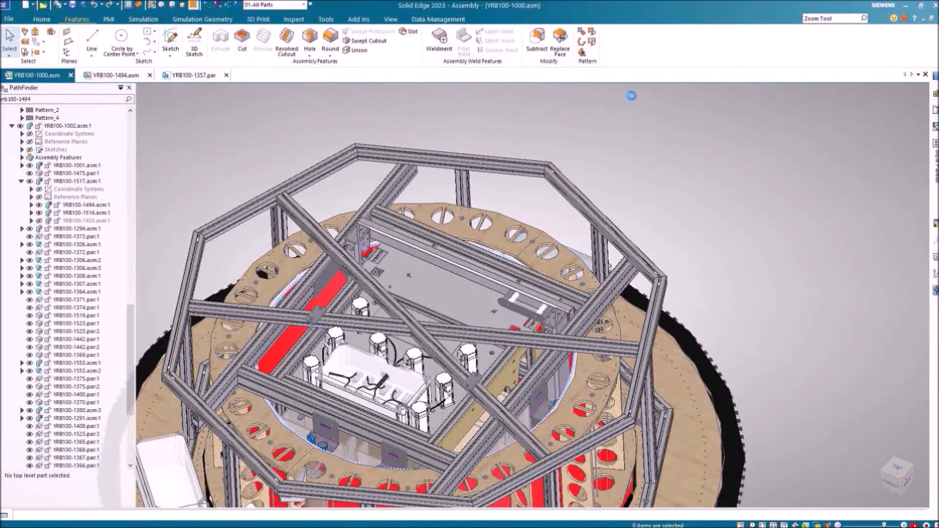
middle_click_drag(615, 196, 664, 223, "ctrl")
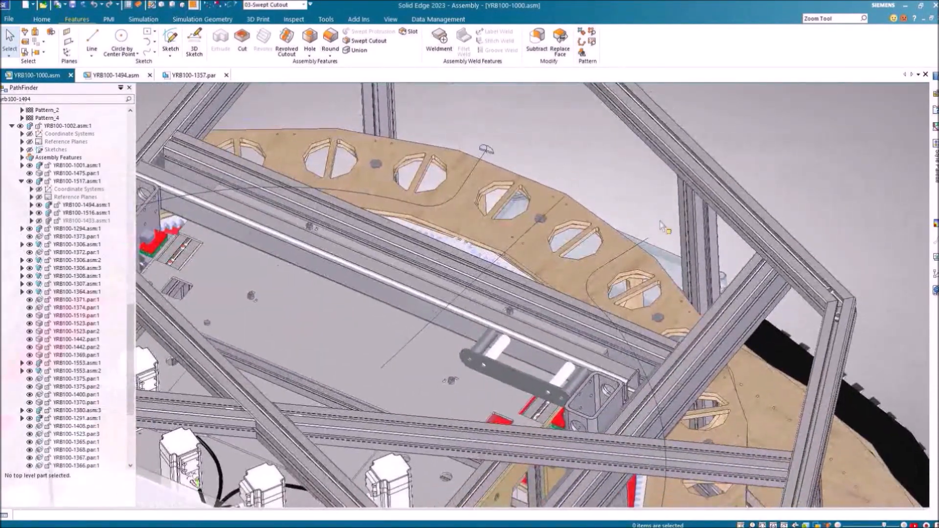
left_click(370, 41)
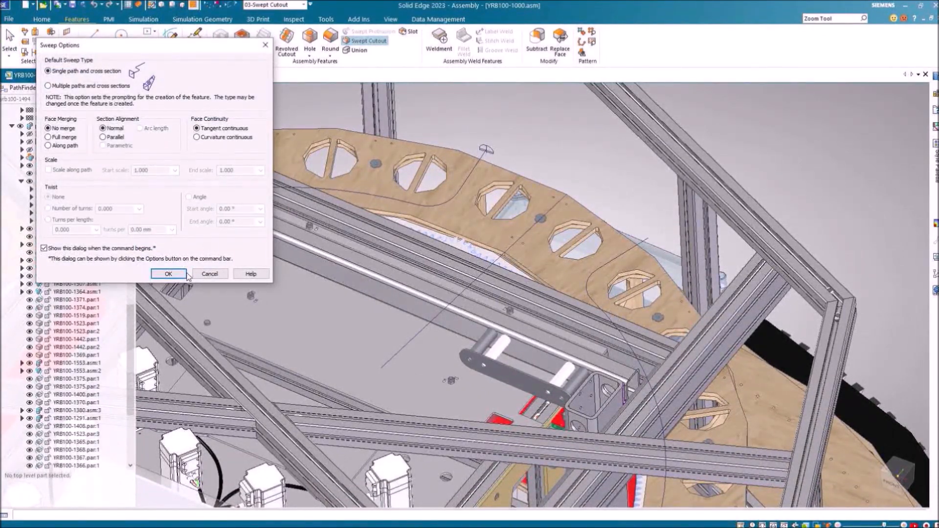
Create a swept cutout along the curve path, grooving both plywood plate segments
left_click(172, 276)
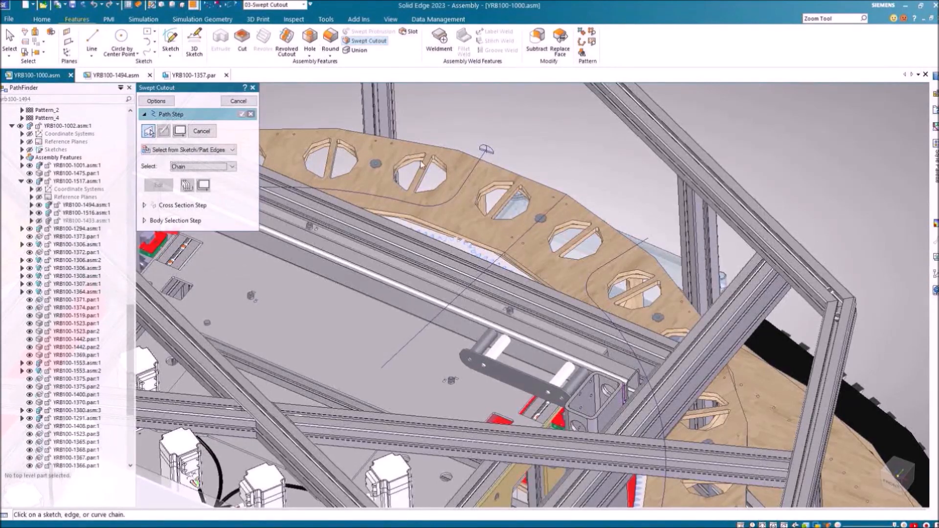
left_click(483, 157)
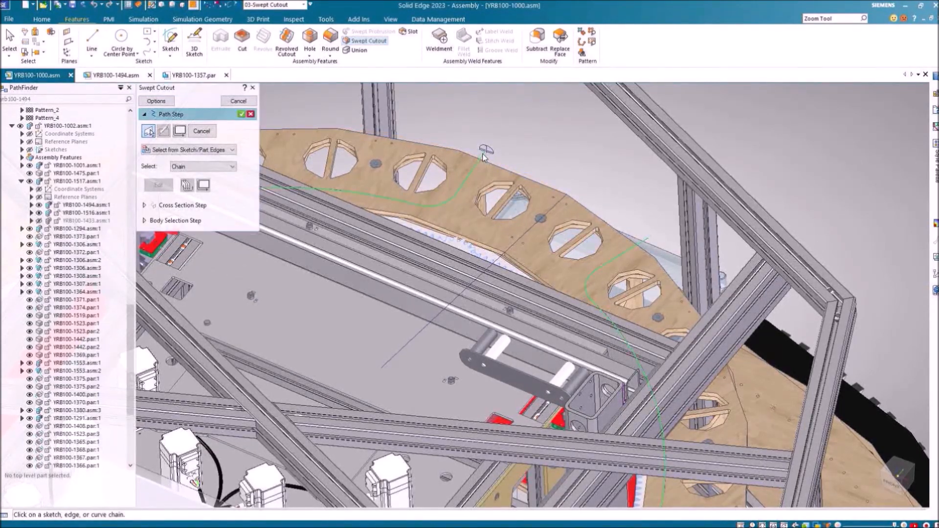
left_click(242, 115)
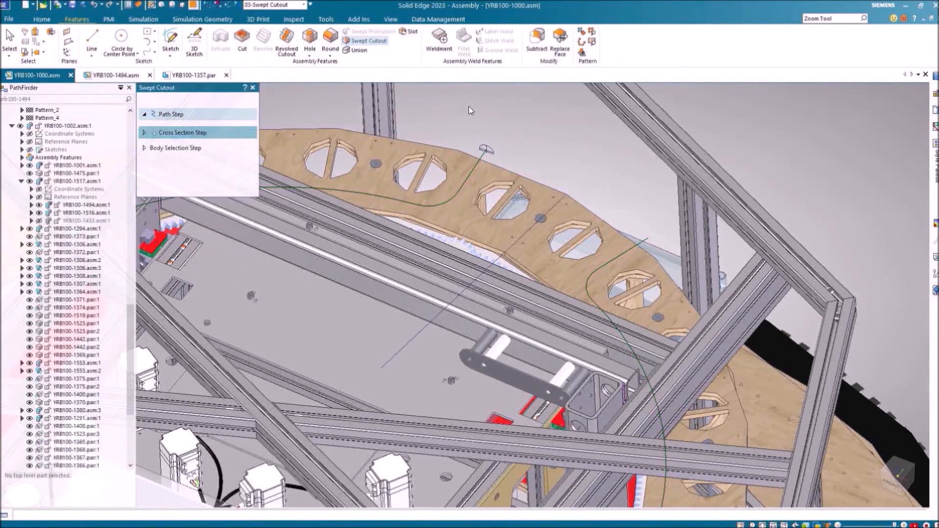
left_click(479, 145)
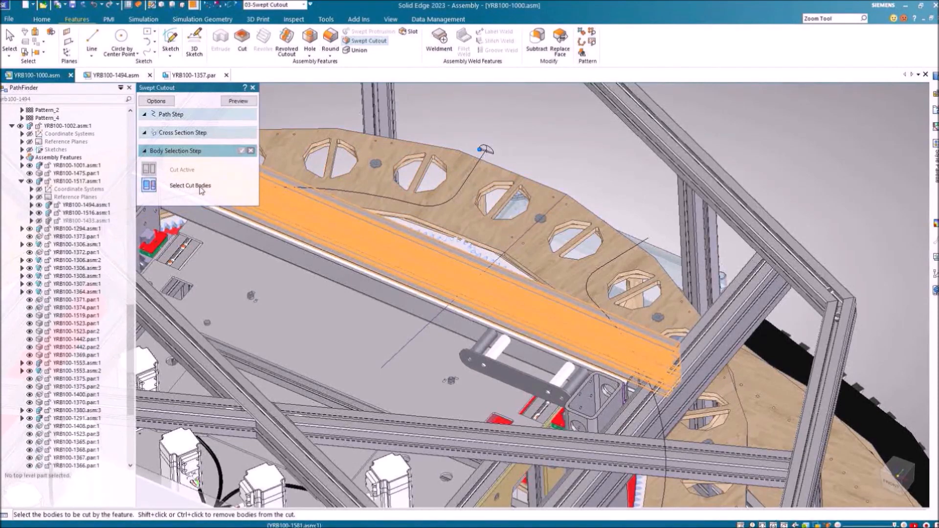
left_click(461, 169)
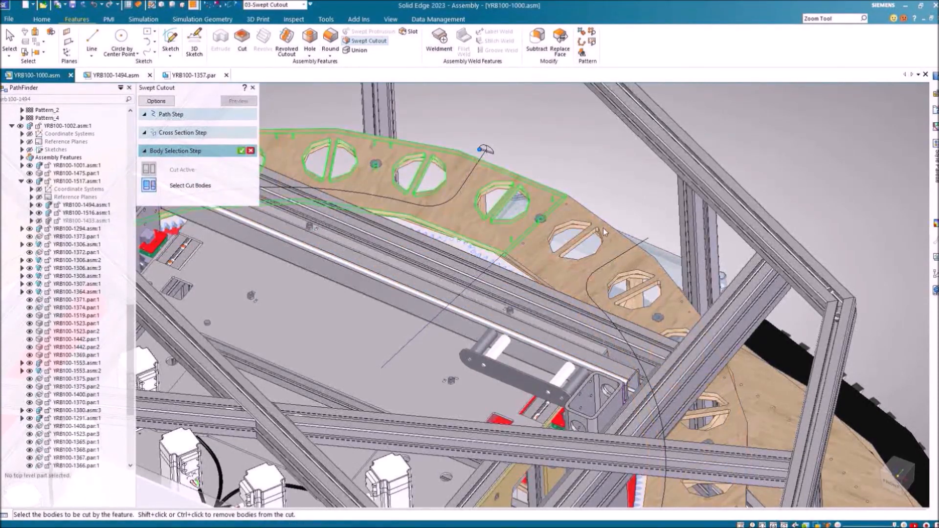
left_click(611, 241)
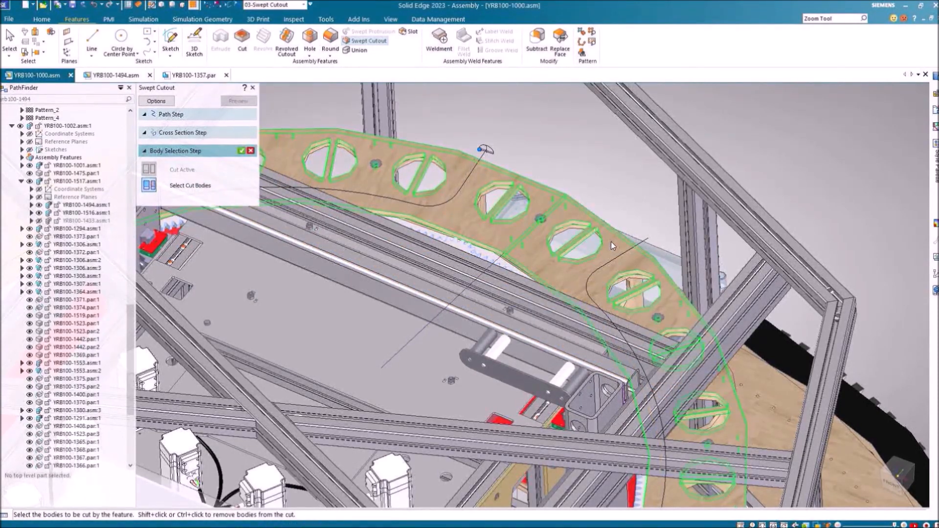
right_click(583, 133)
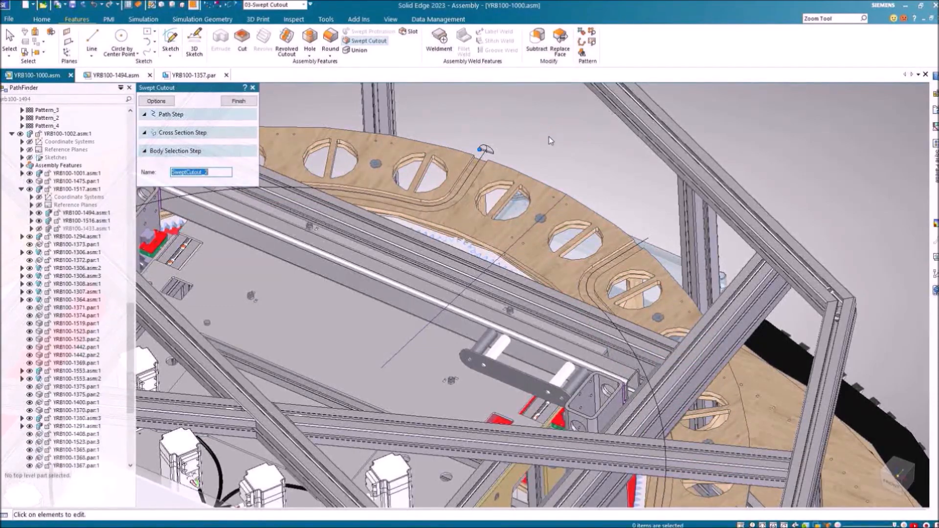
Inspect the new groove around the ring and close the Swept Cutout command
middle_click_drag(579, 254, 162, 230)
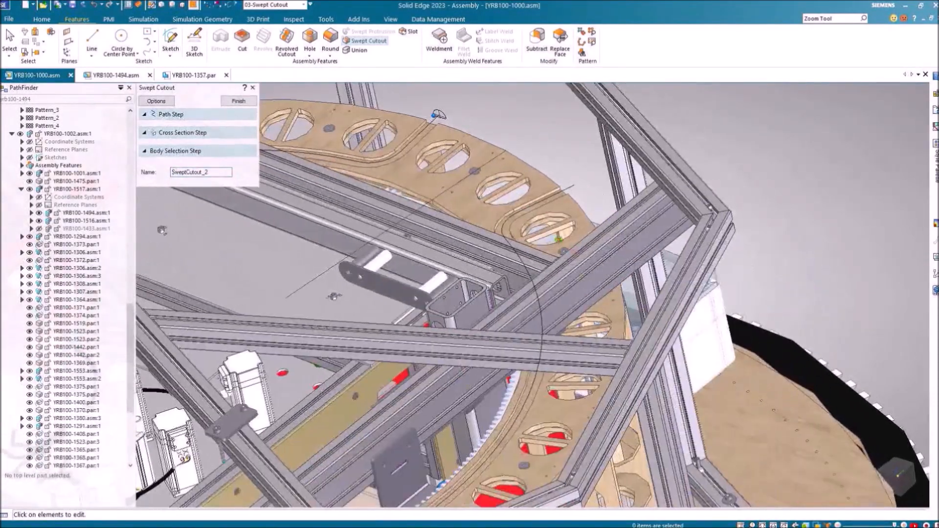
scroll(555, 177, "down", 5)
middle_click_drag(555, 177, 636, 145, "shift")
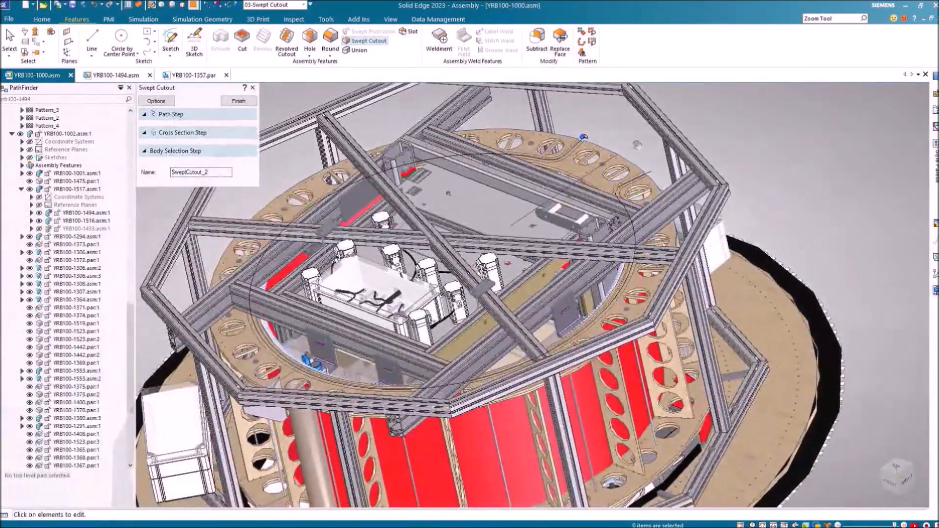
scroll(618, 161, "up", 4)
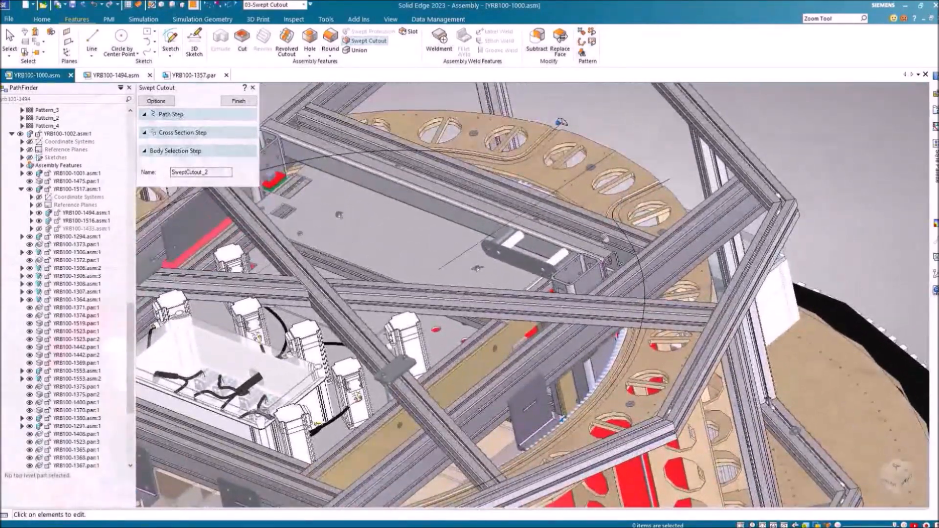
middle_click_drag(573, 93, 573, 171, "shift")
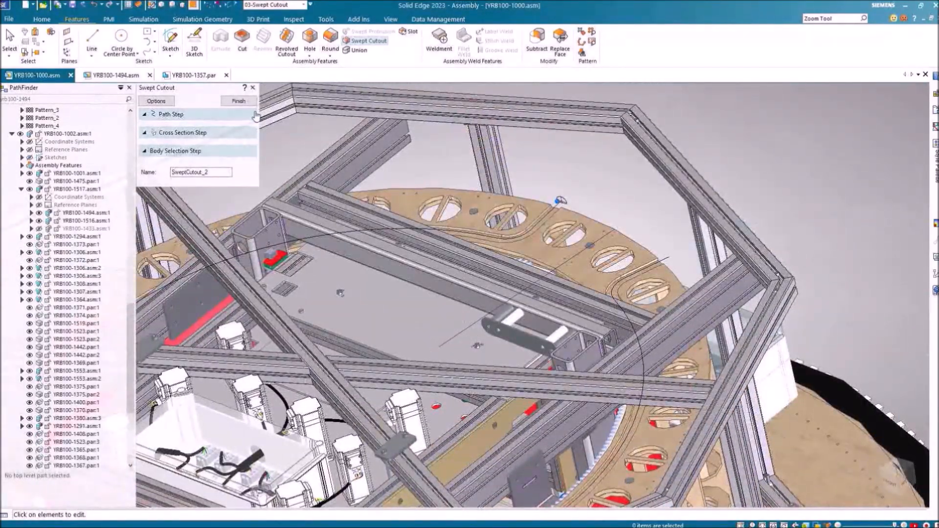
left_click(255, 114)
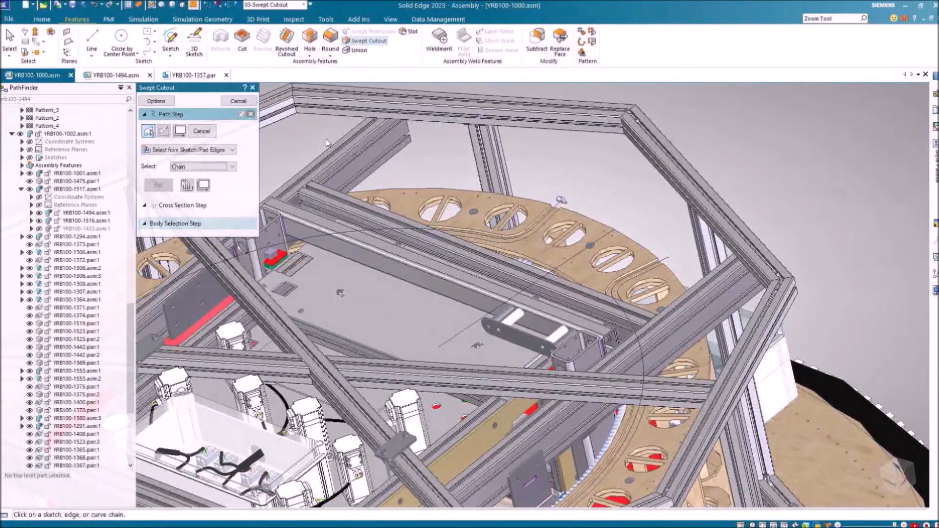
left_click(238, 101)
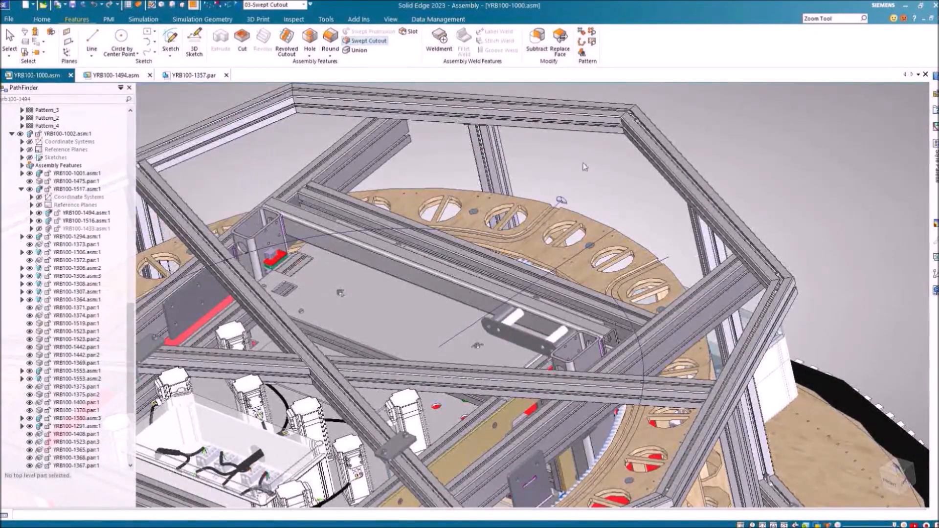
Zoom out and pan until the whole assembly with its red base is visible
middle_click_drag(575, 186, 607, 160)
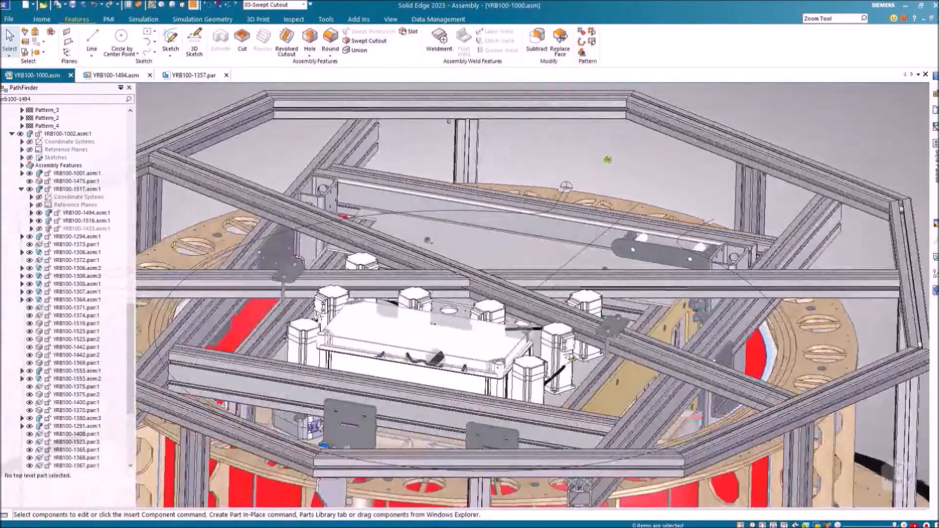
scroll(593, 253, "down", 5)
scroll(593, 253, "down", 1)
middle_click_drag(592, 253, 540, 100, "shift")
scroll(533, 300, "down", 3)
middle_click_drag(533, 301, 528, 228, "shift")
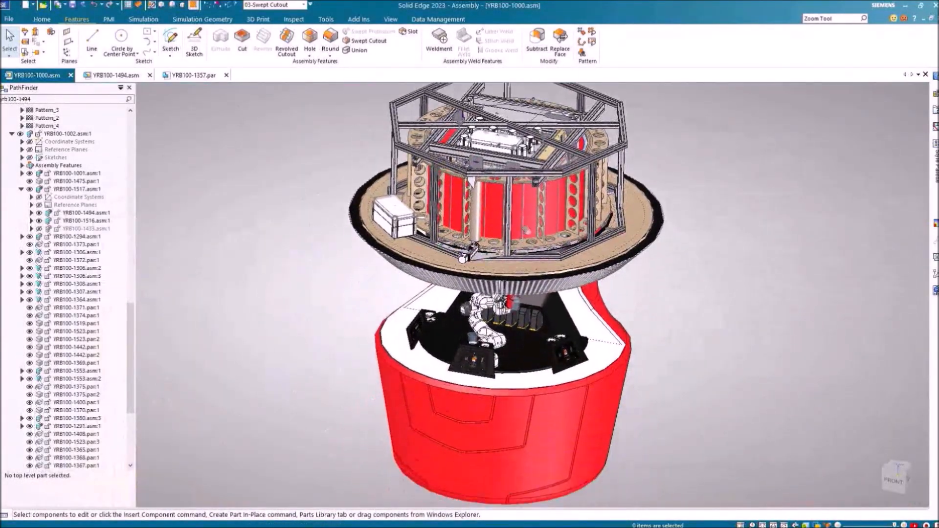
Load the 04-Explode configuration and open the Visual Explode controls
left_click(303, 5)
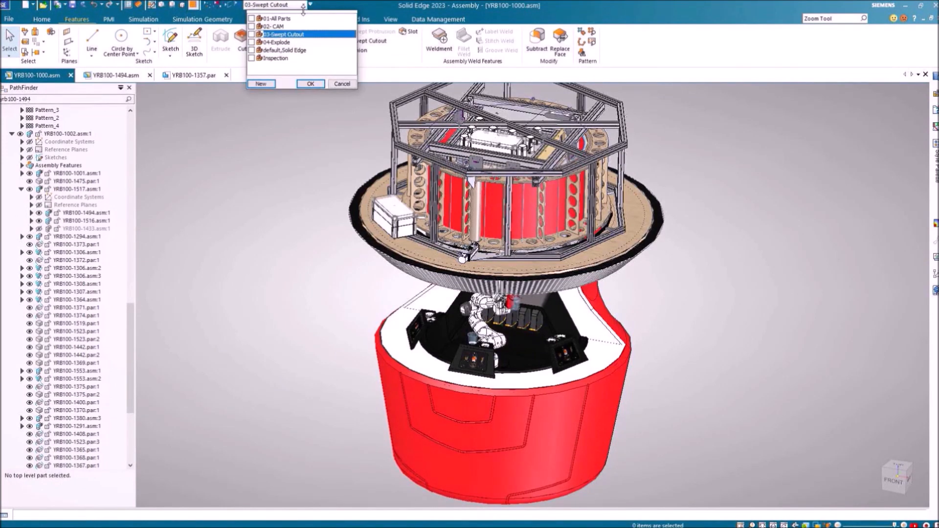
left_click(276, 42)
left_click(305, 84)
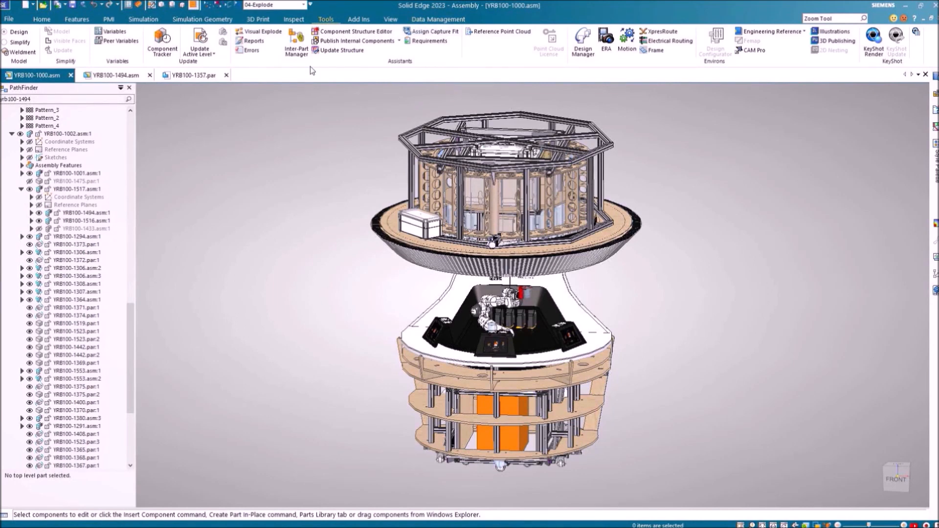
left_click(259, 31)
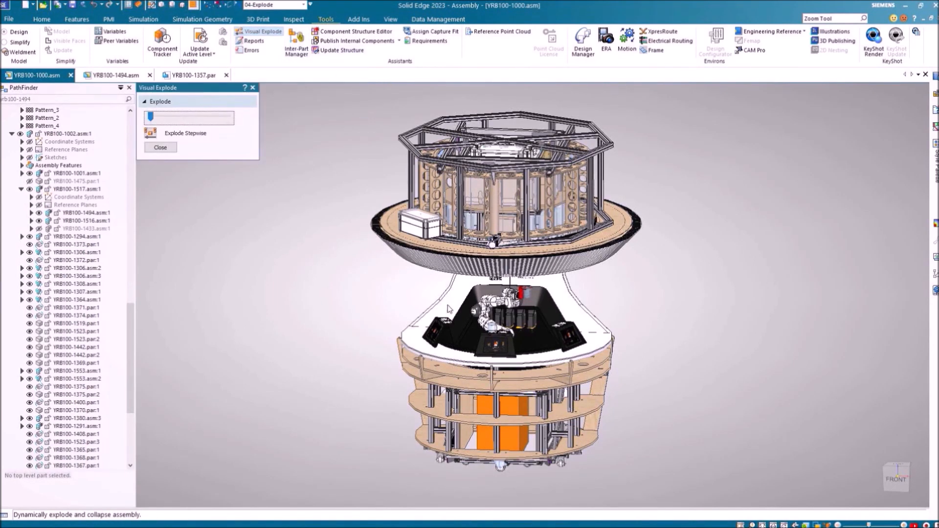
middle_click_drag(444, 316, 407, 328, "ctrl")
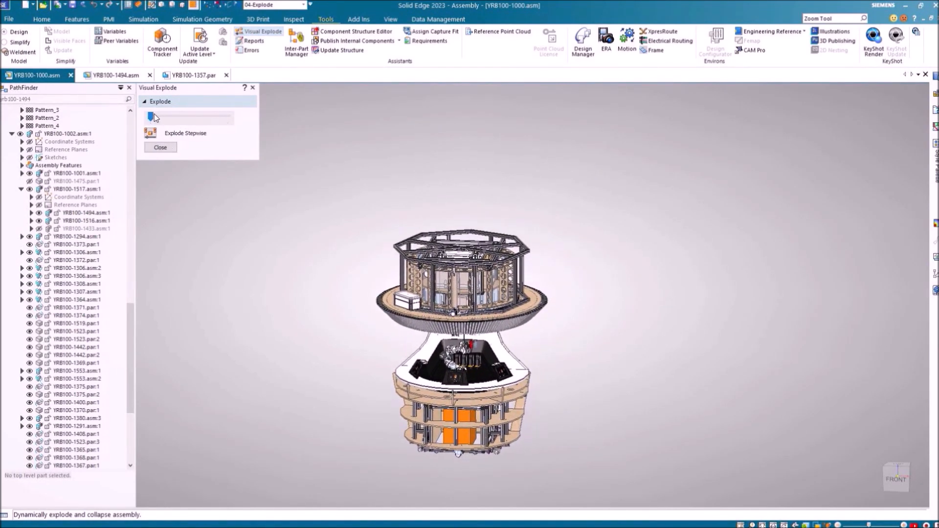
Drag the explode slider to spread the parts apart, then collapse them partly back
left_click_drag(151, 118, 159, 117)
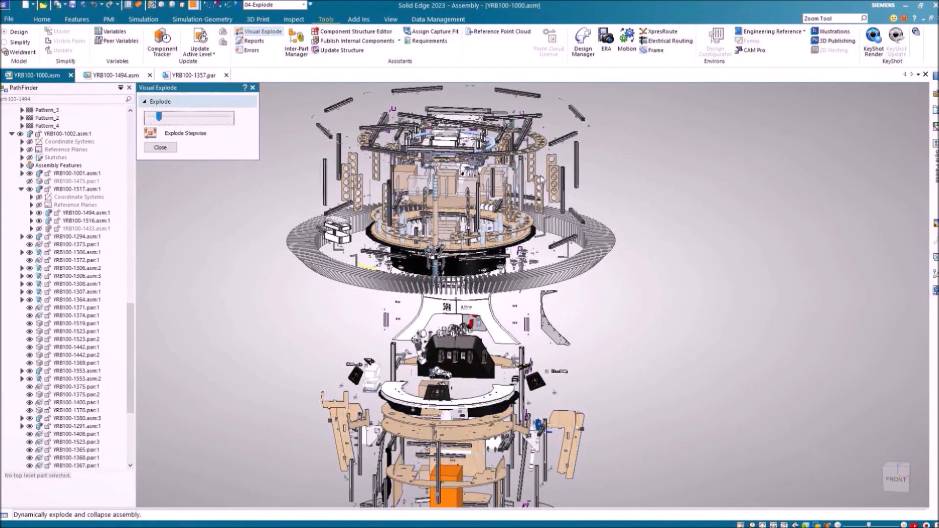
middle_click_drag(544, 221, 508, 332)
scroll(483, 259, "up", 3)
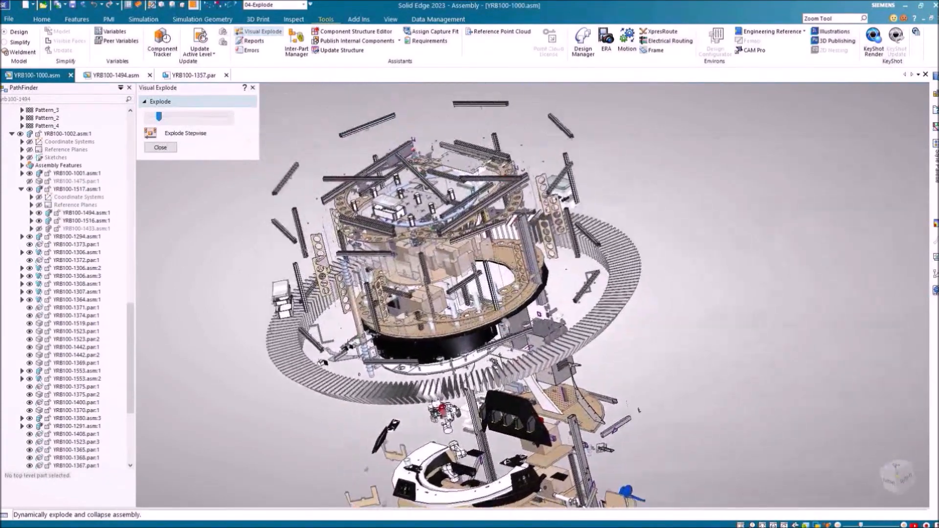
scroll(508, 332, "up", 1)
scroll(508, 332, "up", 2)
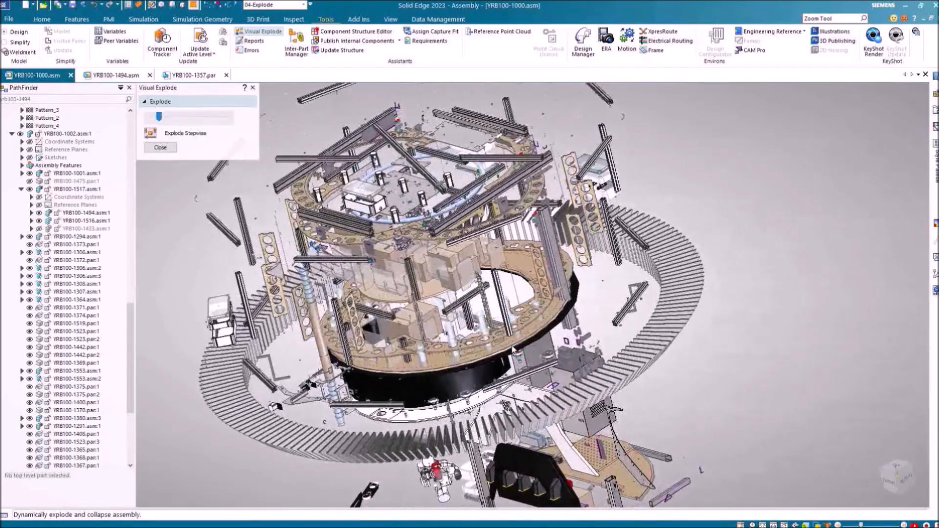
left_click_drag(158, 116, 152, 116)
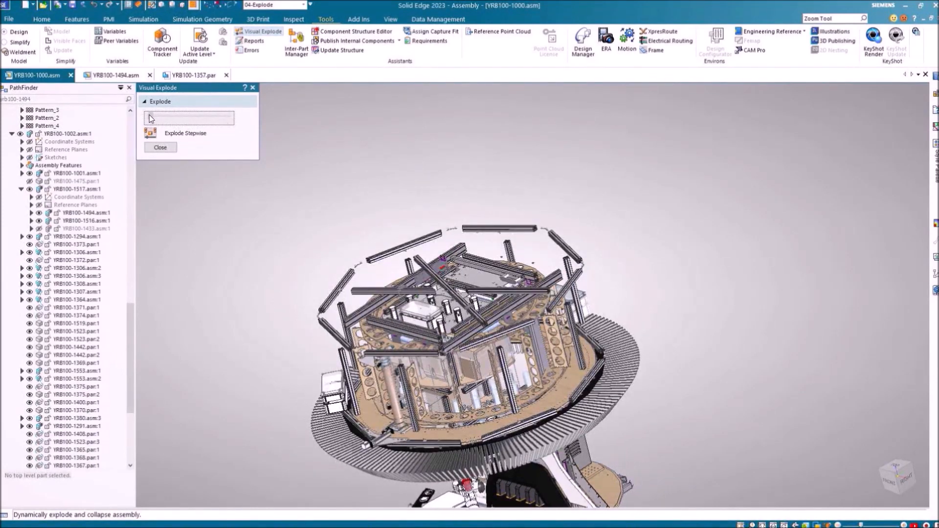
middle_click_drag(510, 320, 561, 218, "shift")
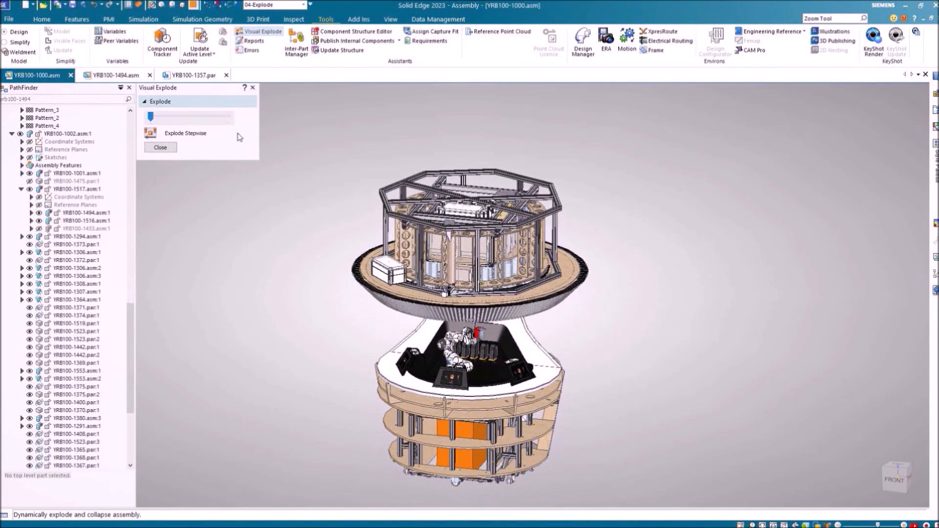
Enable Explode Stepwise and drag the slider to explode the assembly outward
left_click(151, 134)
left_click_drag(152, 120, 160, 120)
middle_click_drag(438, 221, 437, 355, "shift")
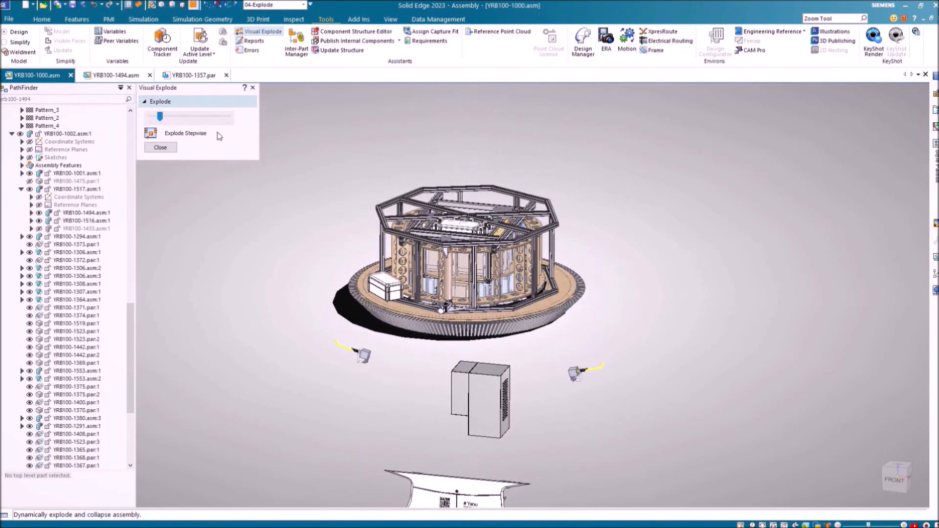
left_click_drag(161, 116, 205, 125)
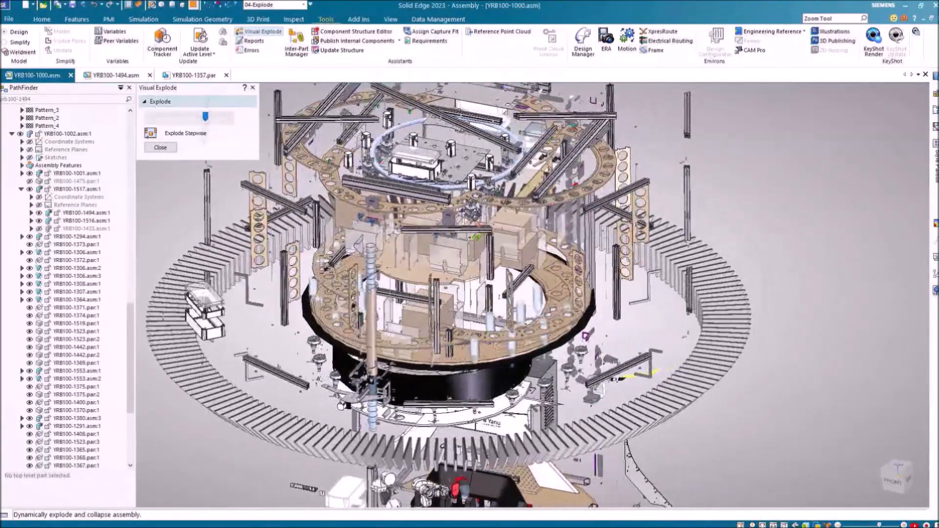
Drag the slider fully left to reassemble the parts and close Visual Explode
left_click(206, 117)
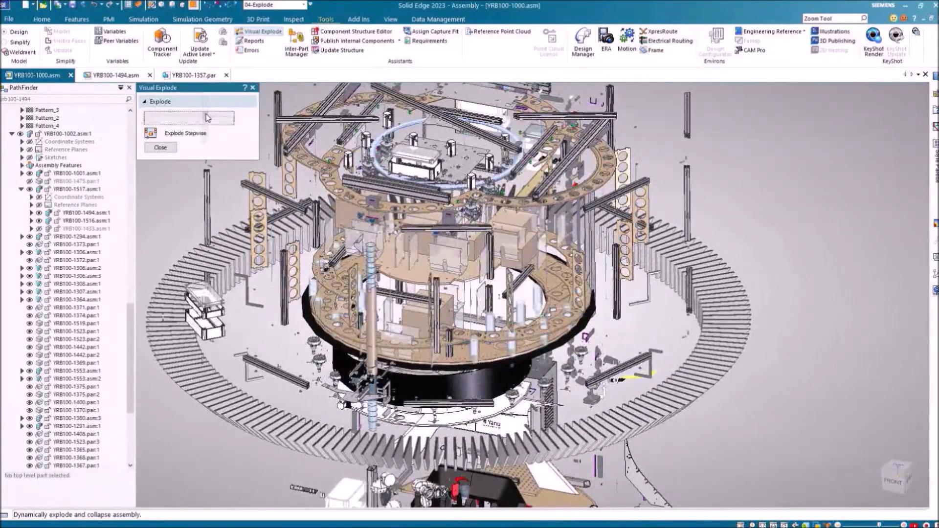
left_click_drag(204, 114, 200, 115)
left_click_drag(195, 115, 159, 114)
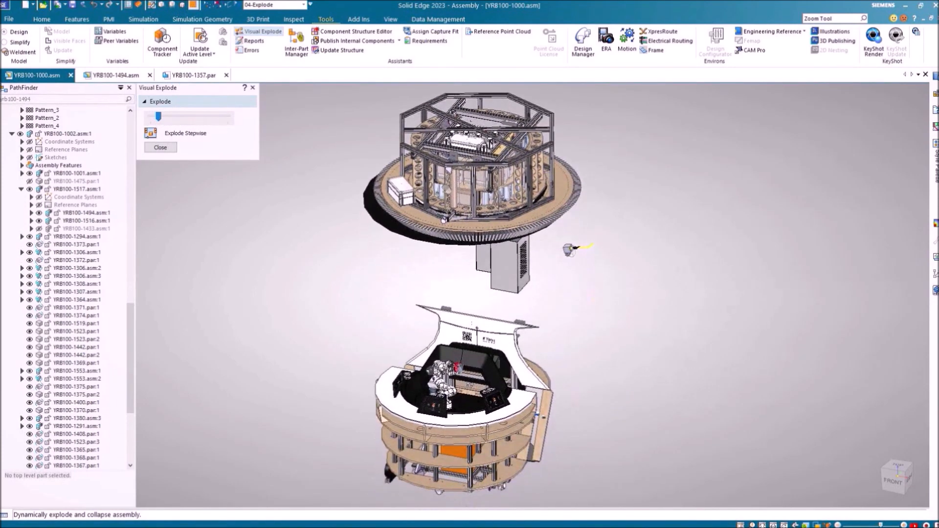
left_click_drag(160, 118, 151, 118)
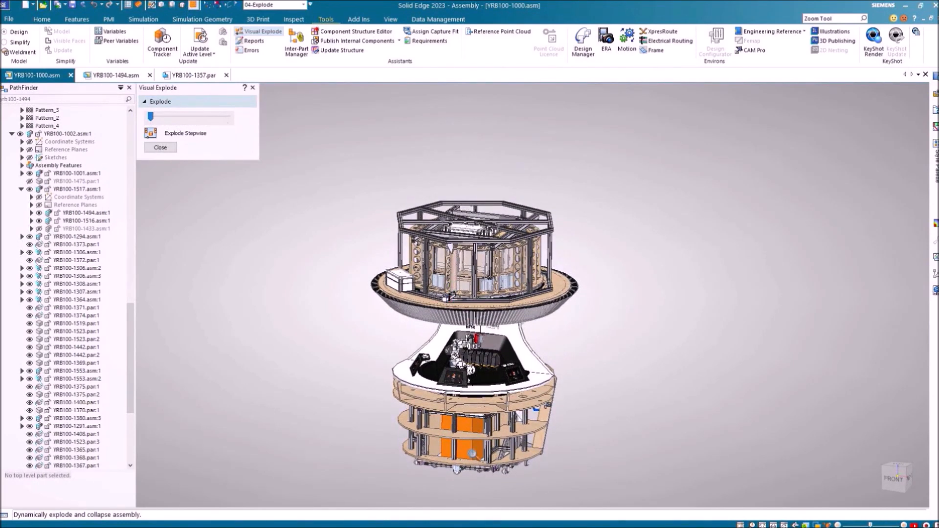
scroll(477, 467, "up", 3)
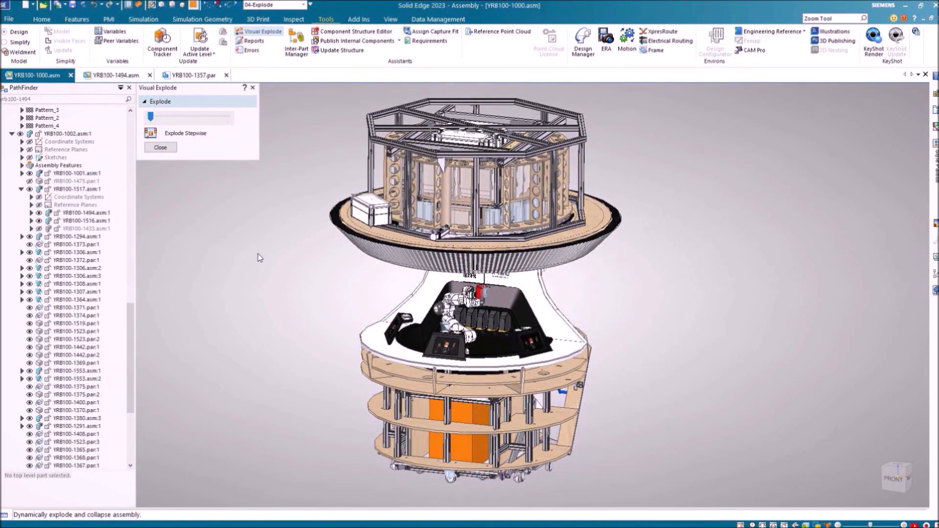
left_click(166, 149)
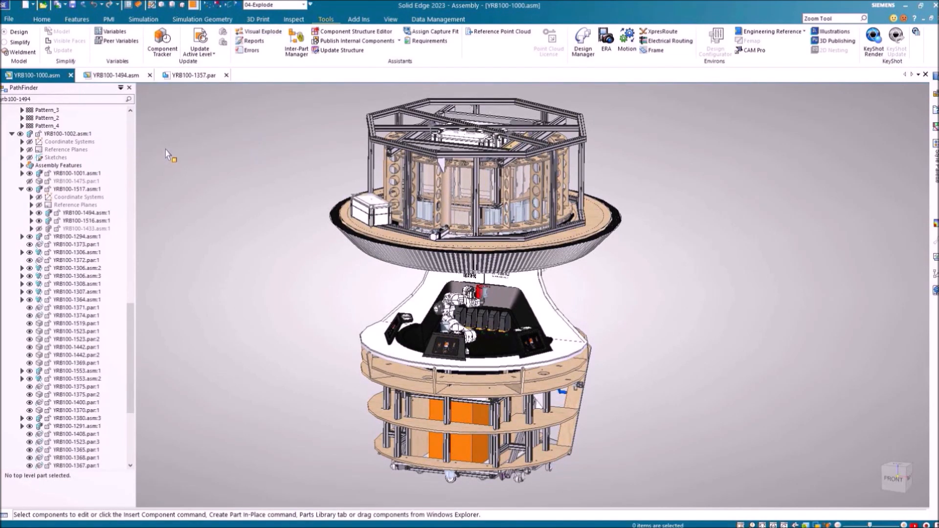
Switch back to the 01-All Parts configuration and zoom in on the red-housed model
left_click(182, 5)
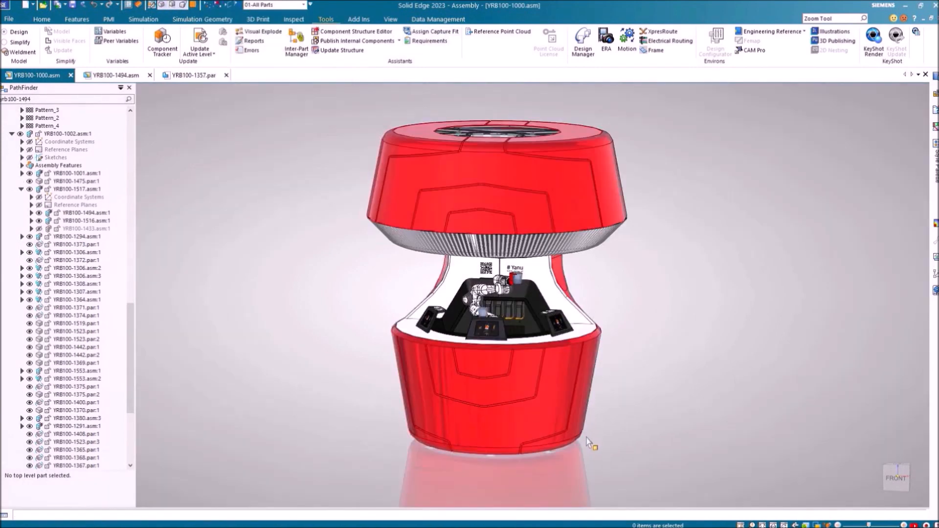
scroll(601, 453, "up", 3)
scroll(600, 460, "up", 1)
middle_click_drag(599, 460, 601, 475, "shift")
scroll(601, 476, "up", 2)
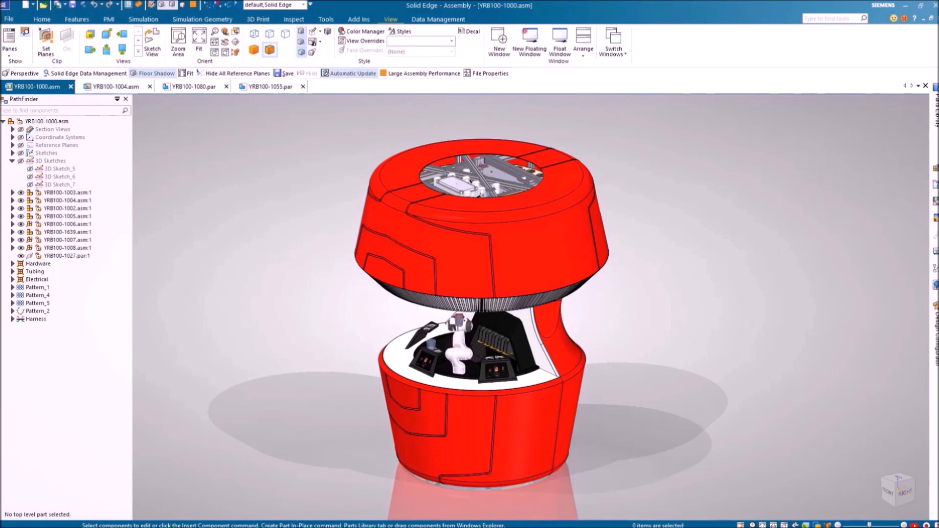
Open subassembly YRB100-1004.asm, then open its top plate YRB100-1080.par on its own
left_click(66, 200)
left_click(95, 180)
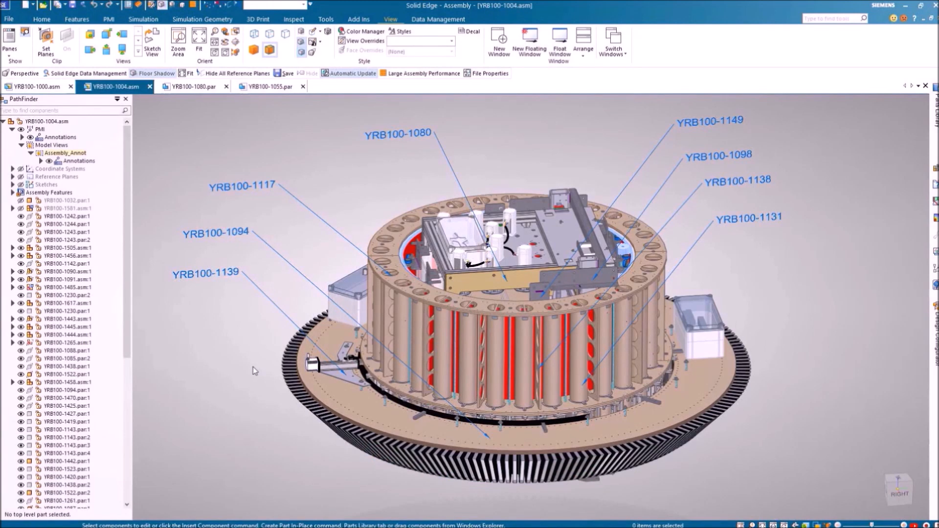
left_click(519, 283)
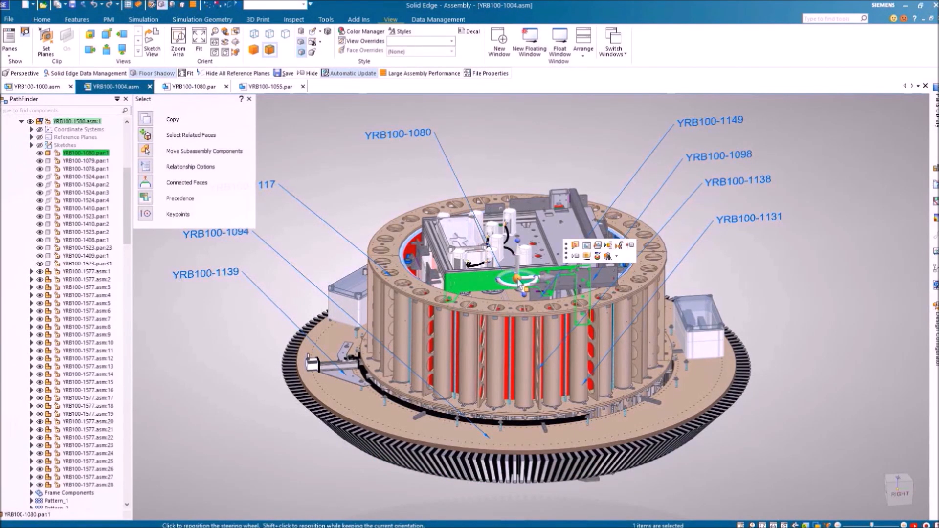
left_click(597, 245)
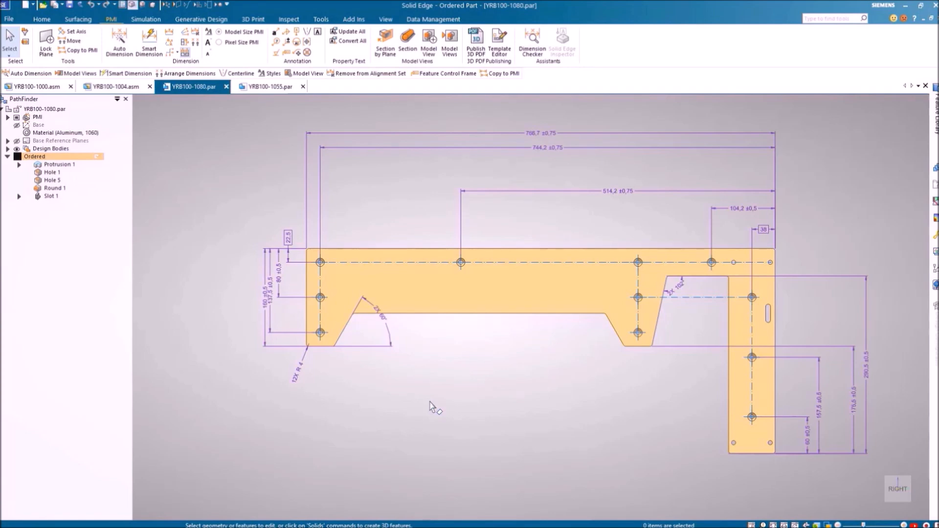
Arrange the bracket's dimensions closer to the part, leaving out the two angular dimensions
left_click(195, 42)
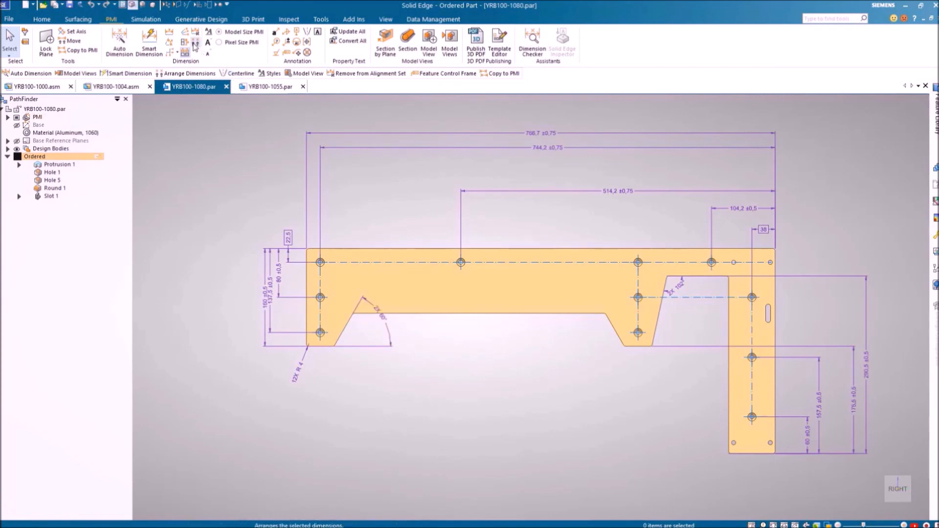
mouse_move(888, 462)
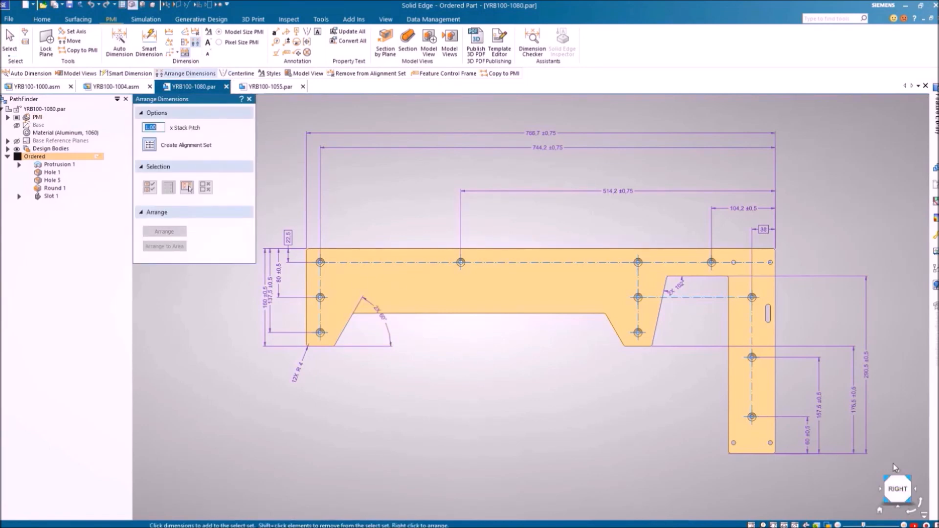
left_click_drag(890, 465, 301, 116)
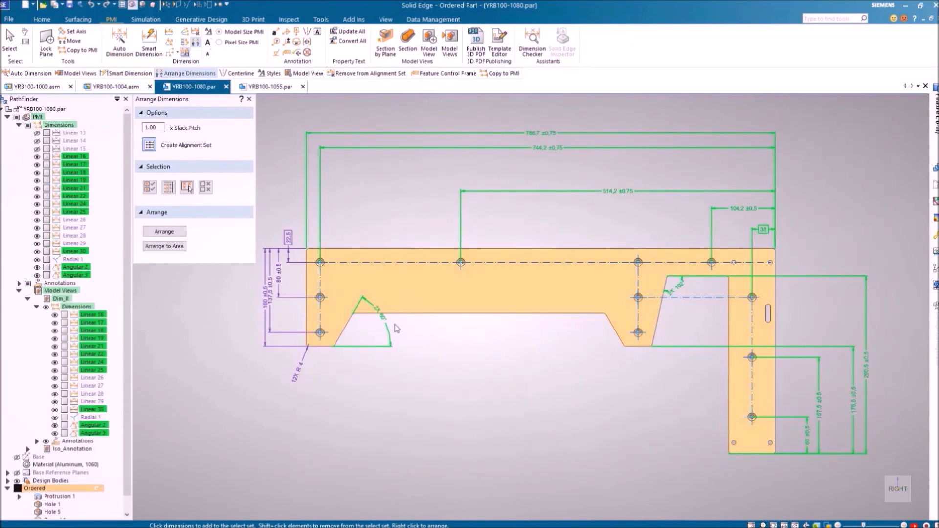
left_click(378, 313, "shift")
left_click(679, 285, "shift")
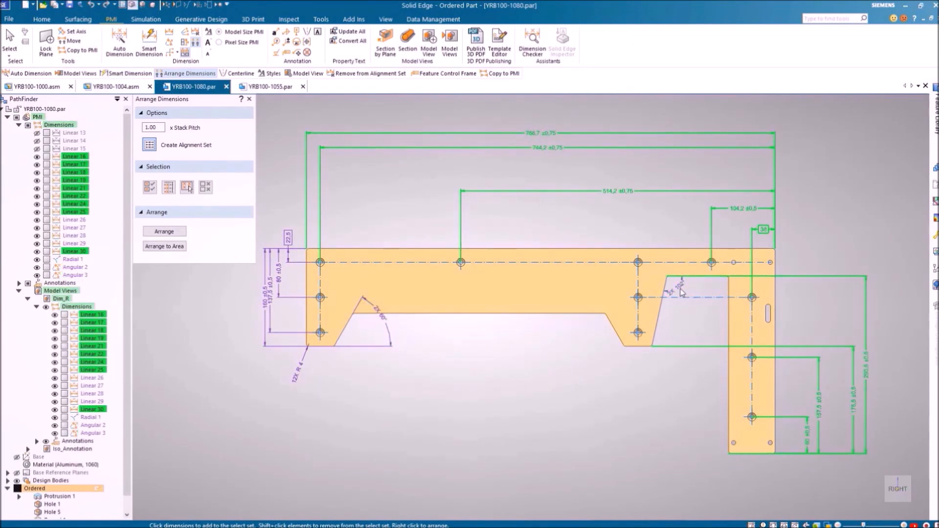
right_click(571, 383)
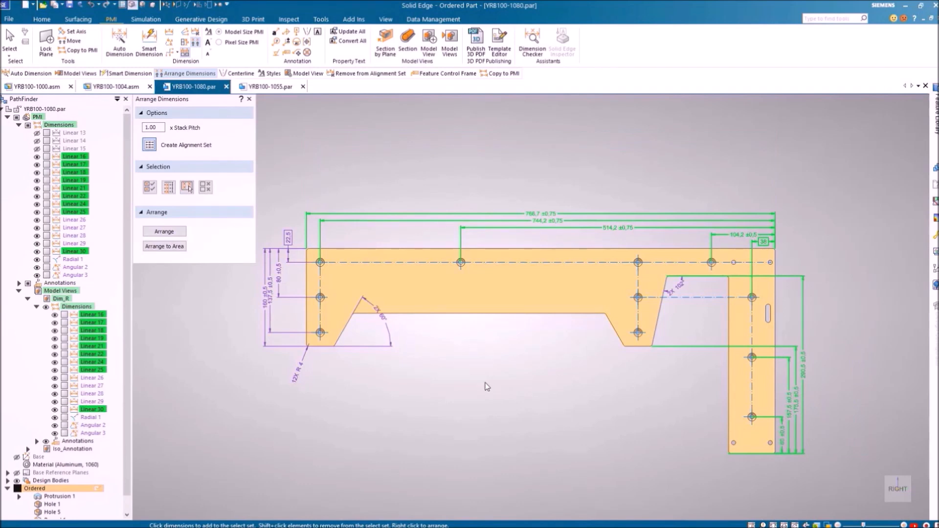
left_click(206, 188)
Set stack spacing to 1.5 and arrange the left-end dimensions within a drawn area
left_click_drag(161, 128, 130, 125)
type("1.5")
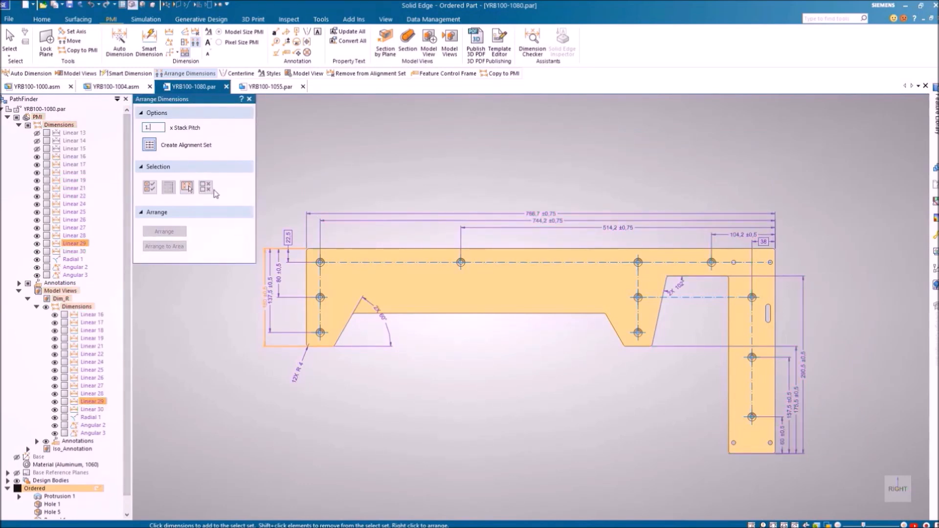
left_click_drag(413, 402, 248, 211)
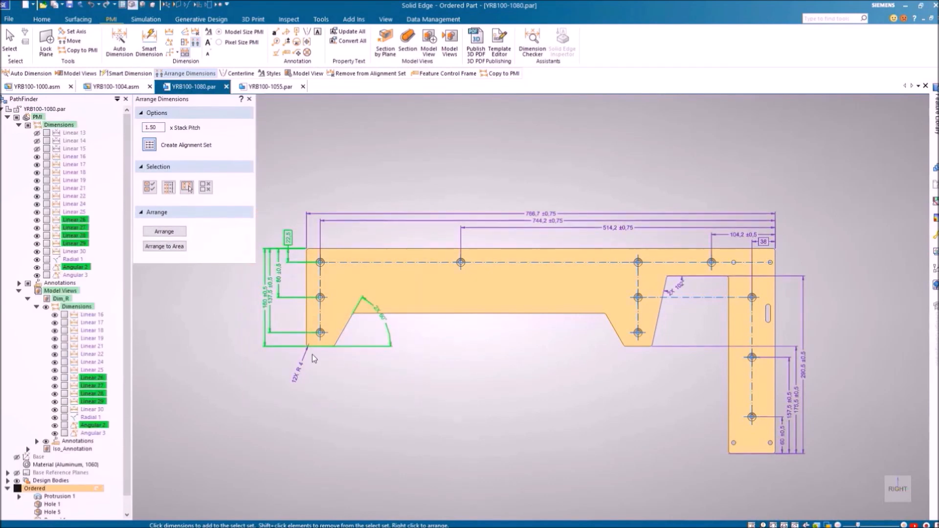
left_click(164, 246)
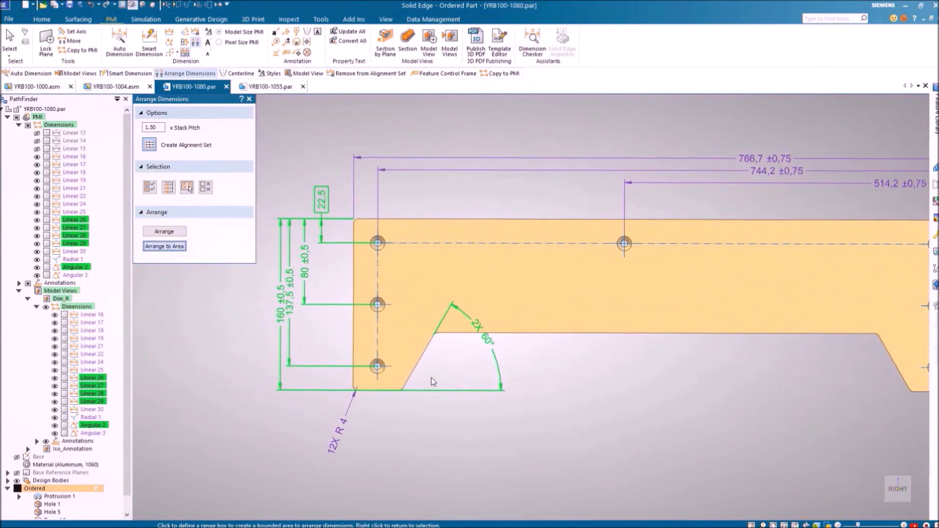
left_click_drag(429, 379, 329, 206)
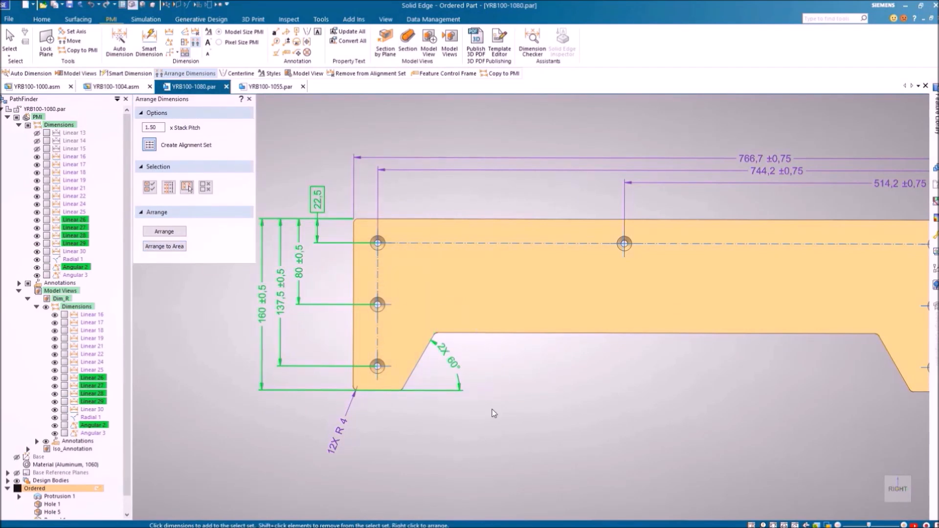
key("Escape")
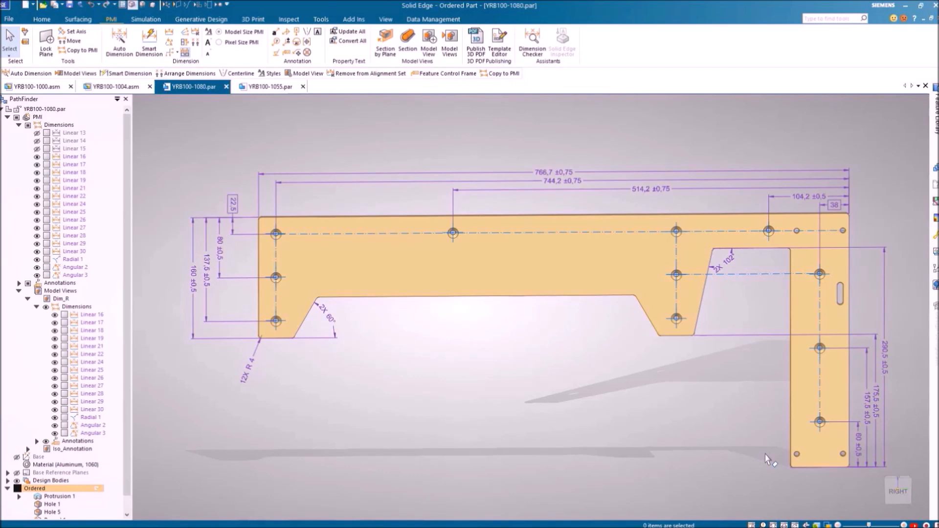
Start Auto Dimension and pick the large flat, thin side and bottom faces as datums
left_click(119, 42)
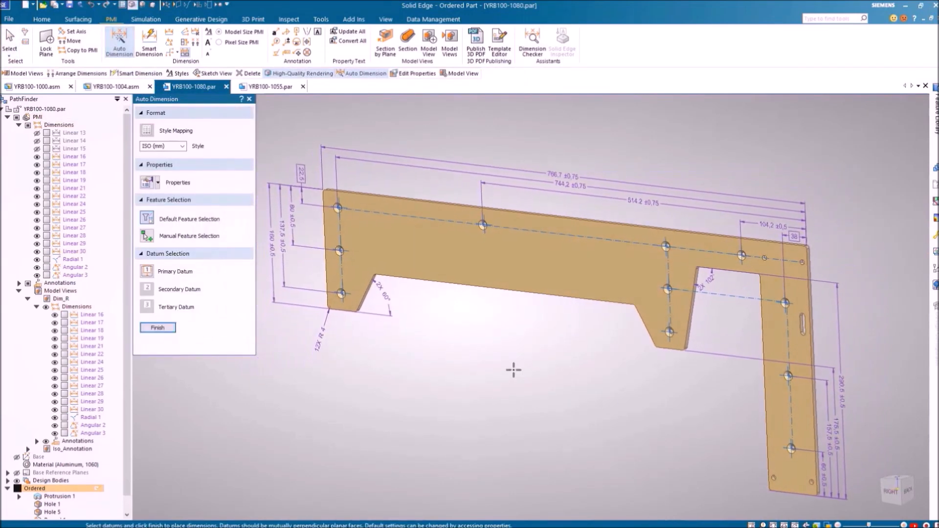
left_click(158, 183)
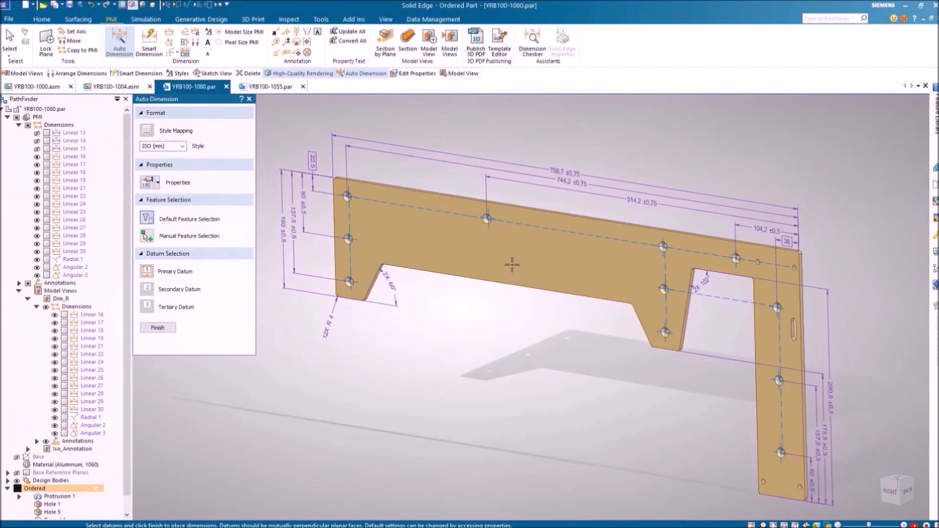
left_click(521, 280)
scroll(620, 398, "up", 5)
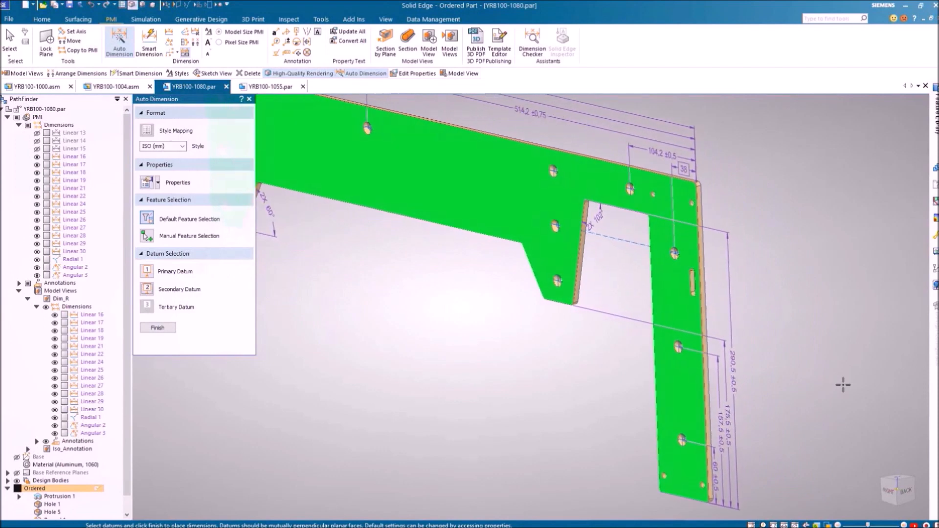
left_click(699, 292)
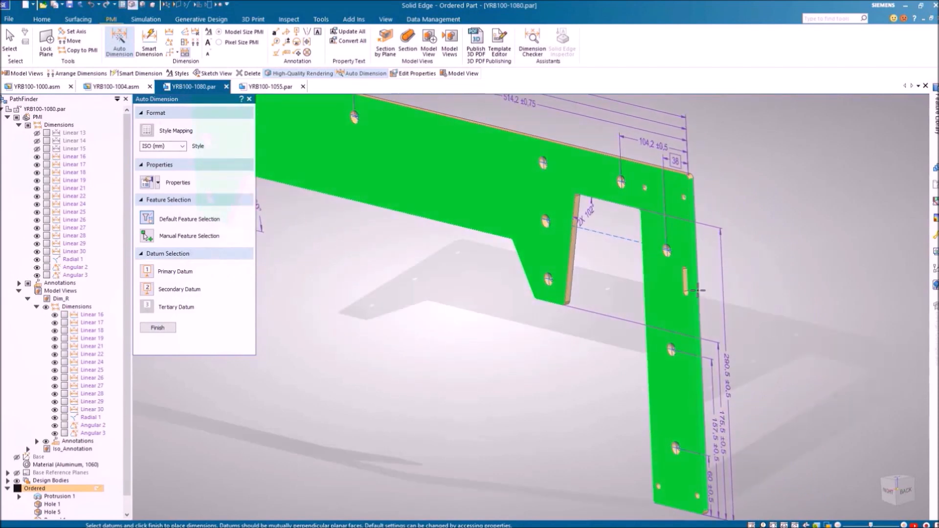
middle_click_drag(830, 318, 746, 414)
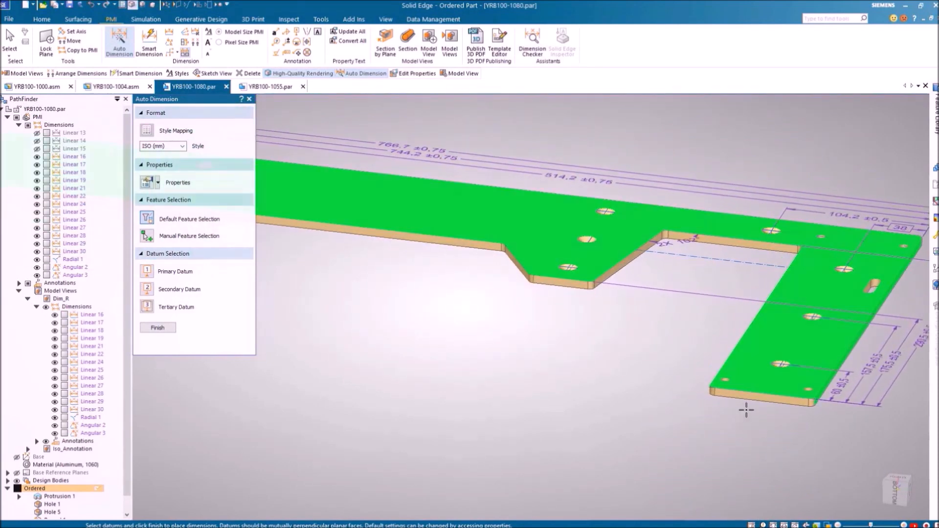
left_click(745, 397)
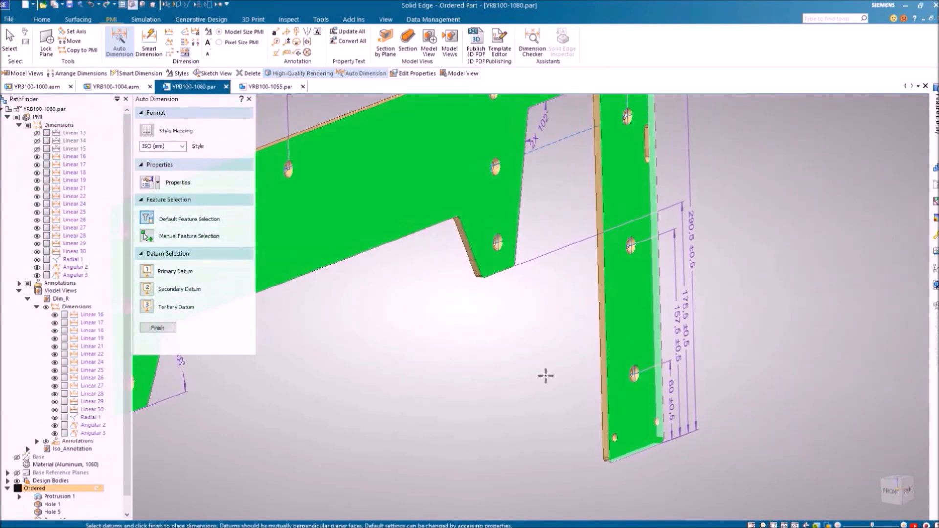
Manually choose two holes and generate their automatic dimensions
left_click(147, 235)
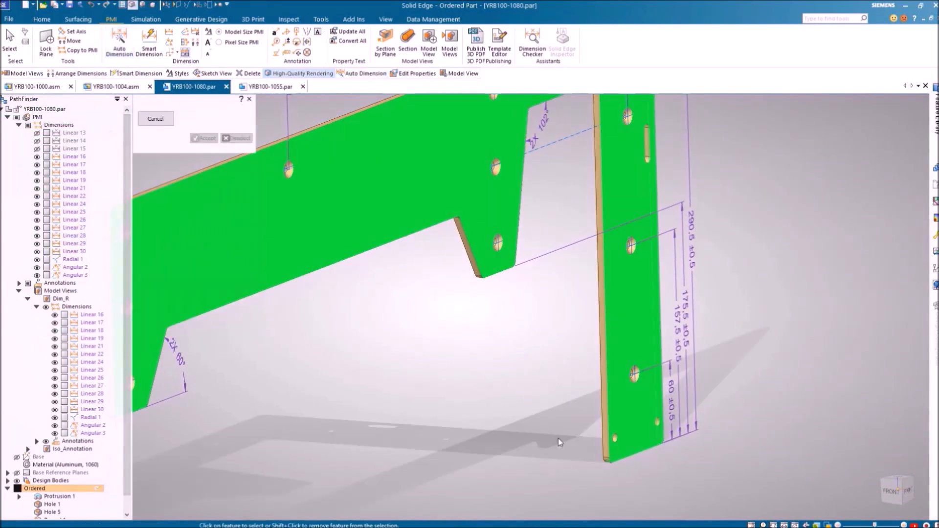
left_click(614, 438)
left_click(497, 243)
right_click(411, 321)
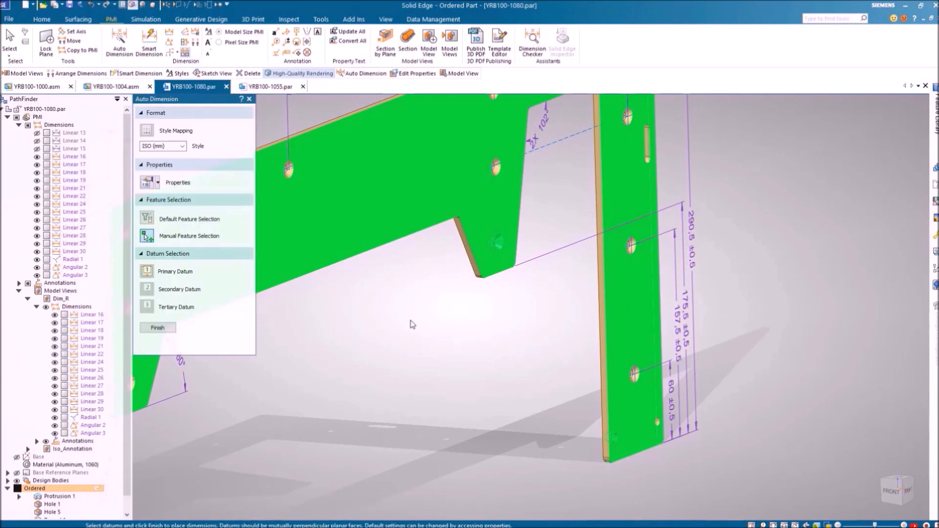
left_click(158, 328)
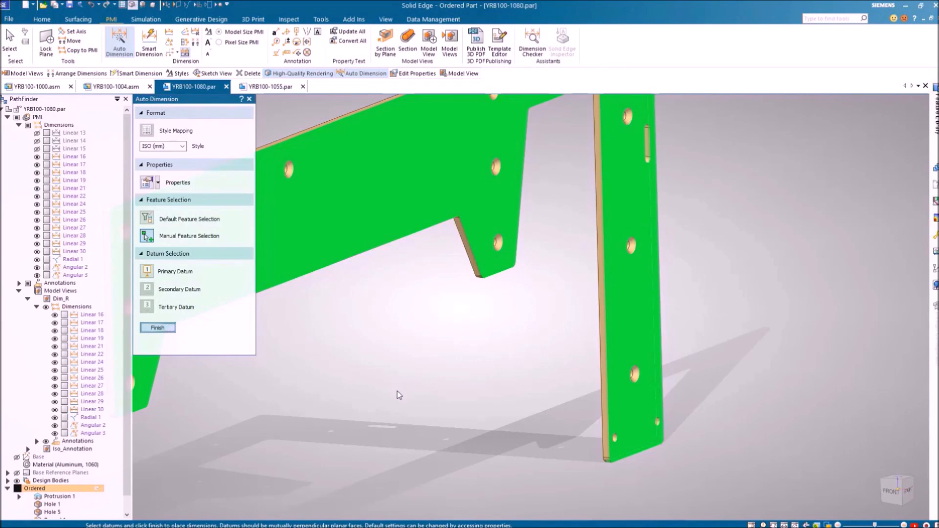
Turn to the Right view and move the 11 X Ø6,4 countersink callout beside its hole
left_click(907, 490)
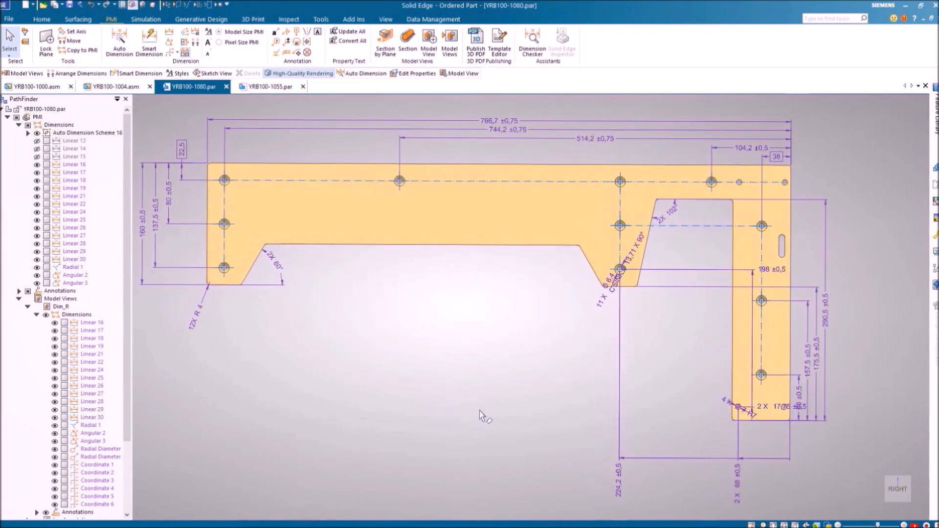
left_click(629, 266)
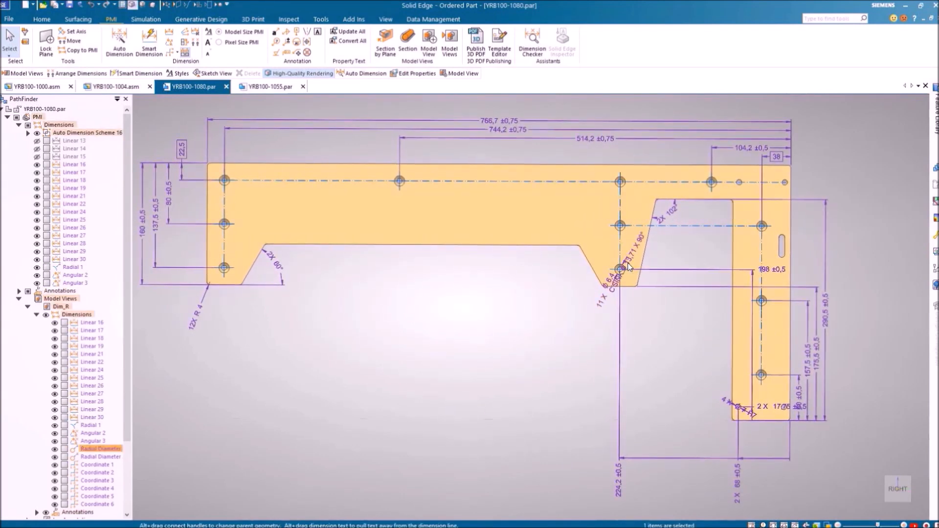
left_click(629, 266)
left_click_drag(594, 277, 575, 277)
left_click(574, 356)
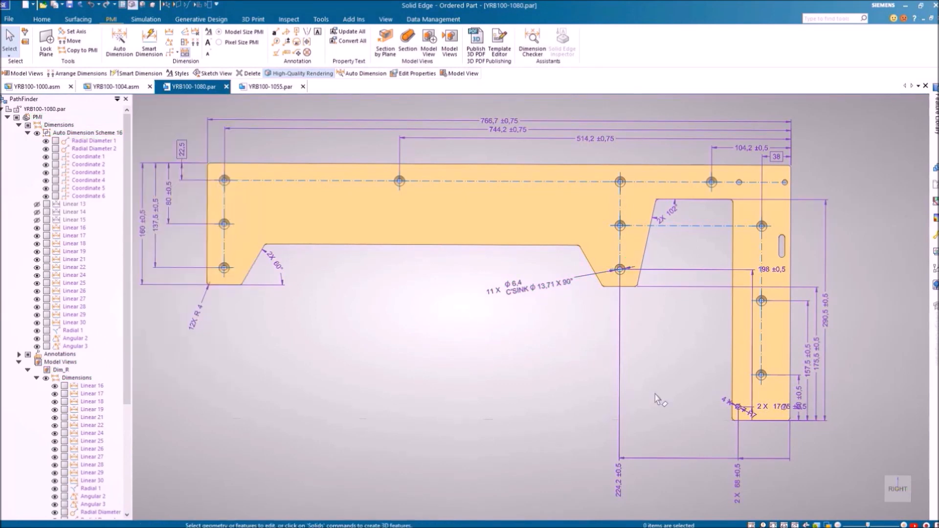
left_click(779, 407)
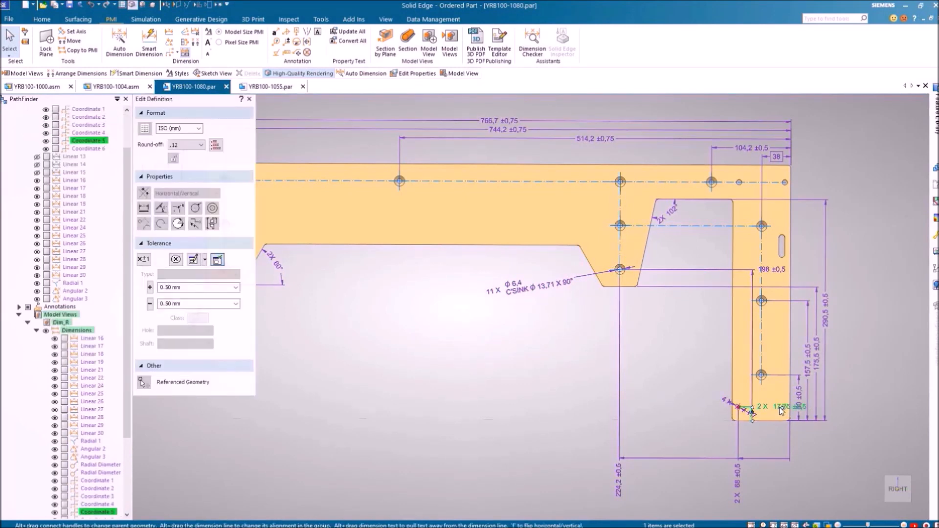
Move the 2 X 17,75 ±0,5 text left past its extension line and slide the 4 X Ø7 H7 callout up its leader
left_click_drag(781, 411, 686, 409)
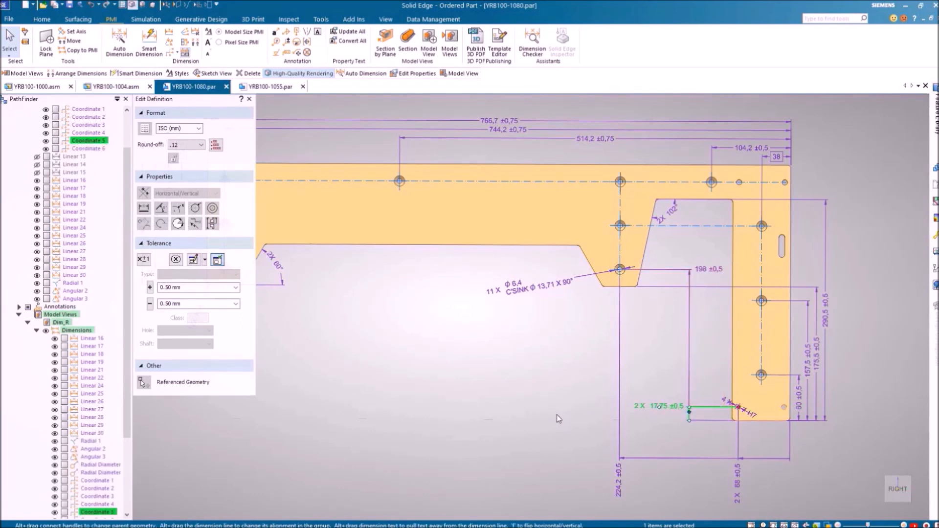
left_click(746, 412)
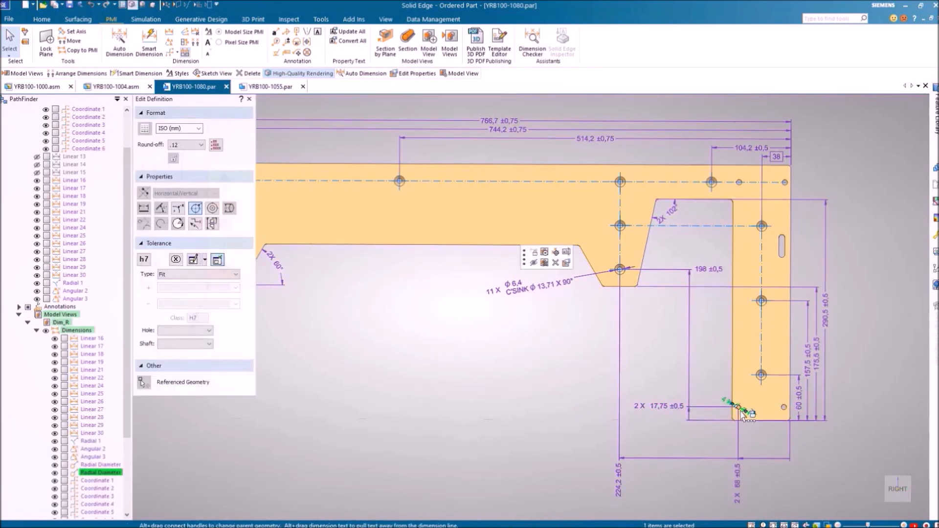
left_click_drag(743, 410, 722, 387)
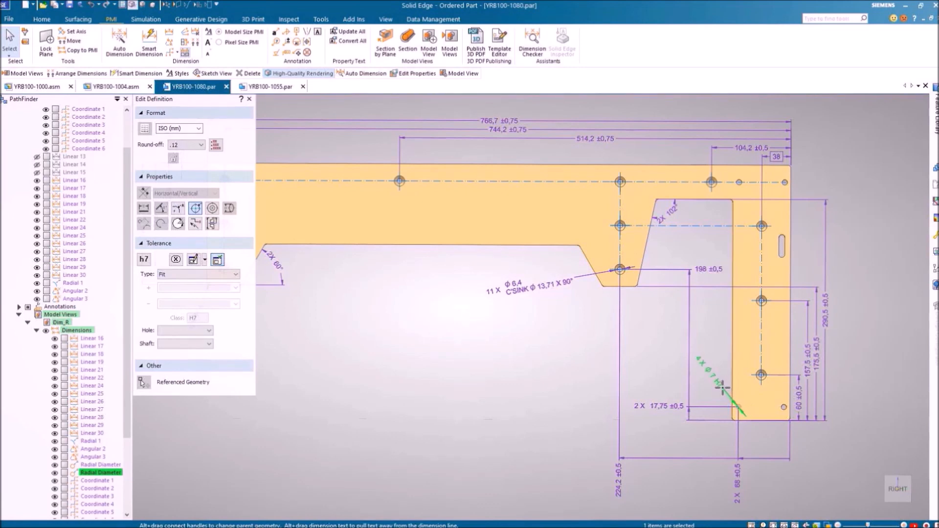
left_click(502, 408)
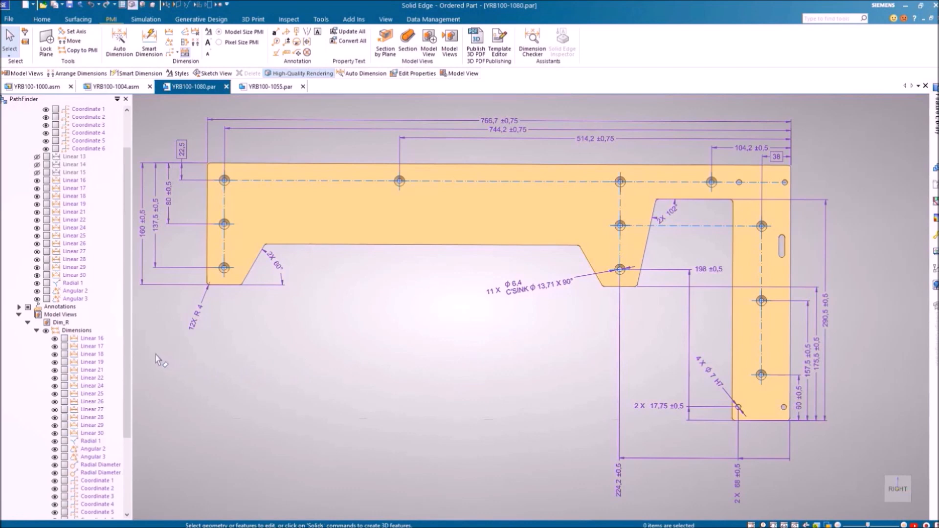
scroll(129, 347, "up", 2)
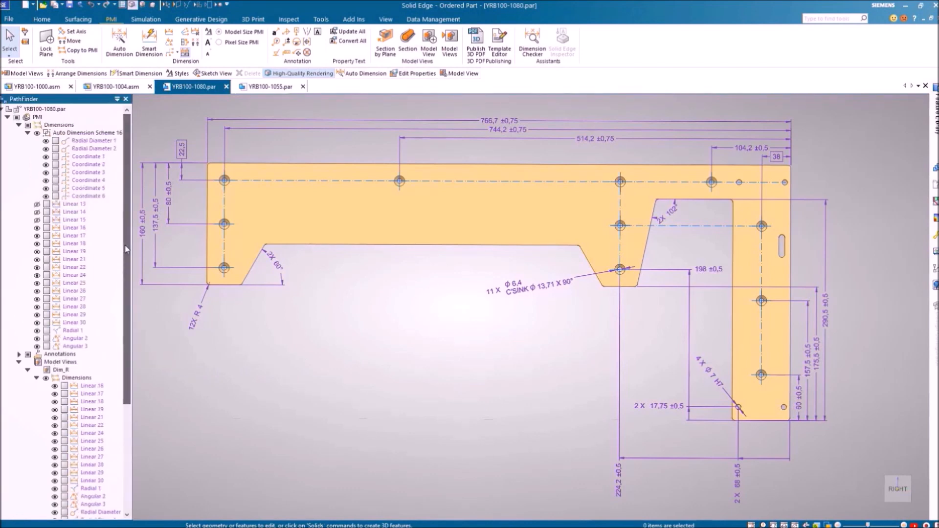
Activate the Iso_Annotation model view, hide all PMI annotations, and turn the bracket to the front view
left_click(8, 118)
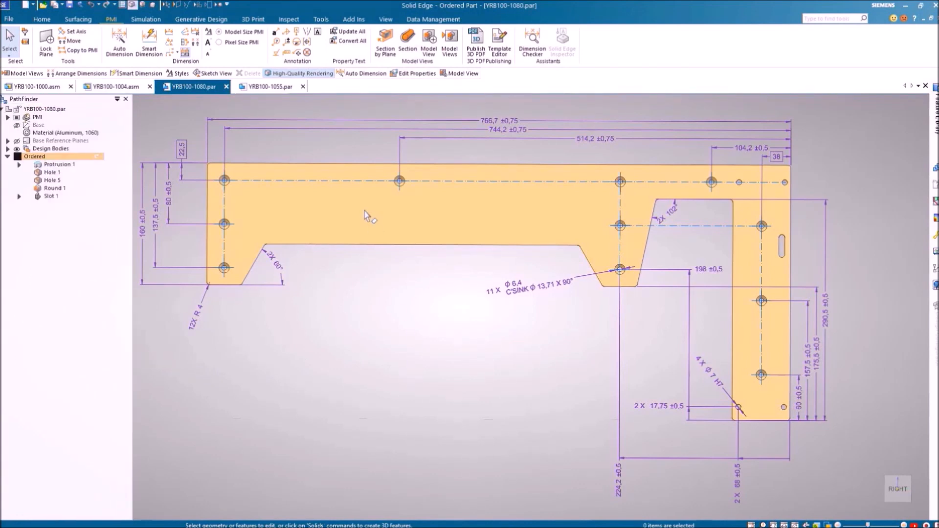
left_click(450, 43)
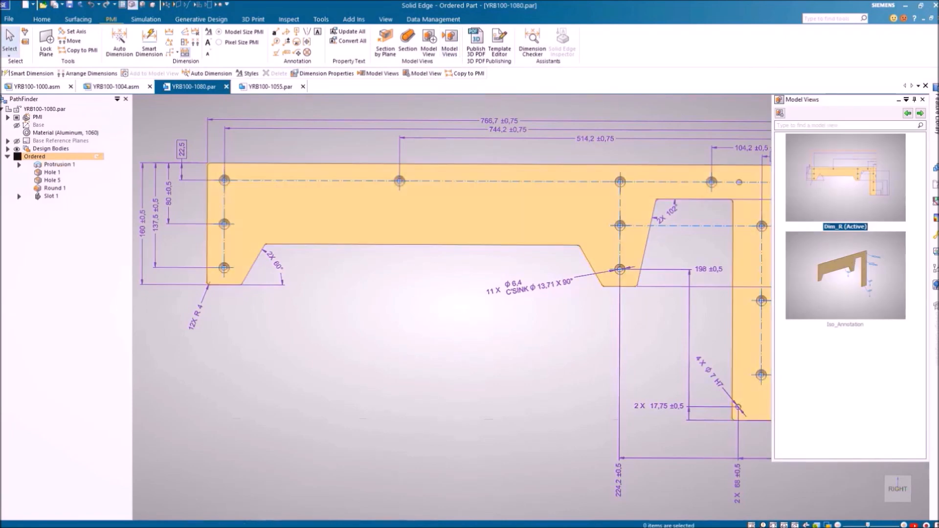
double_click(872, 267)
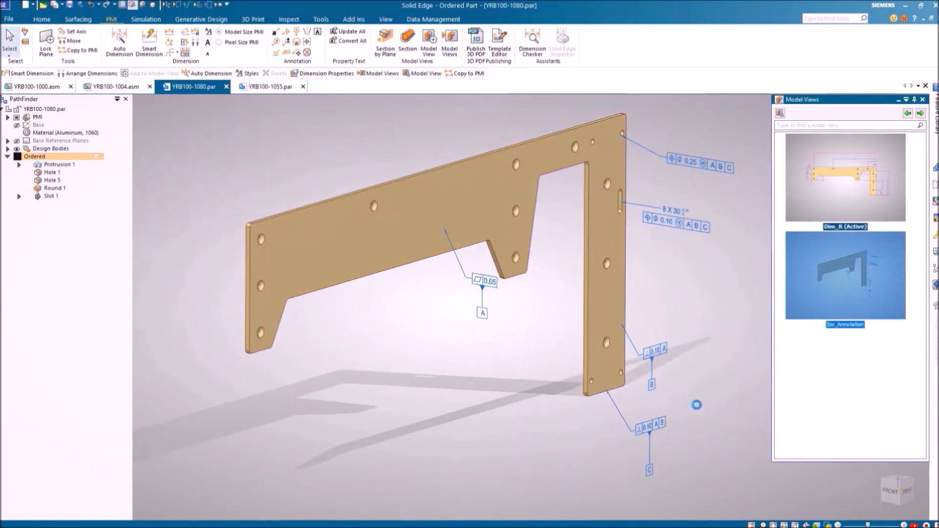
left_click(907, 113)
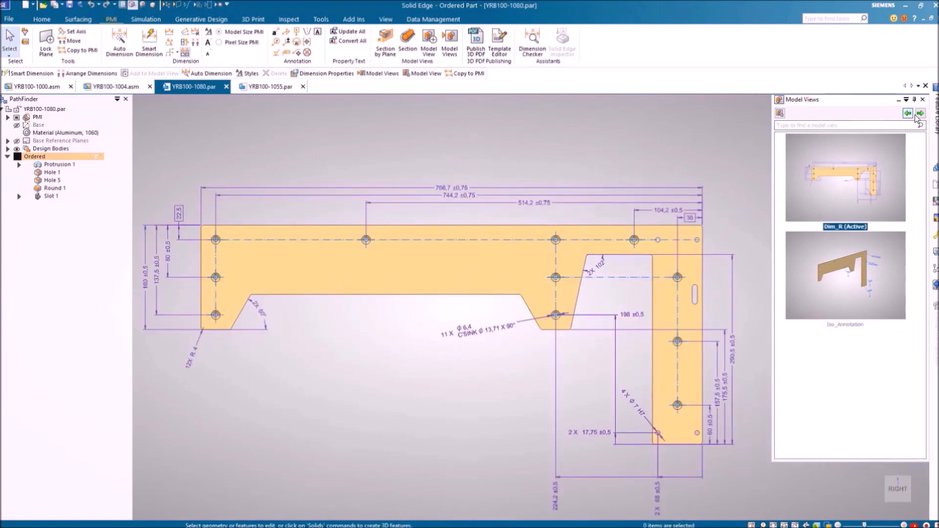
left_click(920, 114)
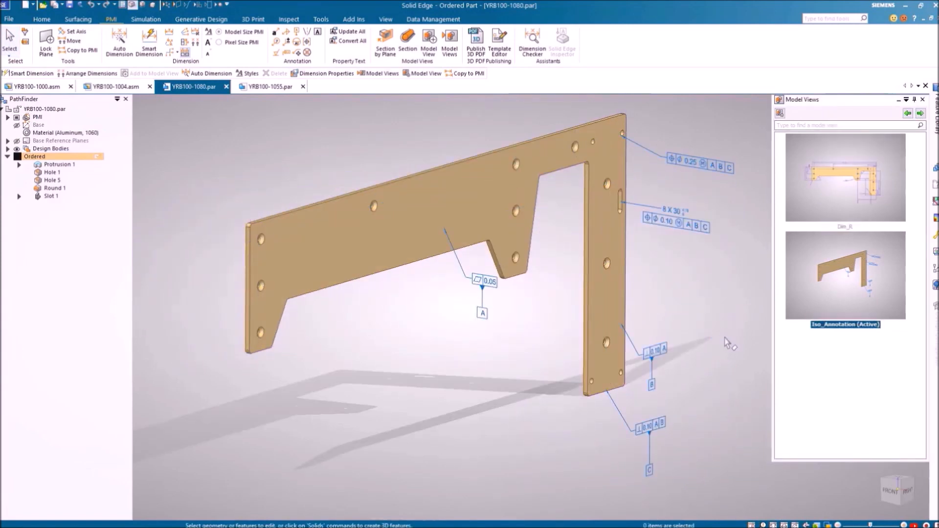
left_click(17, 118)
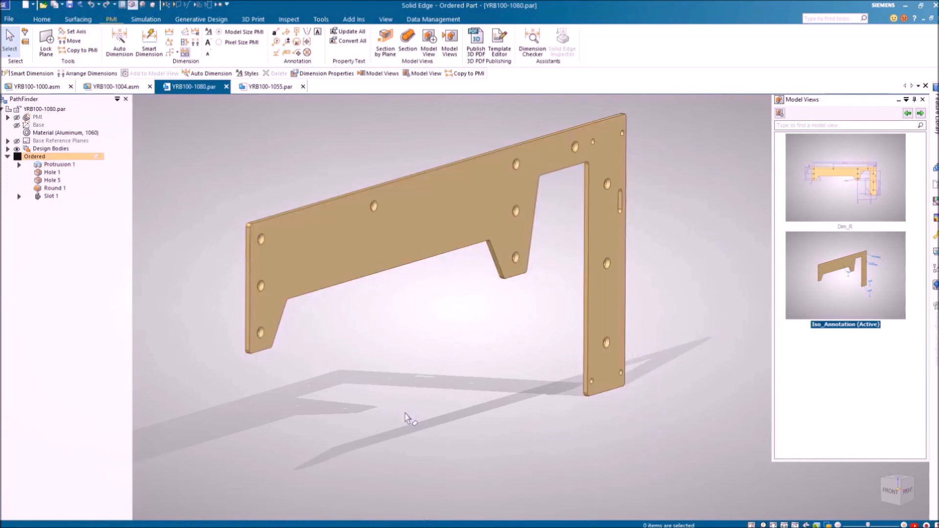
key("ctrl+f")
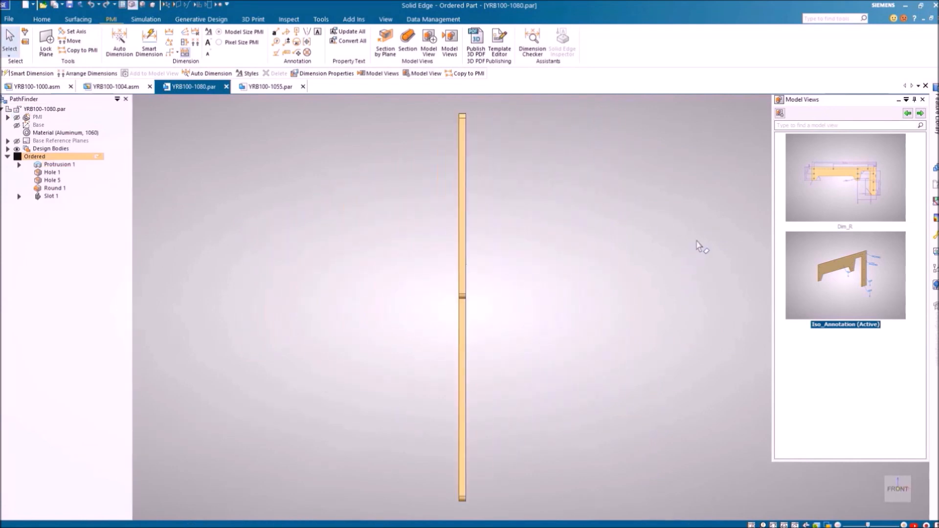
Save the current front orientation as a new model view named Dim_F
left_click(780, 114)
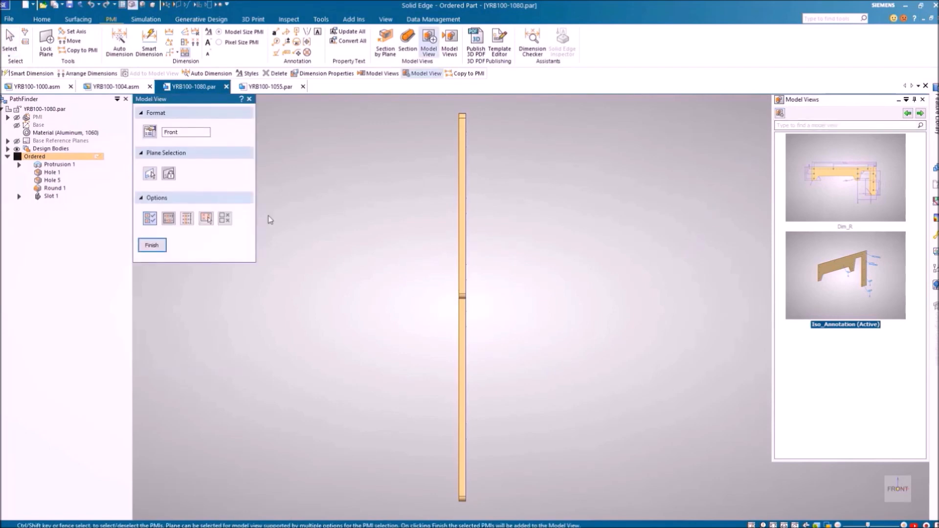
double_click(180, 133)
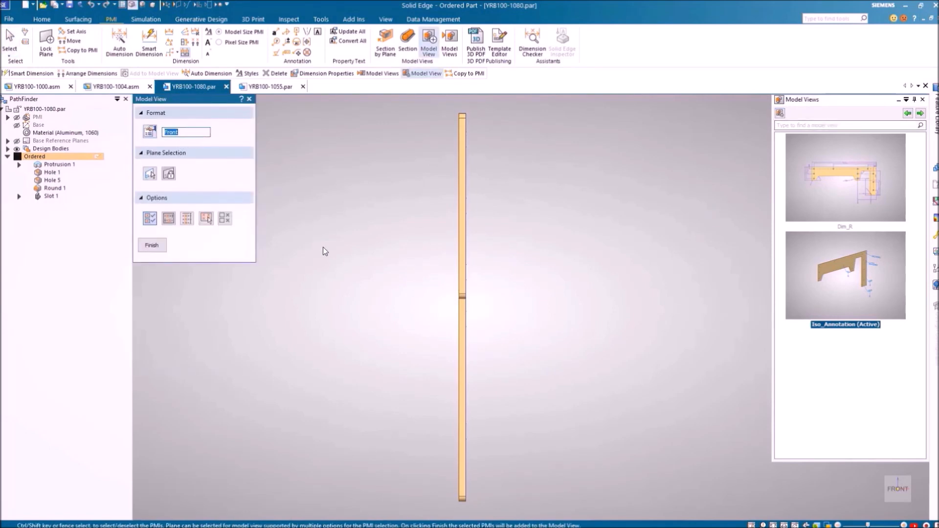
type("Dim")
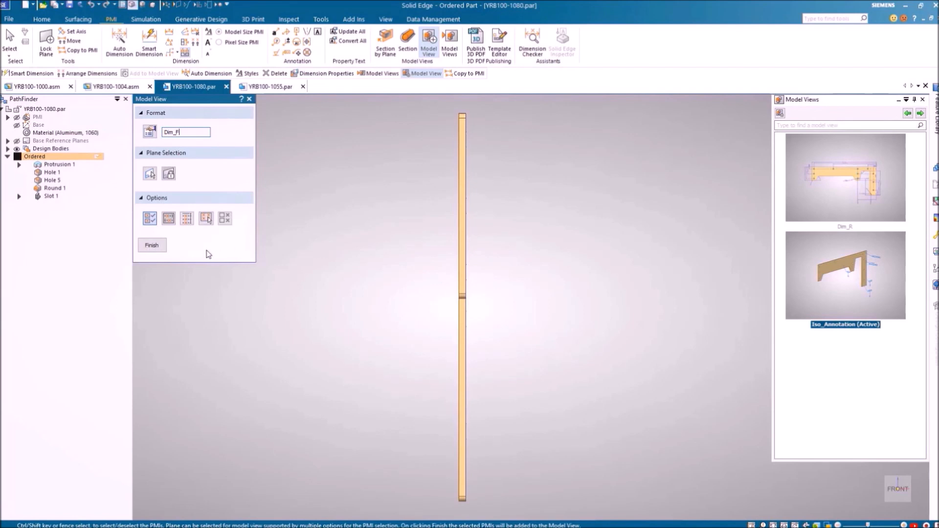
right_click(411, 337)
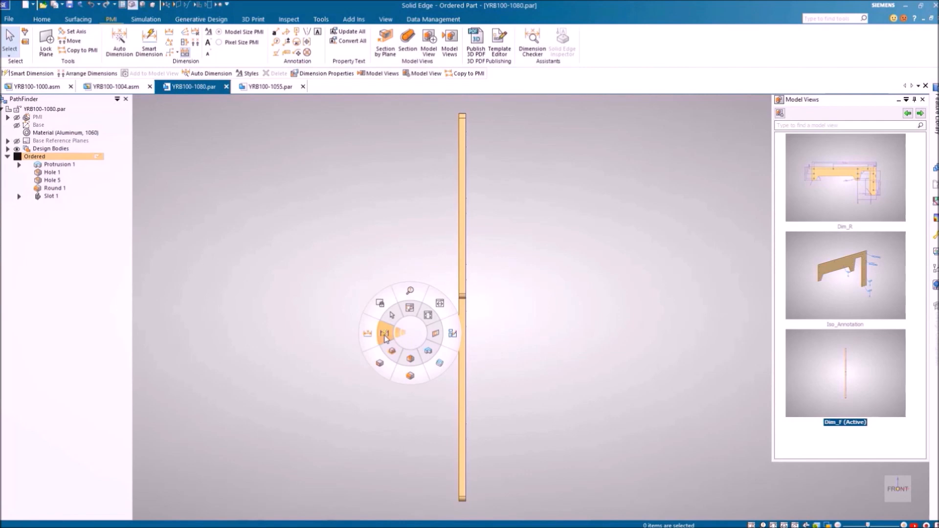
left_click(383, 332)
Dimension the plate's 335,5 length and 6 thickness in the front view
left_click(462, 500)
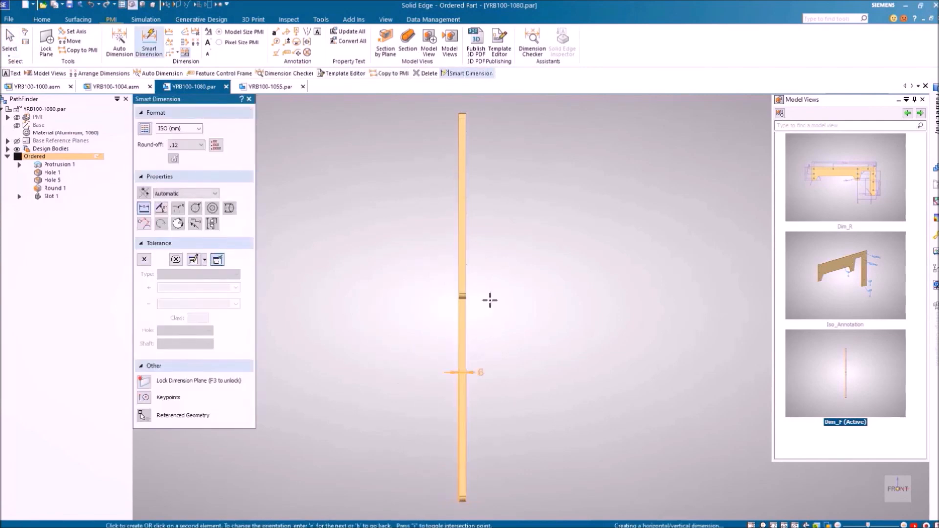
left_click(463, 114)
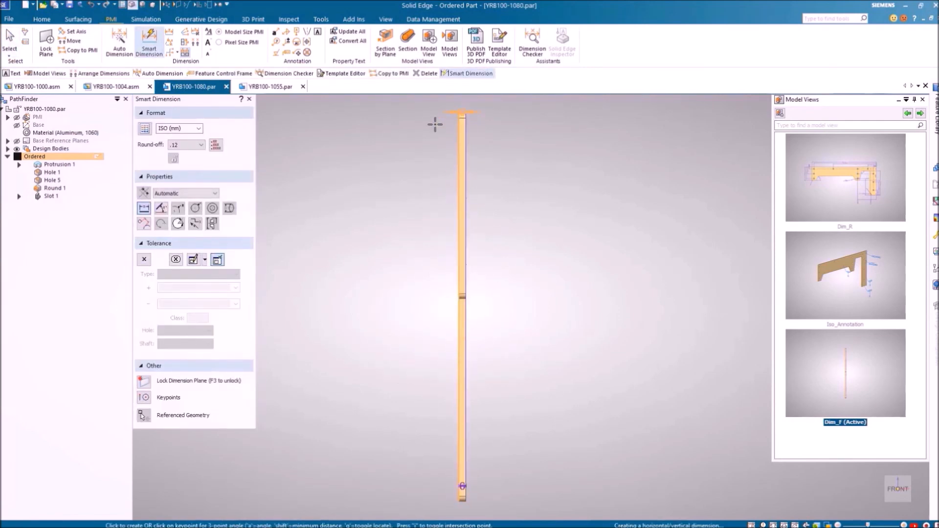
left_click(436, 130)
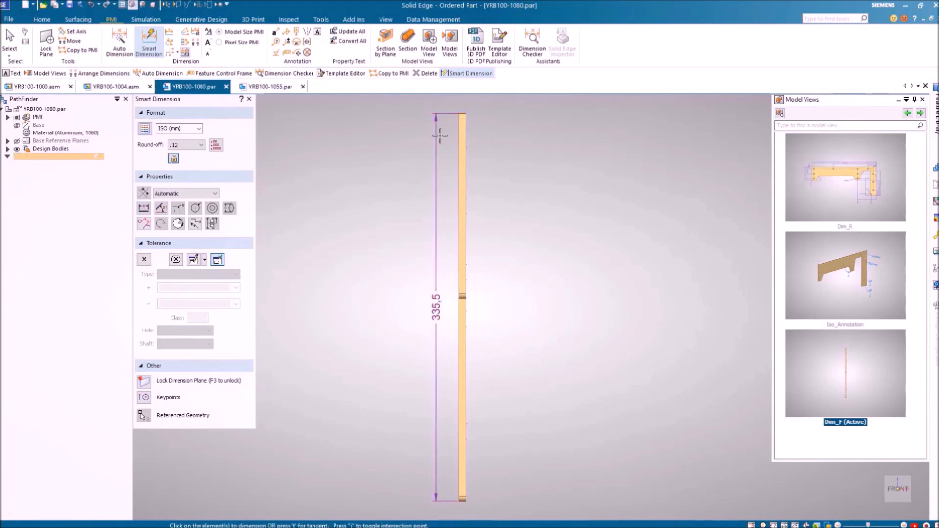
left_click(458, 177)
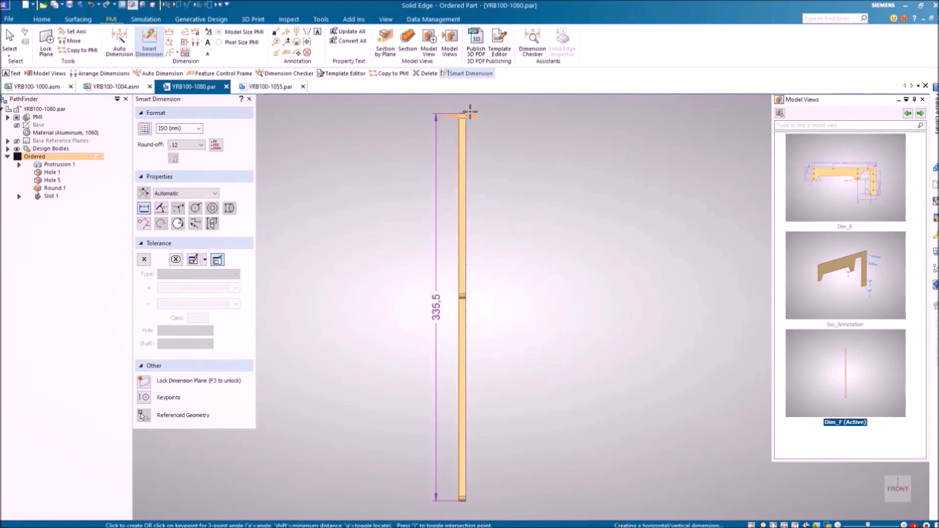
left_click(472, 102)
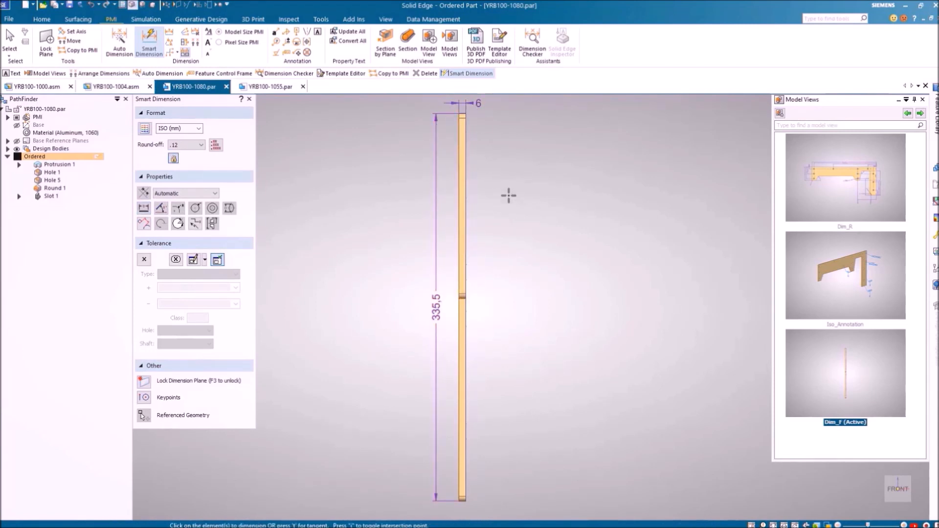
key("Escape")
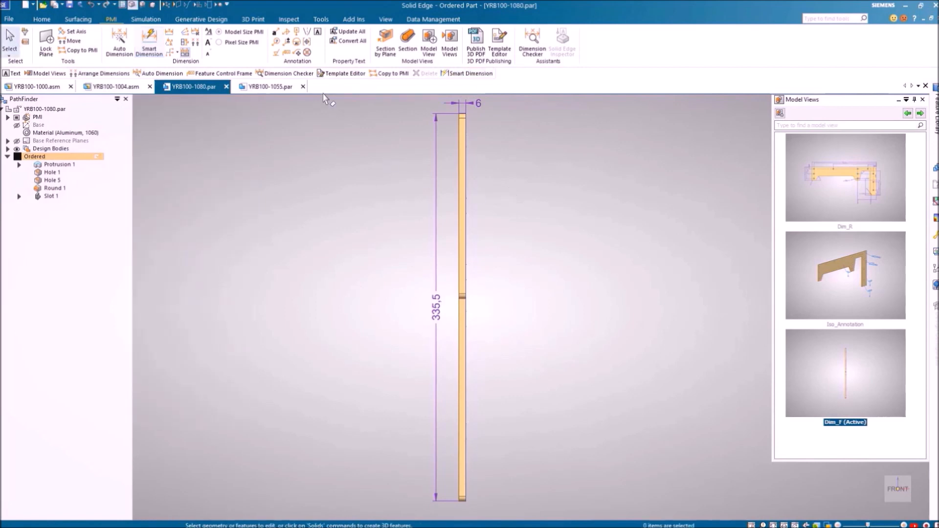
Attach a 0.05 flatness feature control frame to the plate's right edge
left_click(286, 53)
left_click(465, 236)
left_click(476, 204)
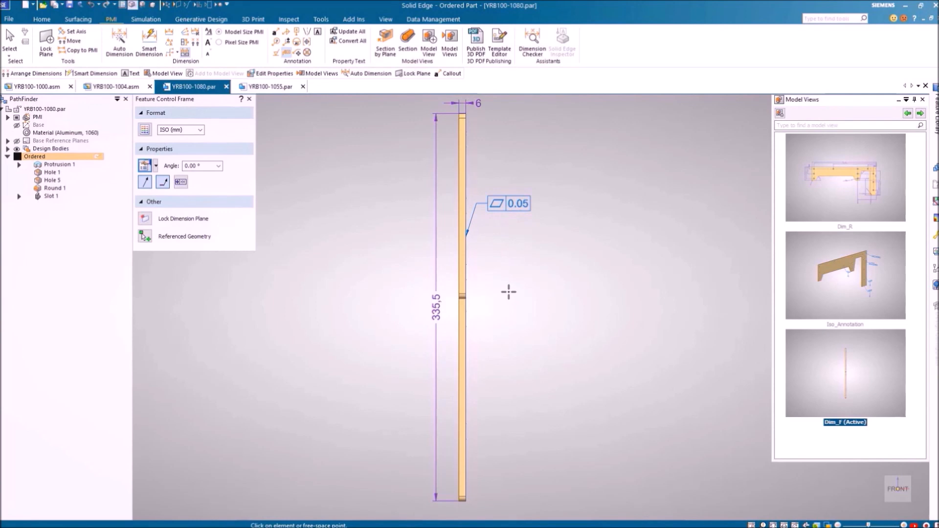
key("Escape")
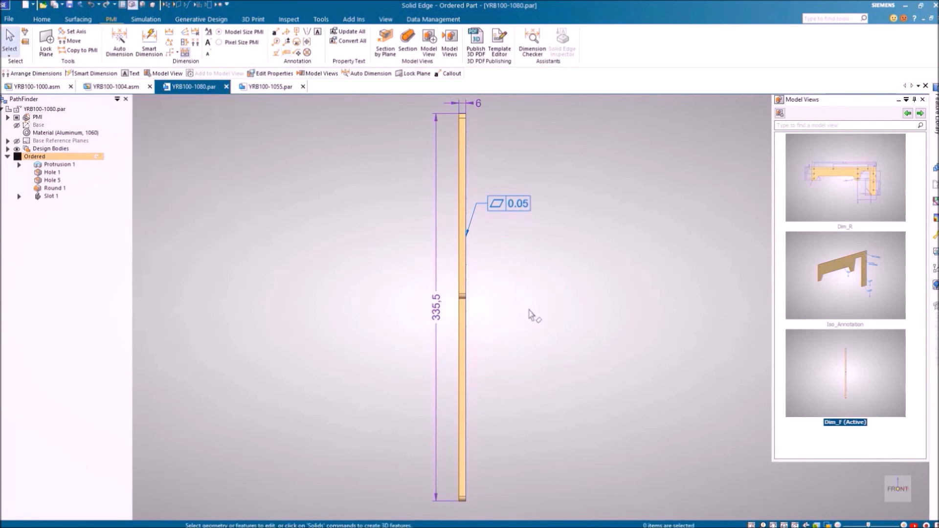
left_click(317, 32)
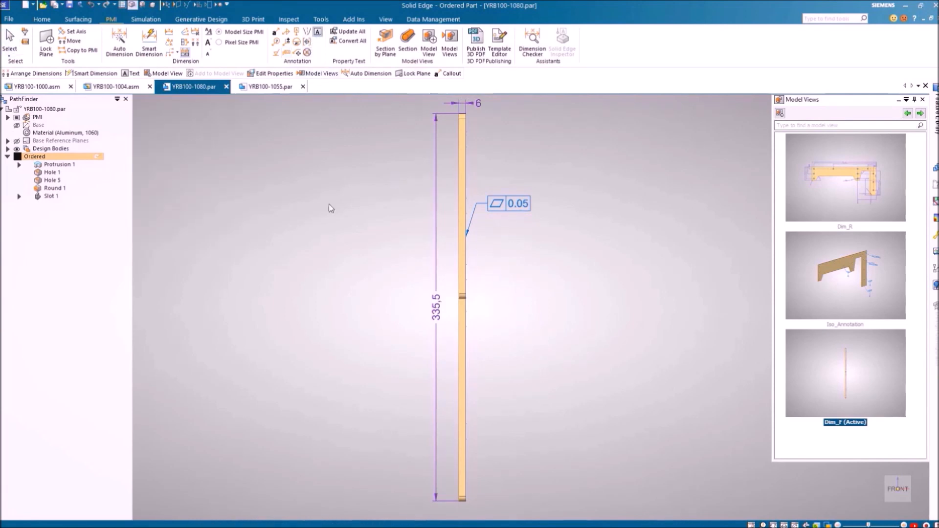
left_click(324, 235)
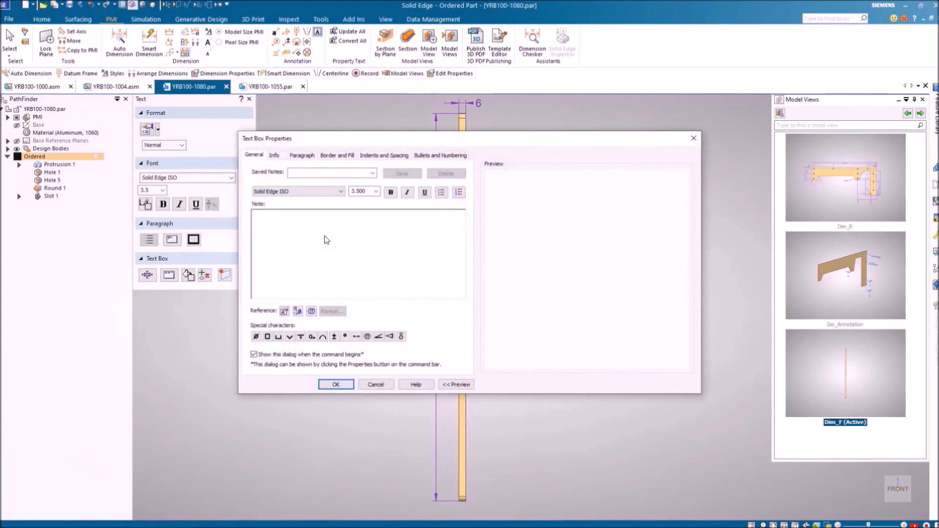
Place the saved MBD_Notes text right of the plate, with the Revision number property inserted
left_click(373, 173)
left_click(313, 182)
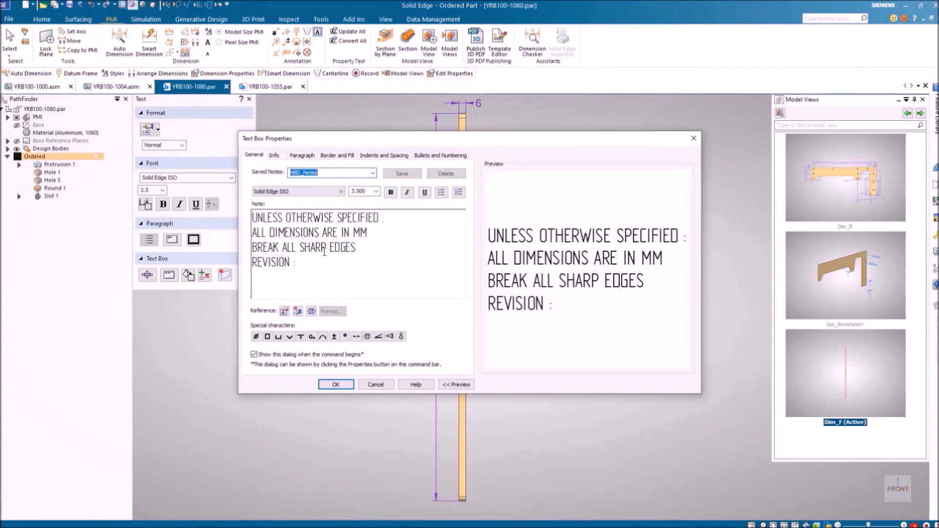
left_click(297, 311)
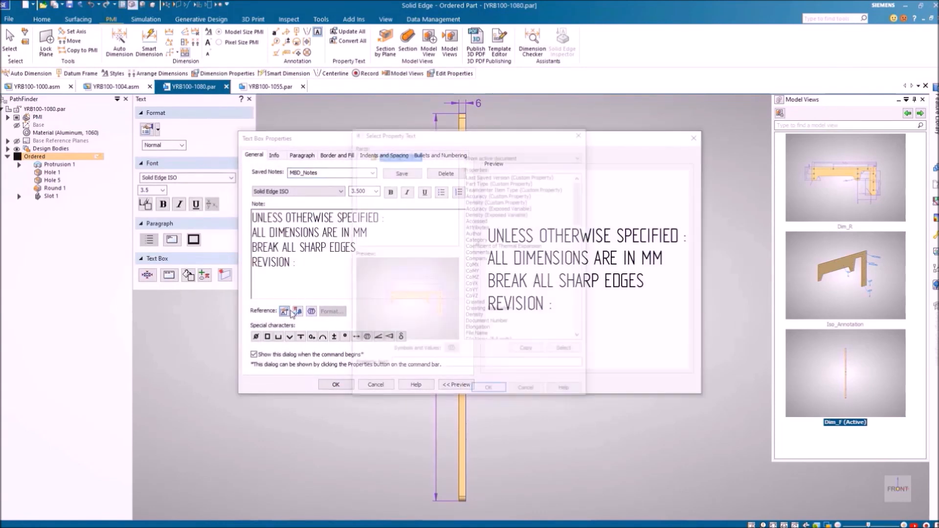
left_click_drag(573, 210, 575, 280)
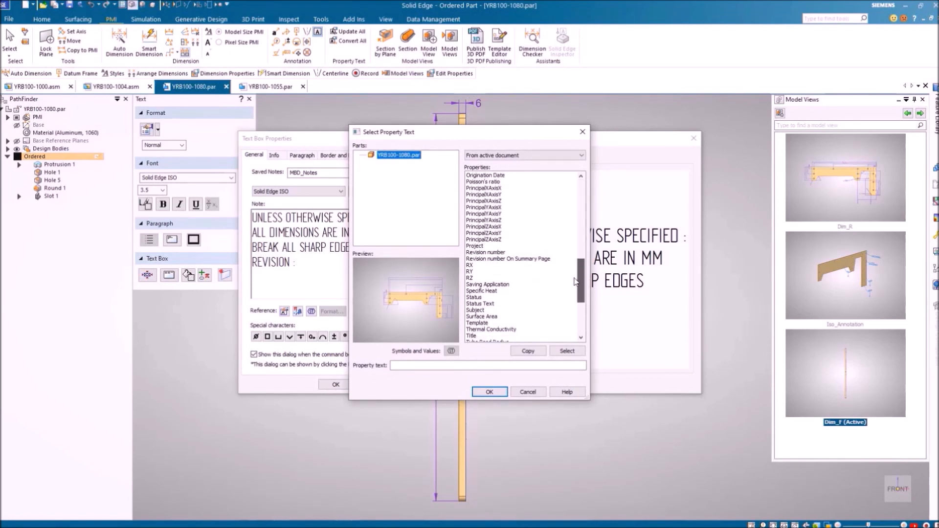
left_click(484, 252)
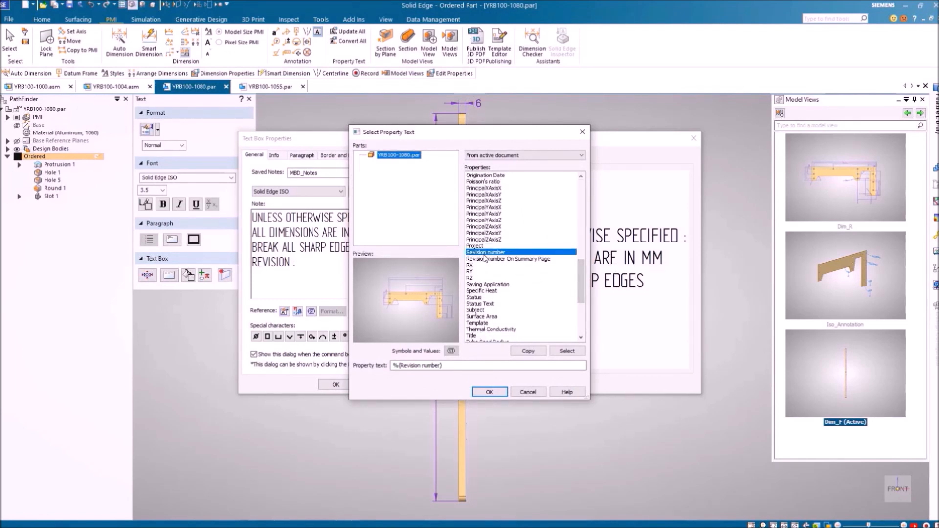
left_click(477, 393)
left_click(342, 386)
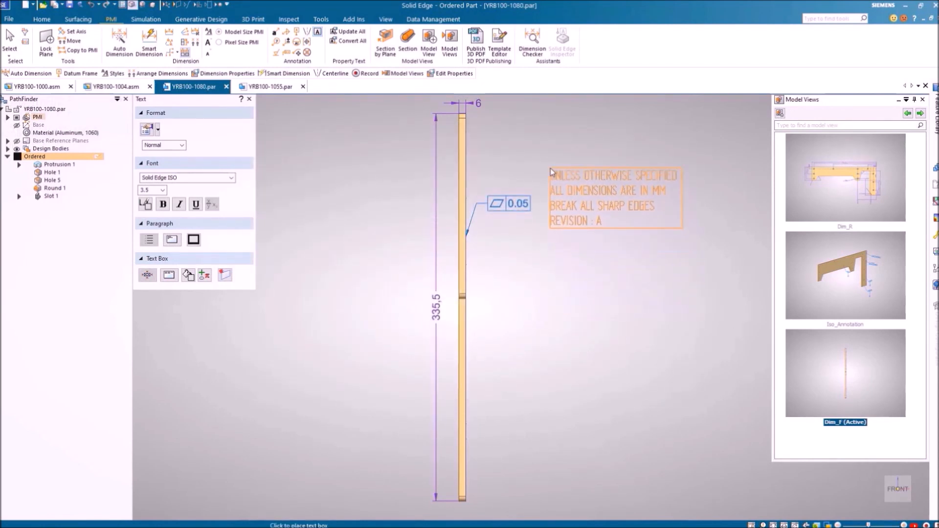
left_click(548, 165)
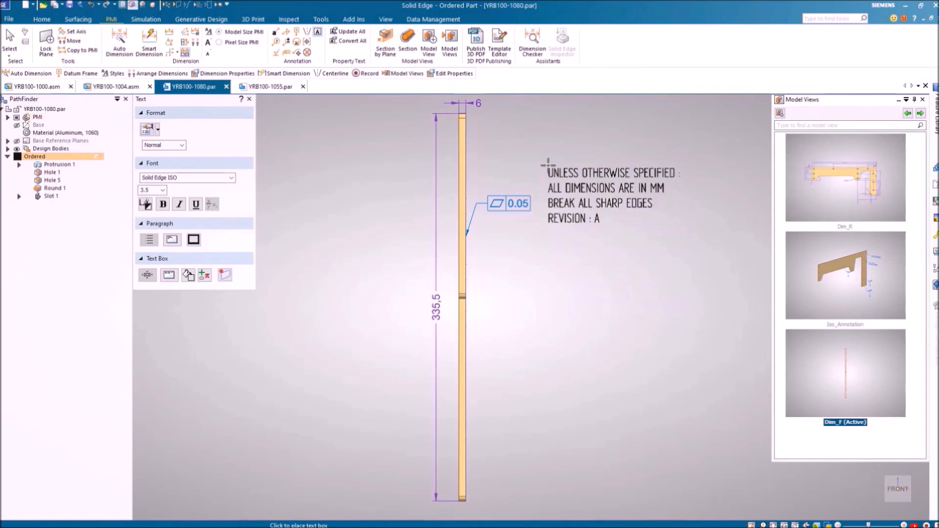
key("Escape")
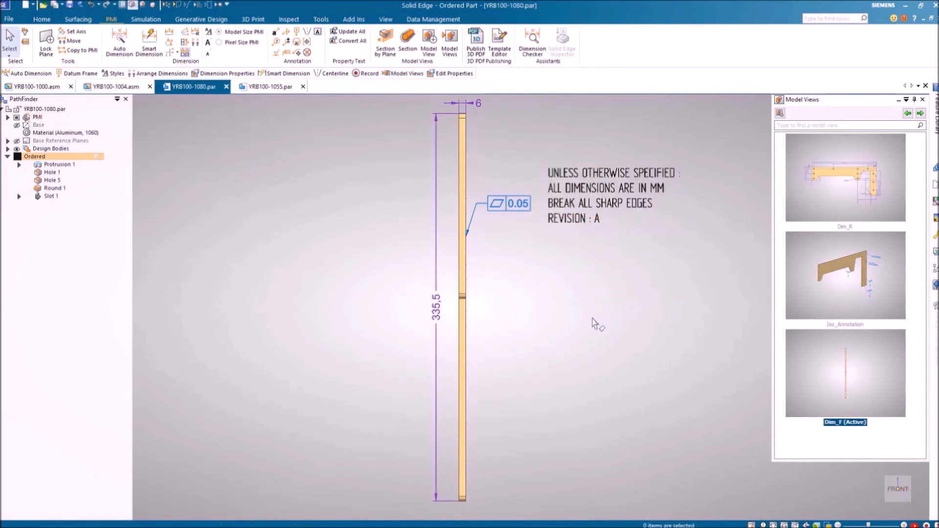
Activate the Dim_R model view and start Create Drawing from it
left_click(905, 113)
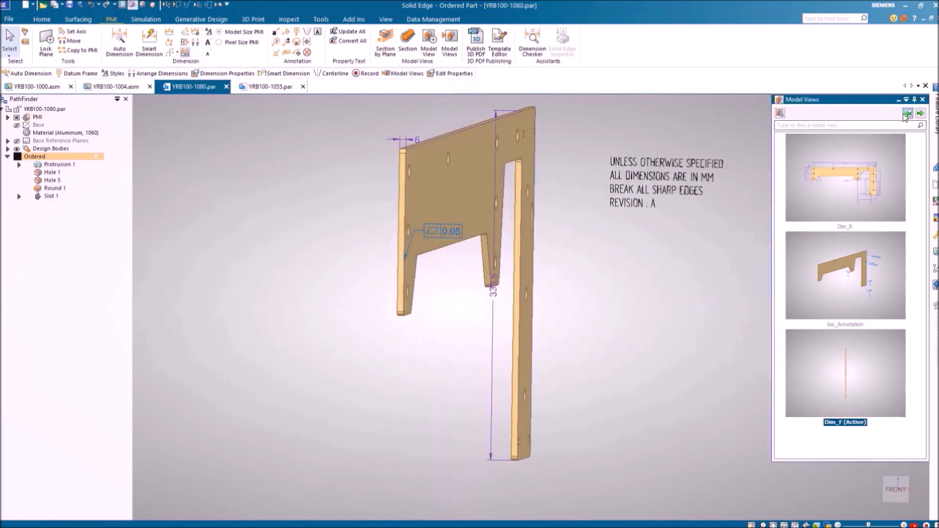
left_click(920, 113)
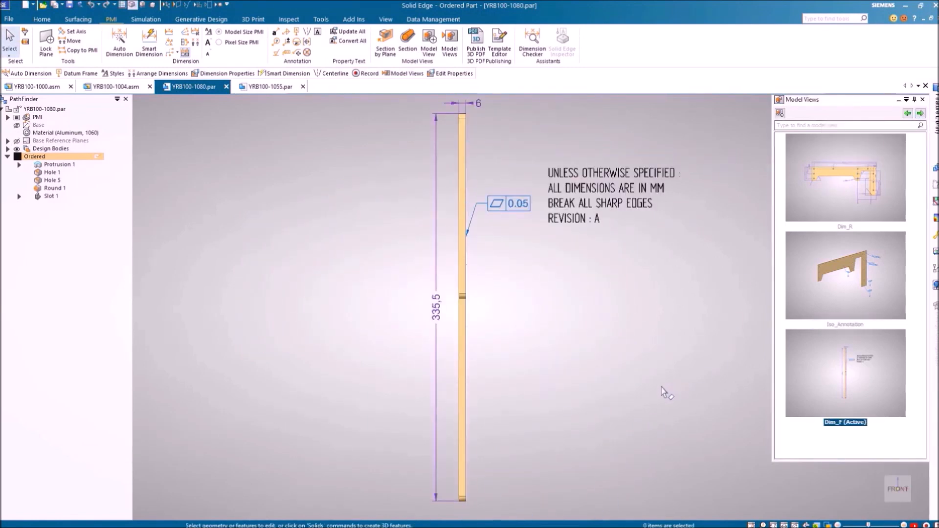
left_click(843, 210)
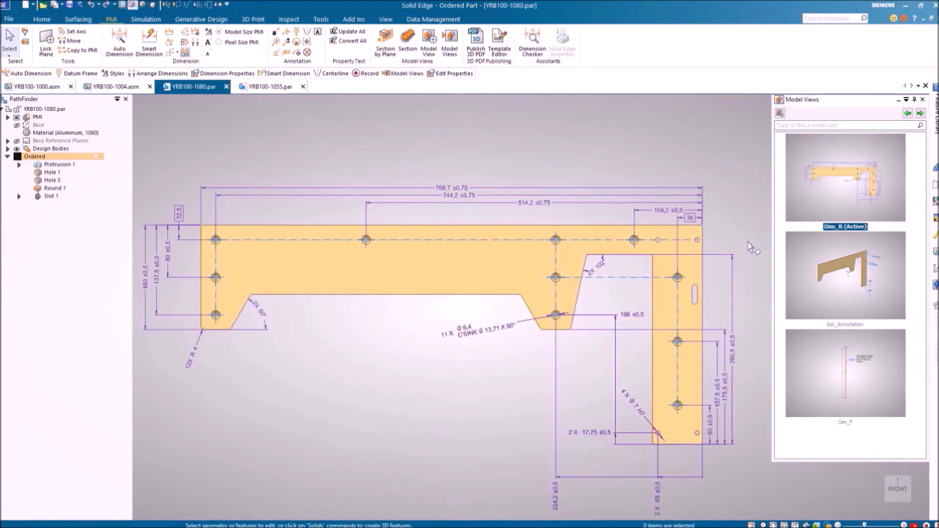
right_click(816, 192)
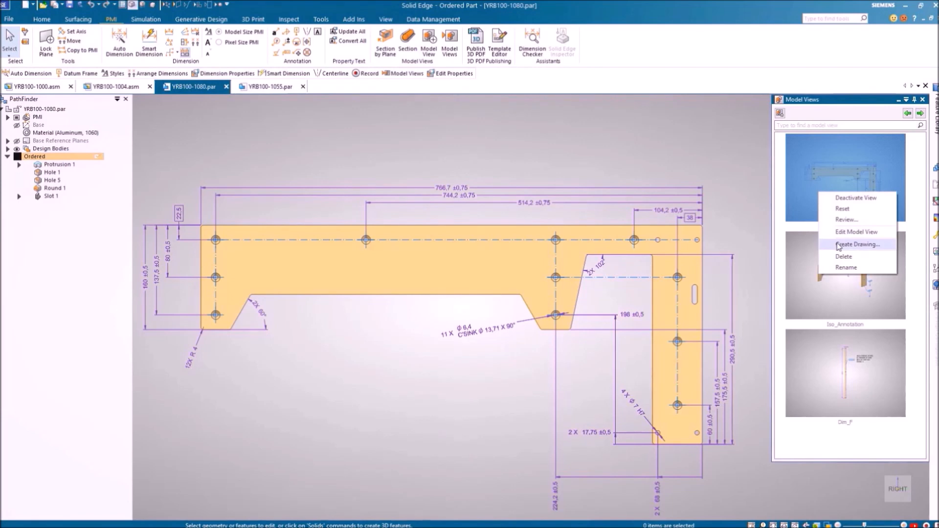
left_click(856, 244)
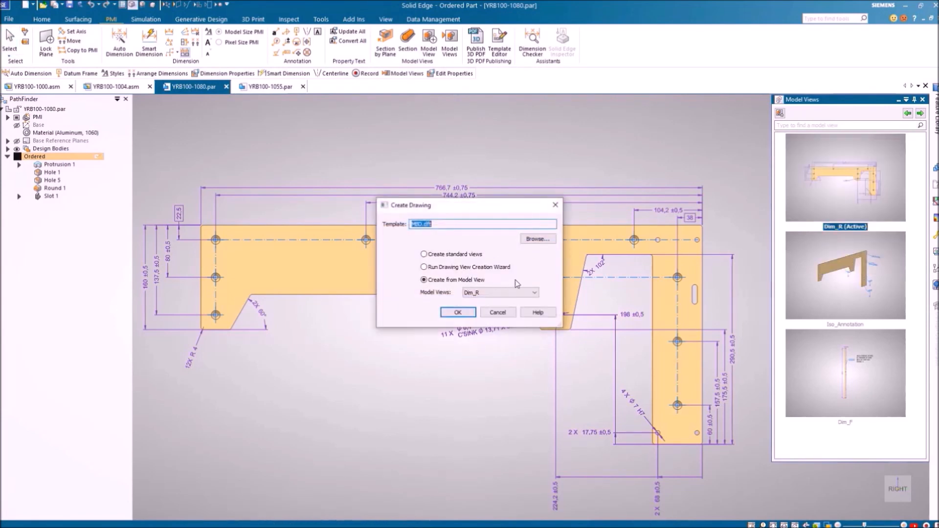
left_click(458, 313)
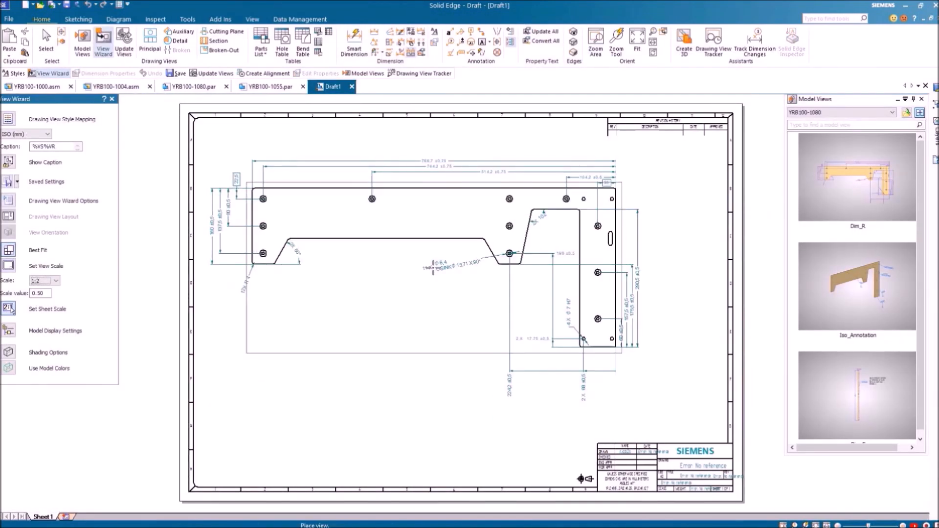
Place the Dim_R view on Draft1 with an aligned side view beside it, then switch to YRB100-1055.par
left_click(433, 277)
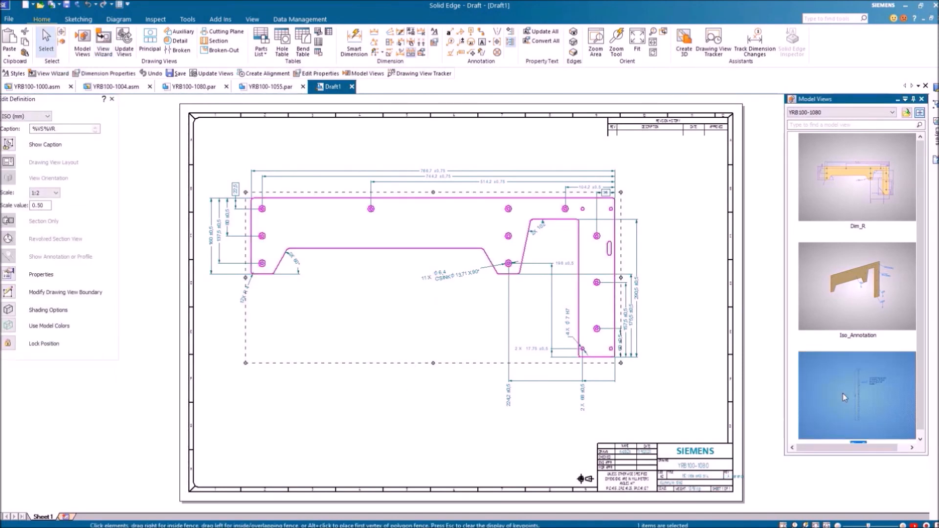
left_click(669, 294)
left_click_drag(668, 291, 668, 292)
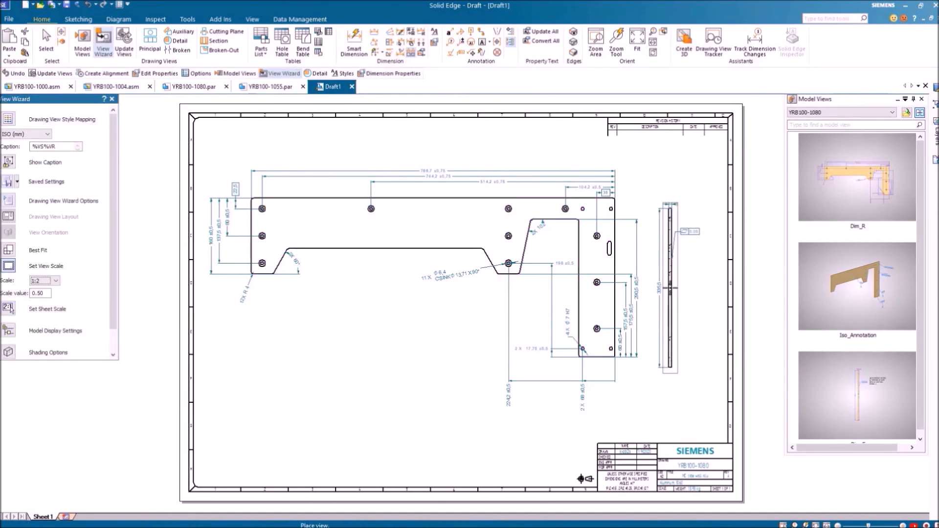
left_click(671, 288)
left_click(617, 260)
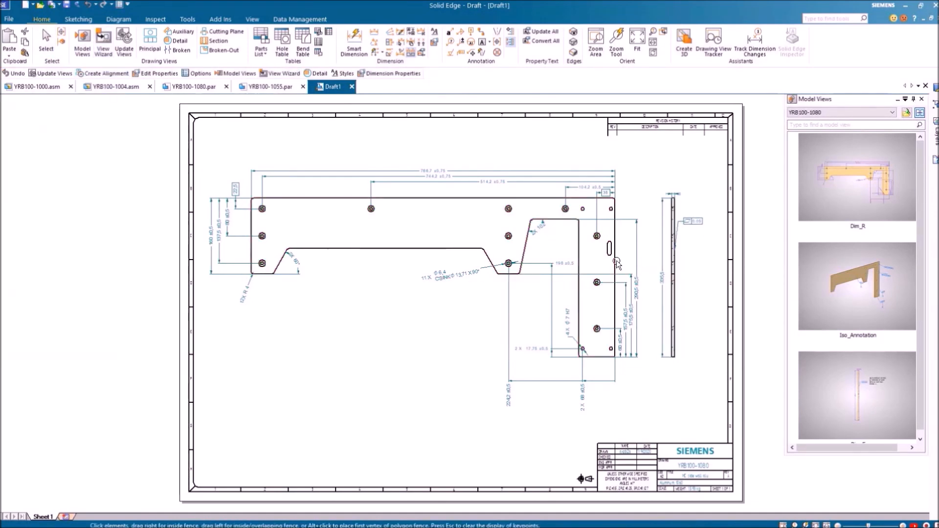
left_click(666, 404)
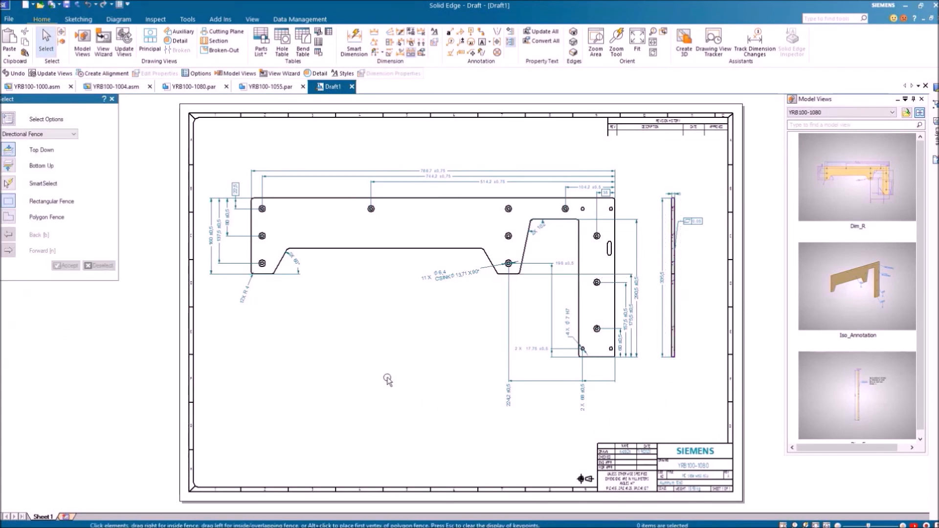
left_click(275, 91)
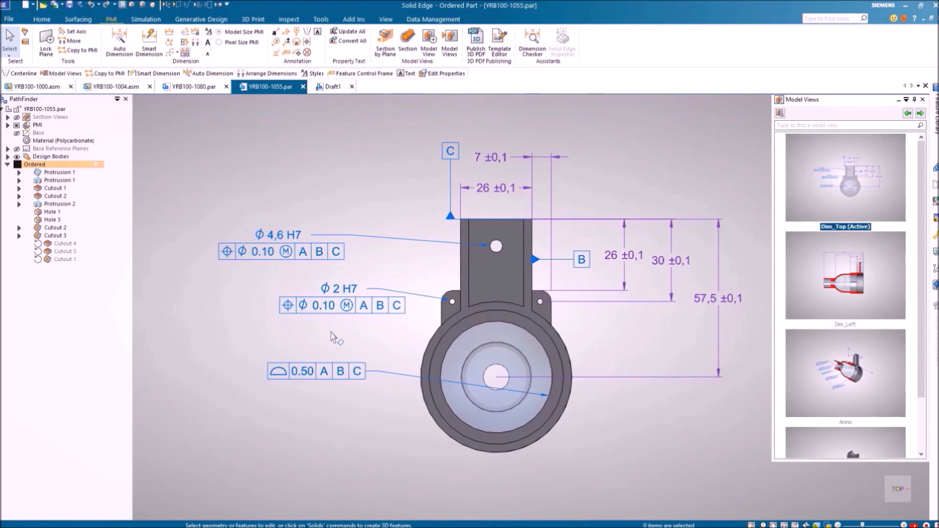
Step forward from Dim_Top to the sectioned Dim_Left model view
left_click(920, 113)
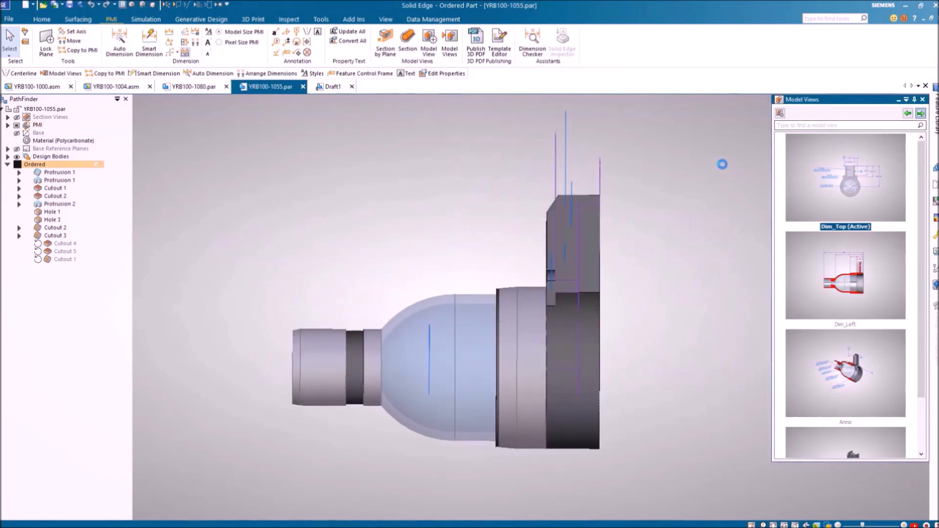
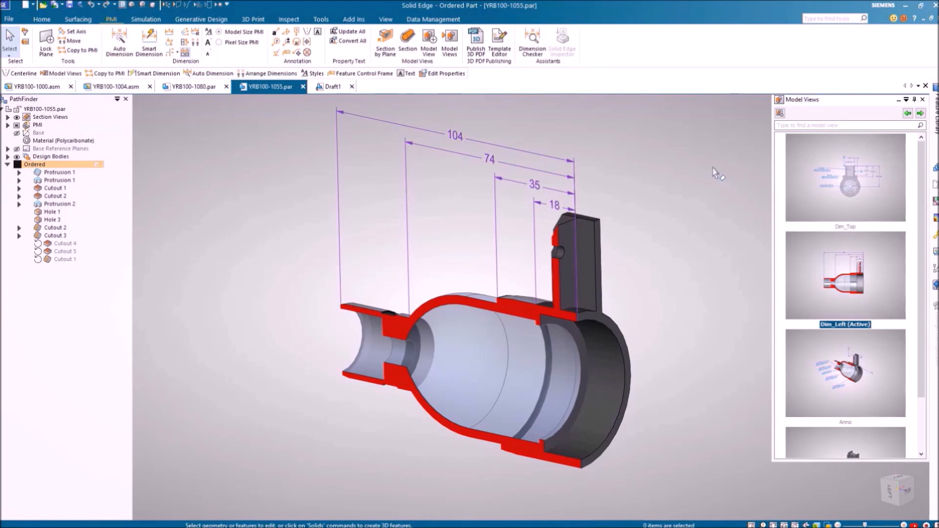
Add a PMI centerline along the axis of the part's cylindrical face
left_click(307, 32)
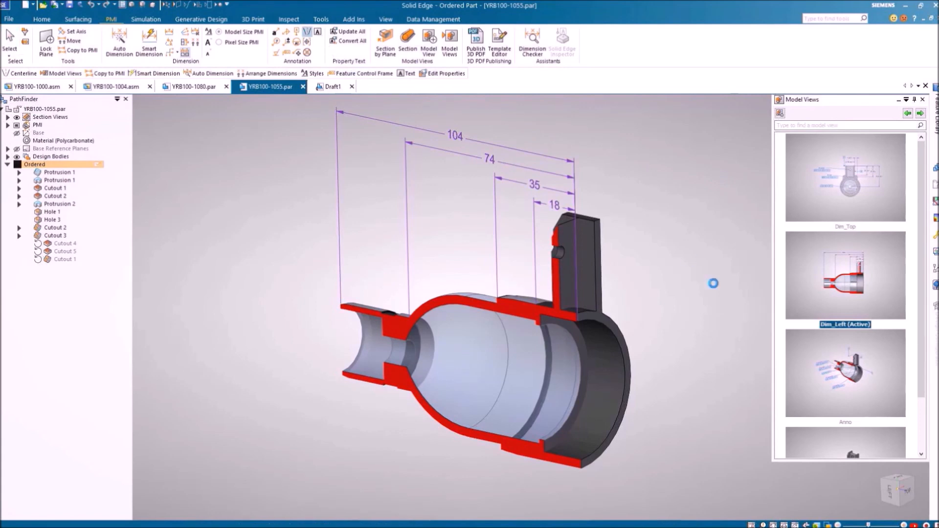
left_click(611, 335)
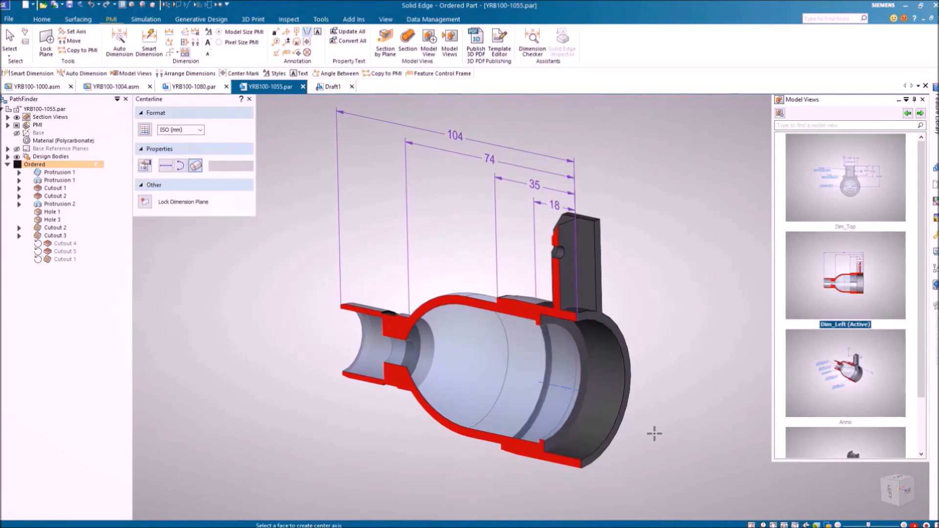
key("Escape")
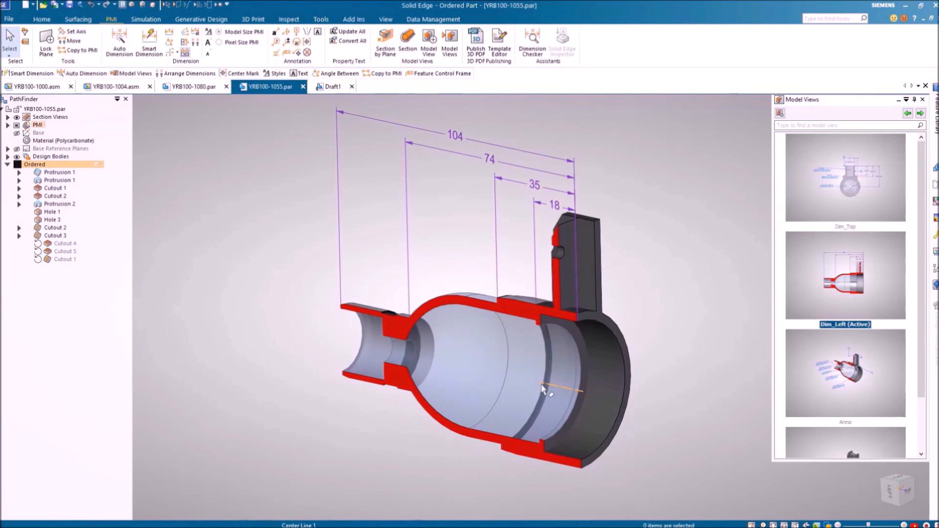
left_click(543, 388)
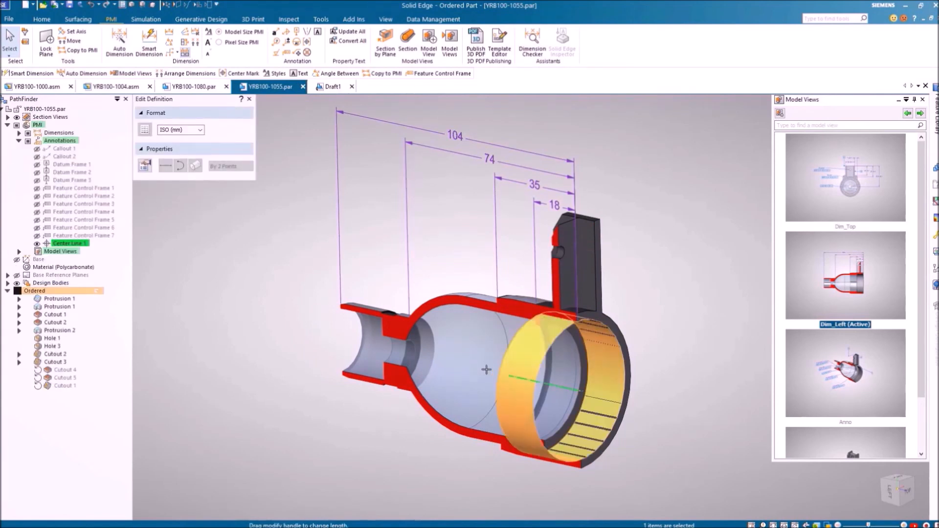
key("Escape")
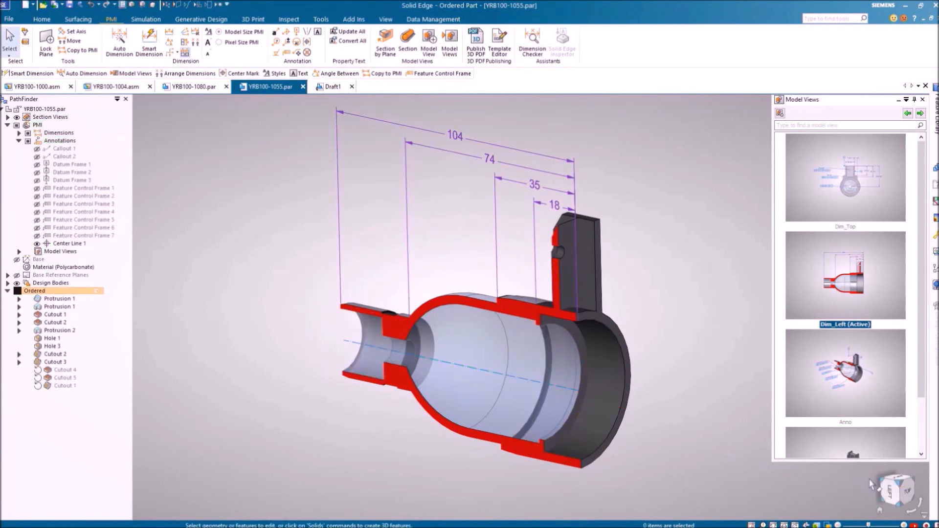
In the left view, dimension 57,5 and 51,5 from the centerline, then advance to the Anno view
left_click(891, 490)
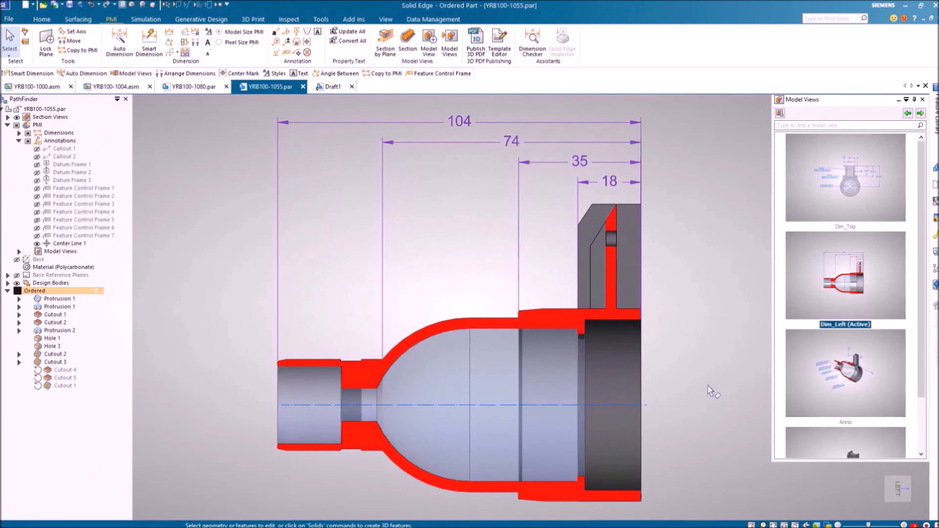
right_click(709, 389)
left_click(684, 383)
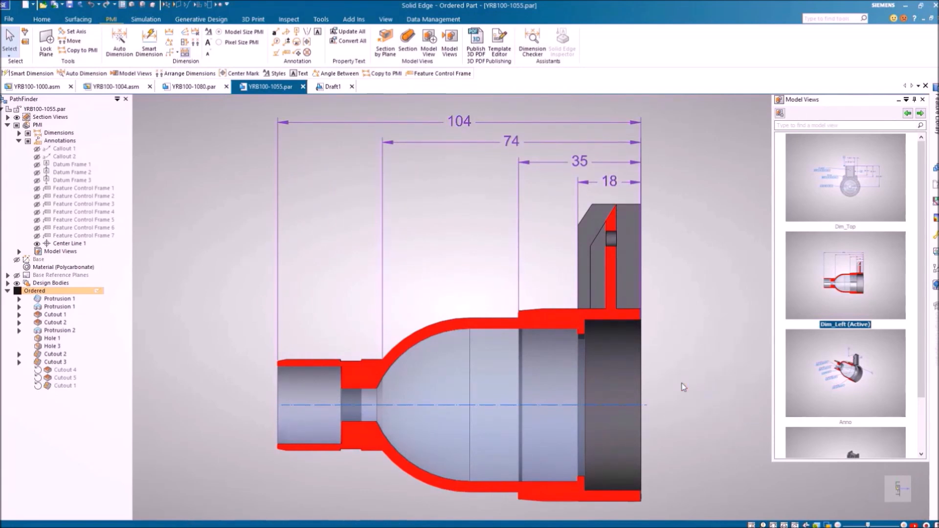
left_click(634, 403)
left_click(629, 205)
left_click(682, 217)
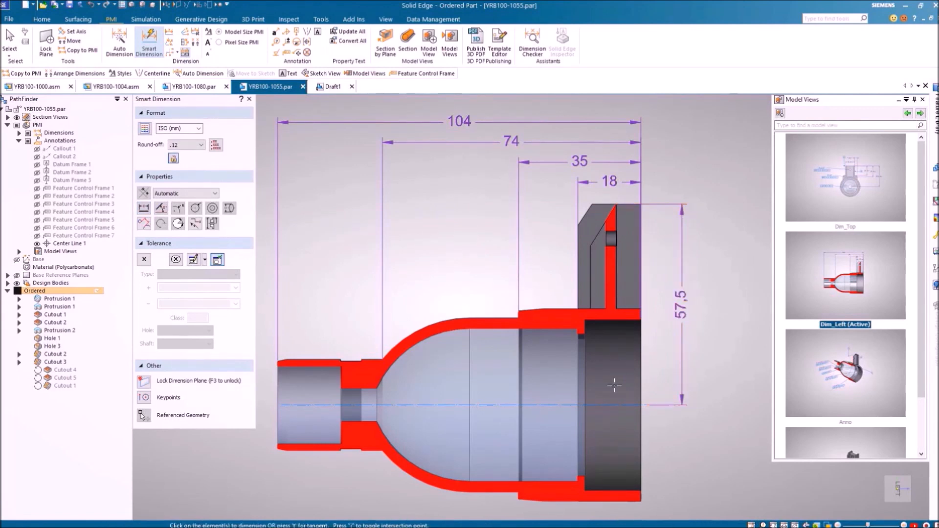
left_click(602, 405)
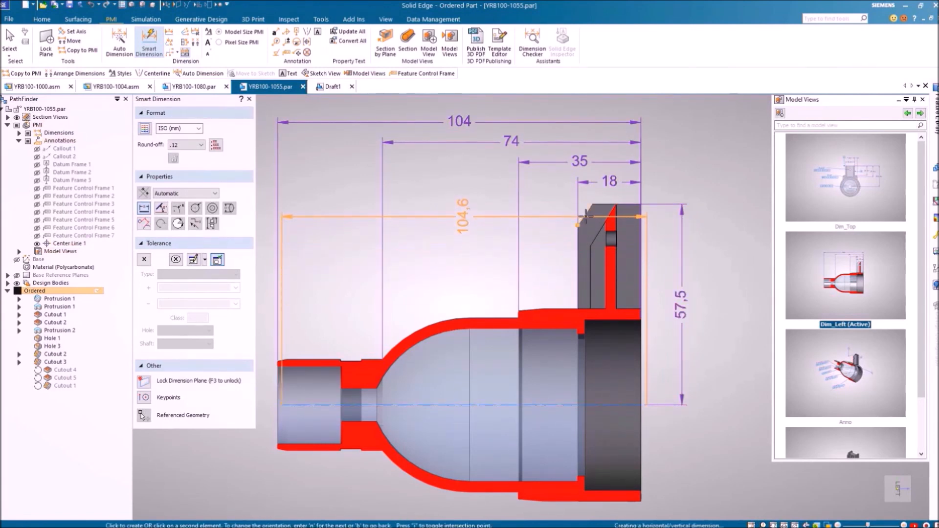
left_click(660, 236)
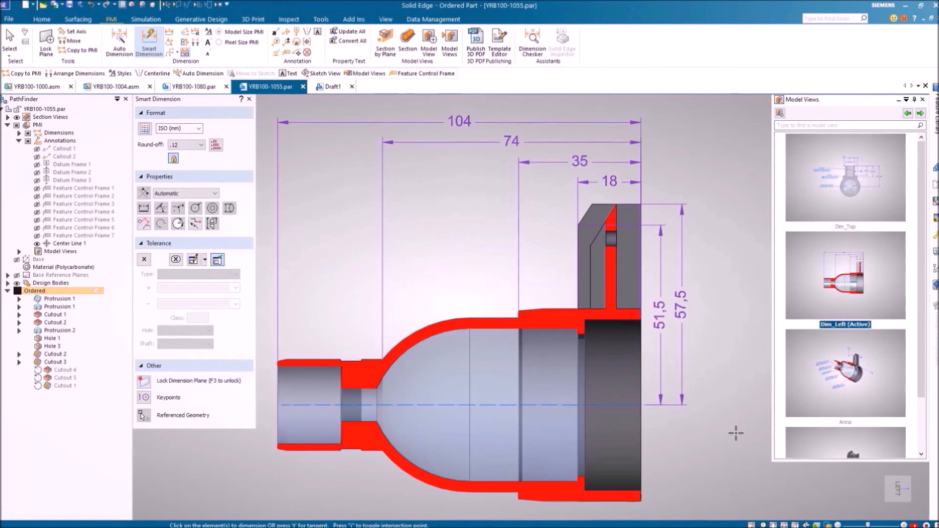
key("Escape")
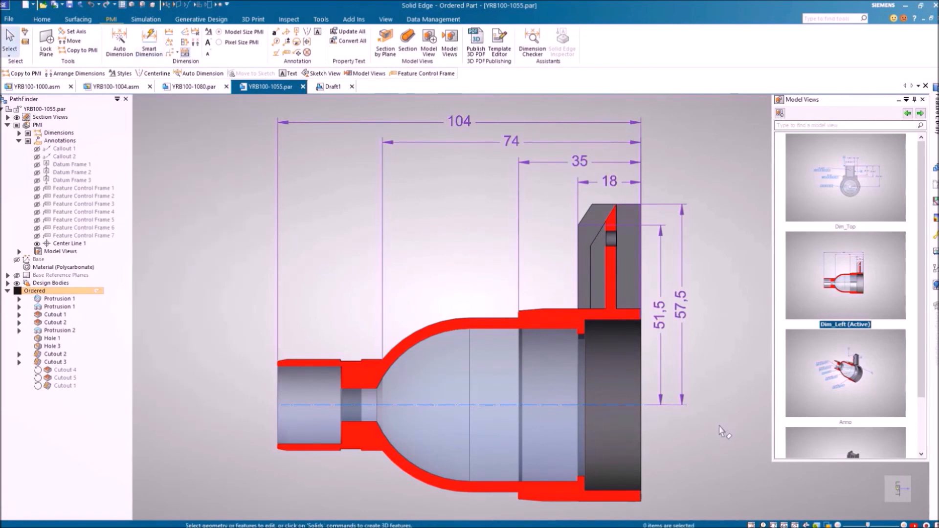
left_click(920, 113)
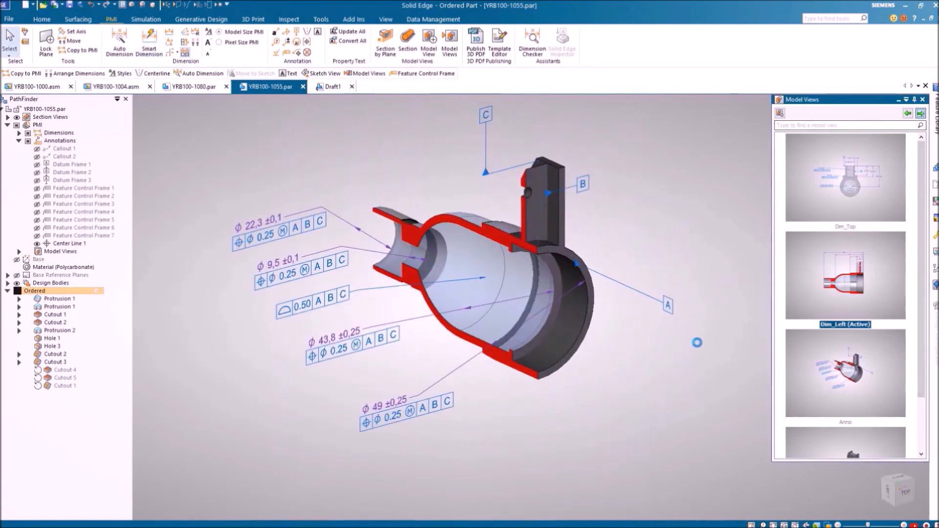
Check geometry referenced by the ϕ 43,8 and ϕ 9,5 feature control frames, then show Top_Profile
left_click(386, 341)
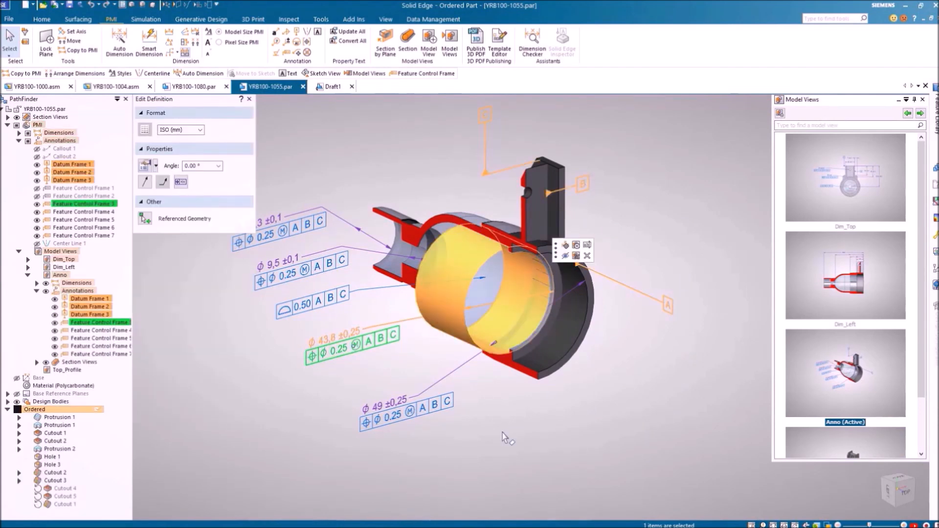
left_click(295, 276)
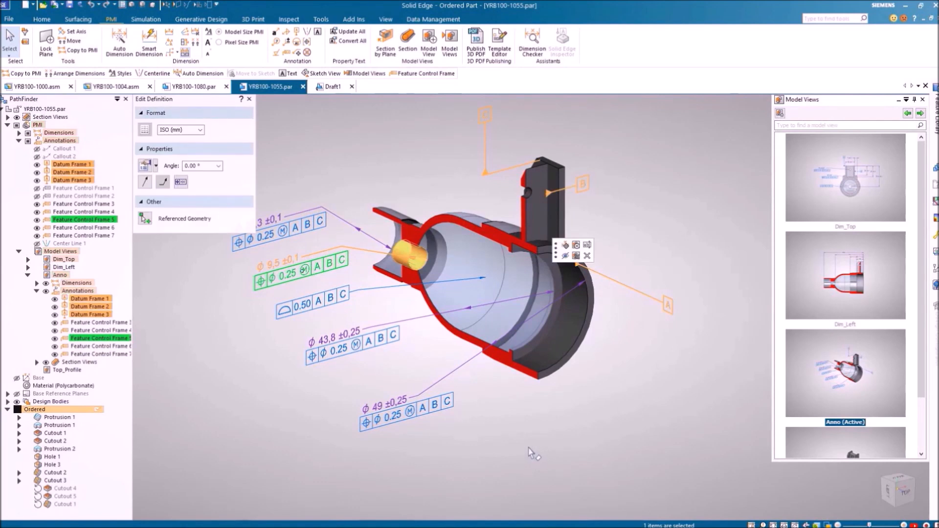
left_click(529, 448)
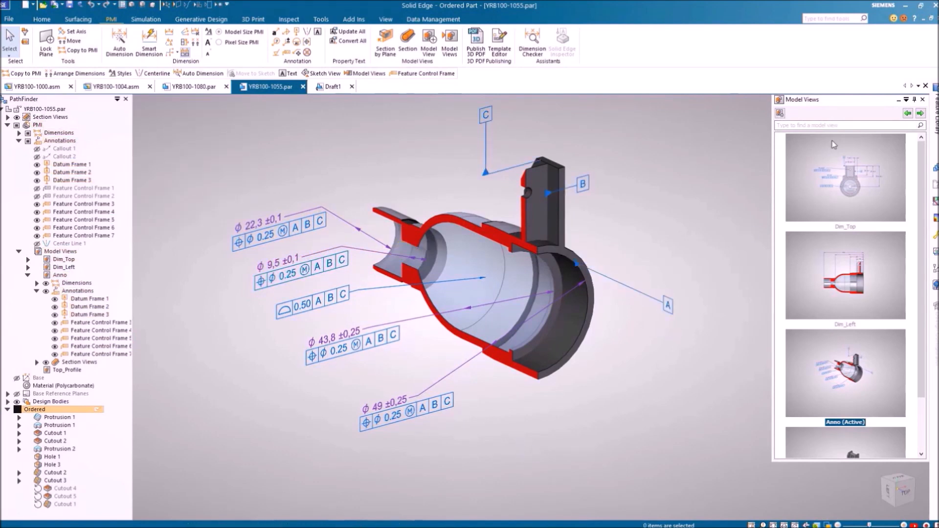
left_click(920, 114)
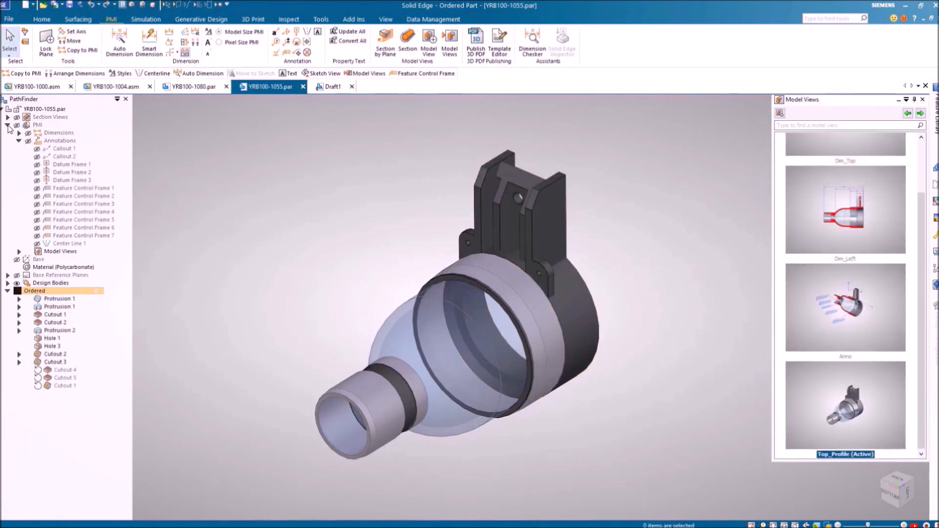
left_click(7, 125)
Copy Protrusion 1's sketch dimensions at the bracket top into PMI
left_click(79, 50)
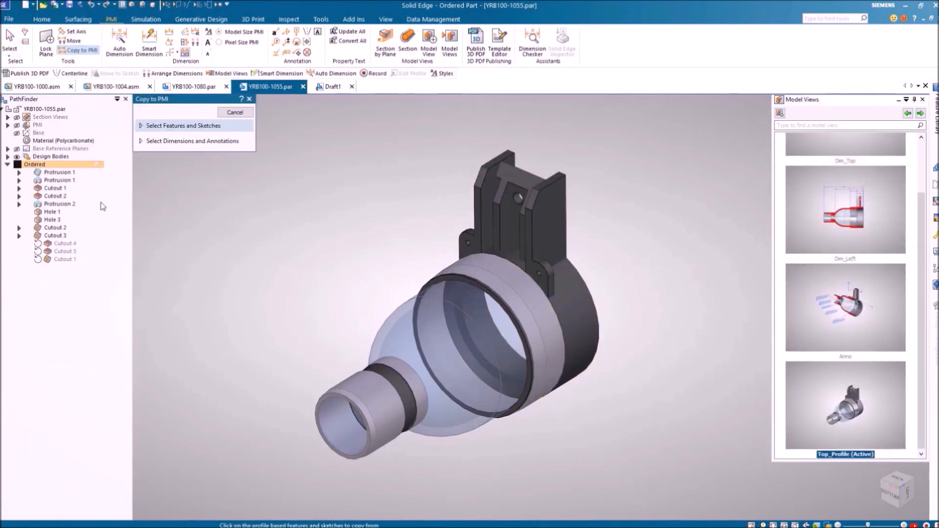
left_click(67, 181)
left_click_drag(643, 256, 426, 100)
right_click(371, 198)
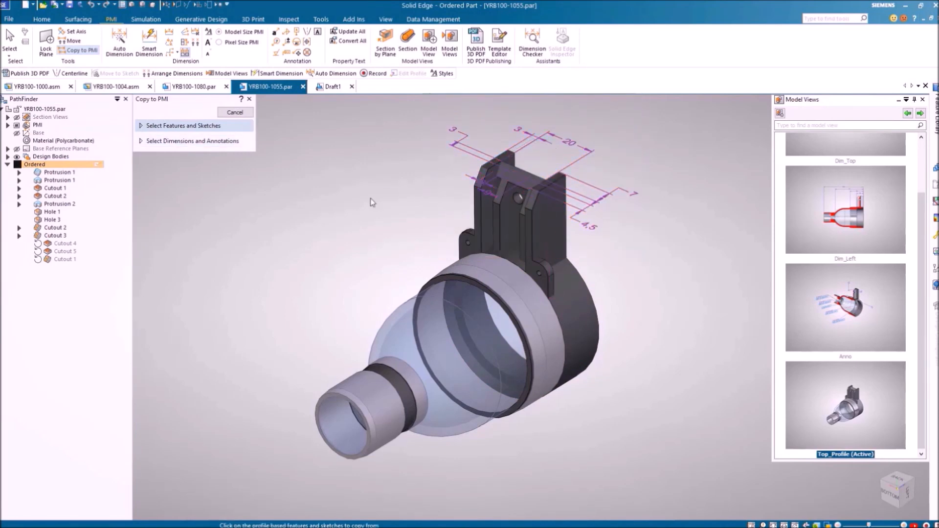
Inspect the copied Linear 30 and Linear 25 dimensions, then show the Dim_Top model view
left_click(485, 195)
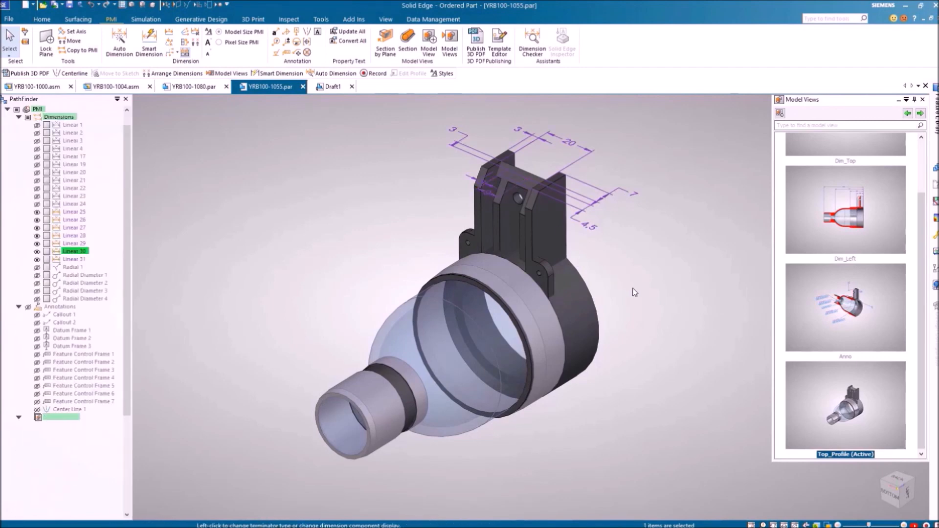
middle_click_drag(647, 295, 615, 312)
left_click(615, 312)
left_click(409, 135)
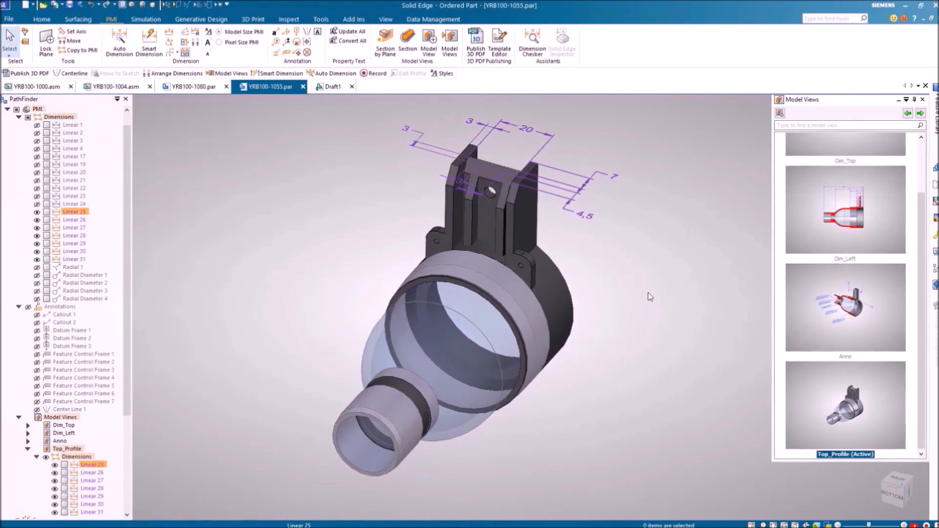
middle_click_drag(644, 283, 651, 311)
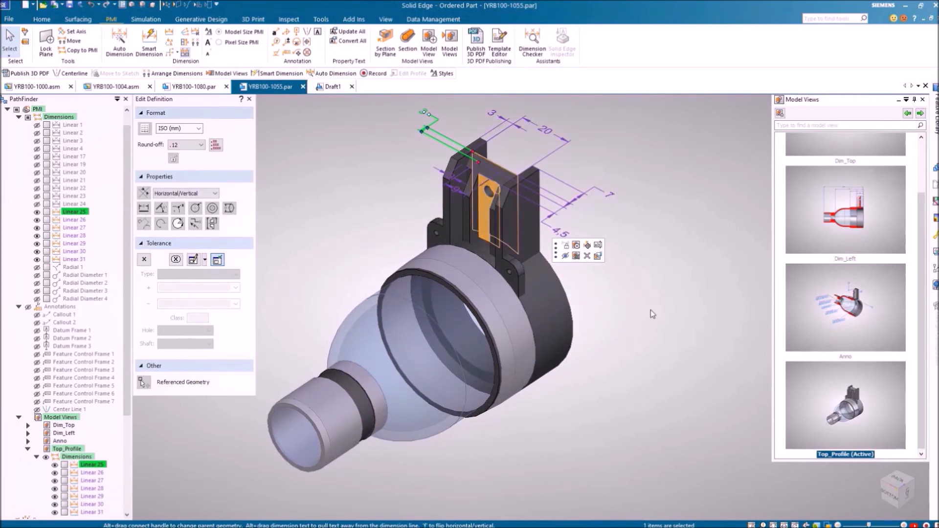
key("Escape")
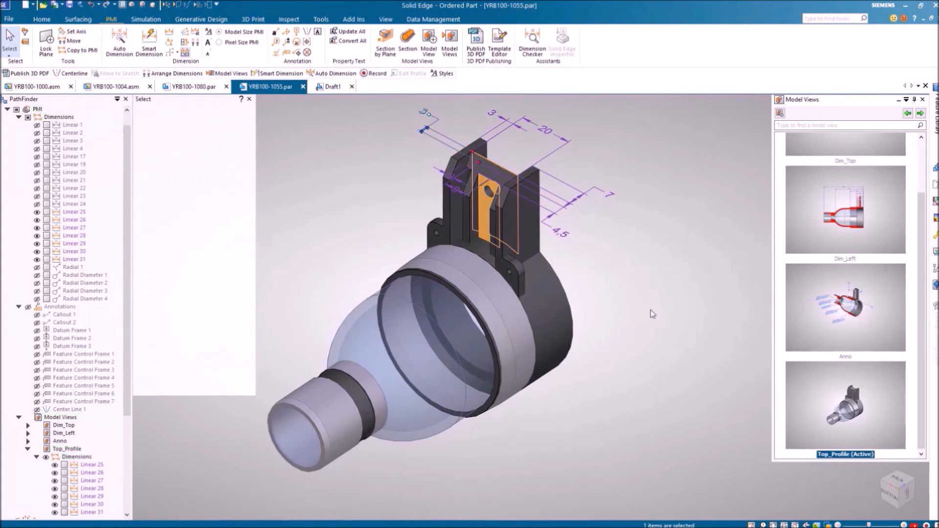
left_click(7, 109)
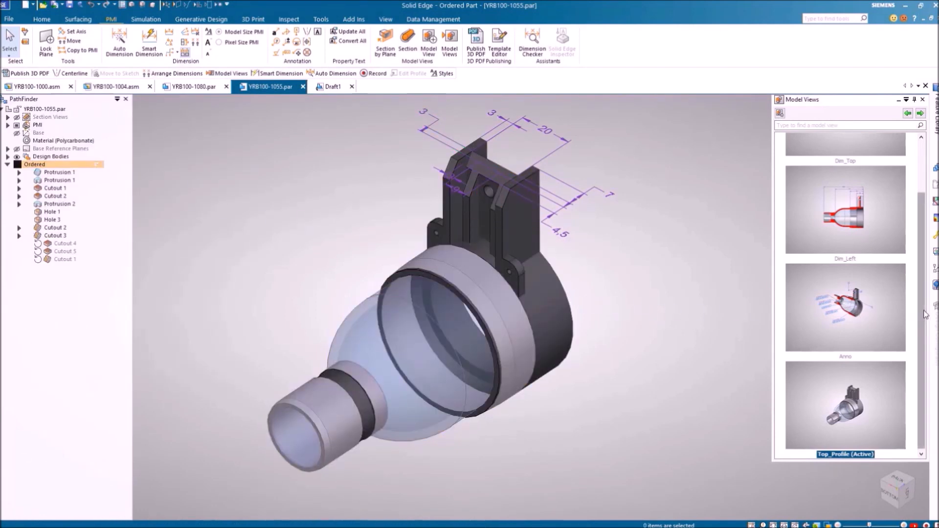
scroll(861, 196, "up", 2)
left_click(866, 189)
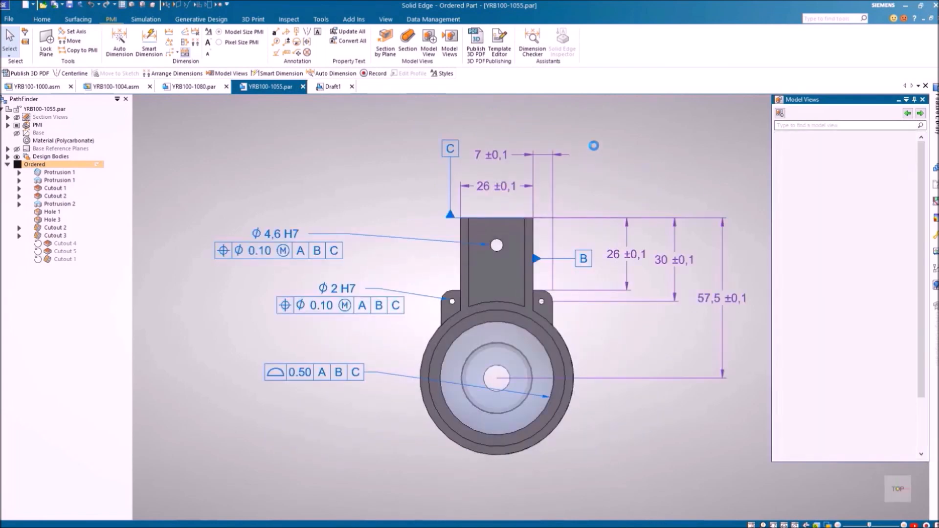
Open 3D PDF Publish for YRB100-1055, preset with Dim_Top, Dim_Left and STEP AP242/JT attachments
left_click(475, 43)
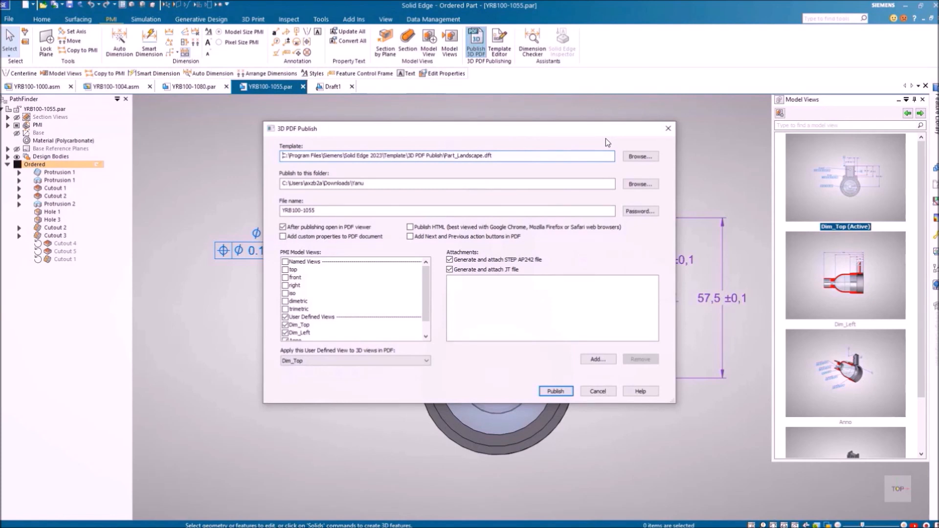
Uncheck the Dim_Left and Anno views and publish YRB100-1055.pdf
scroll(427, 292, "down", 1)
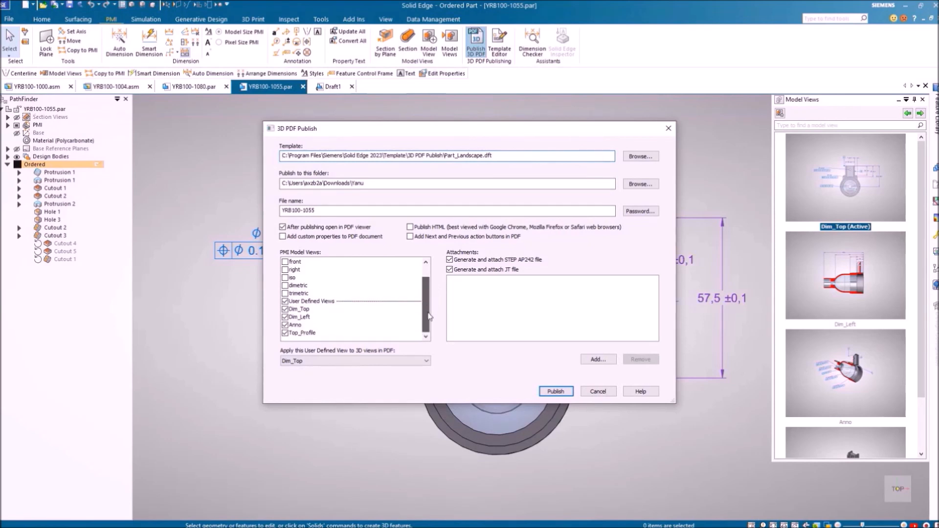
left_click(285, 317)
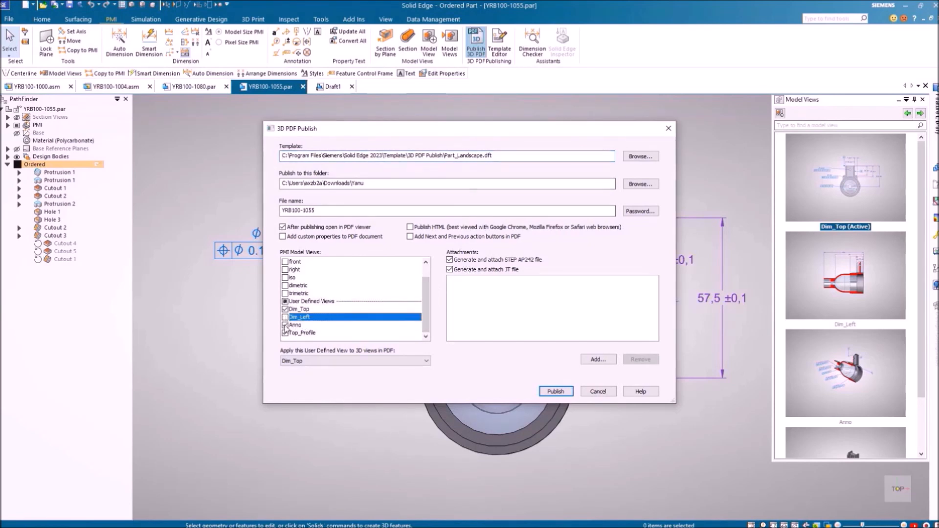
left_click(285, 324)
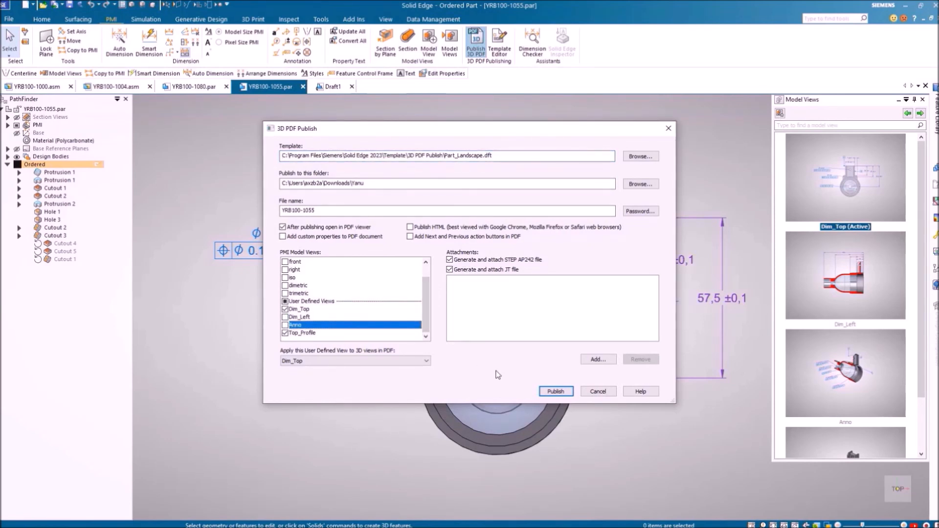
left_click(556, 391)
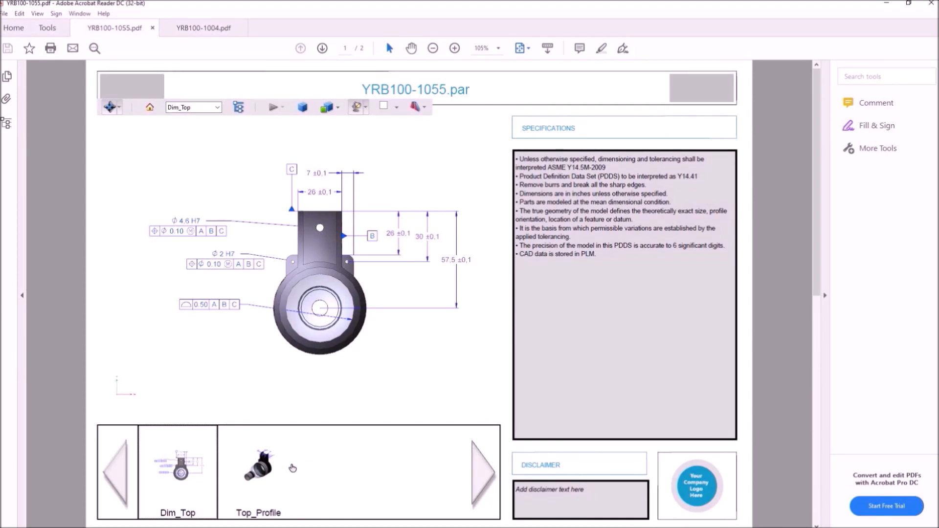
Check the Top_Profile view and the attached STEP and JT files, then switch to YRB100-1004.pdf
left_click(260, 475)
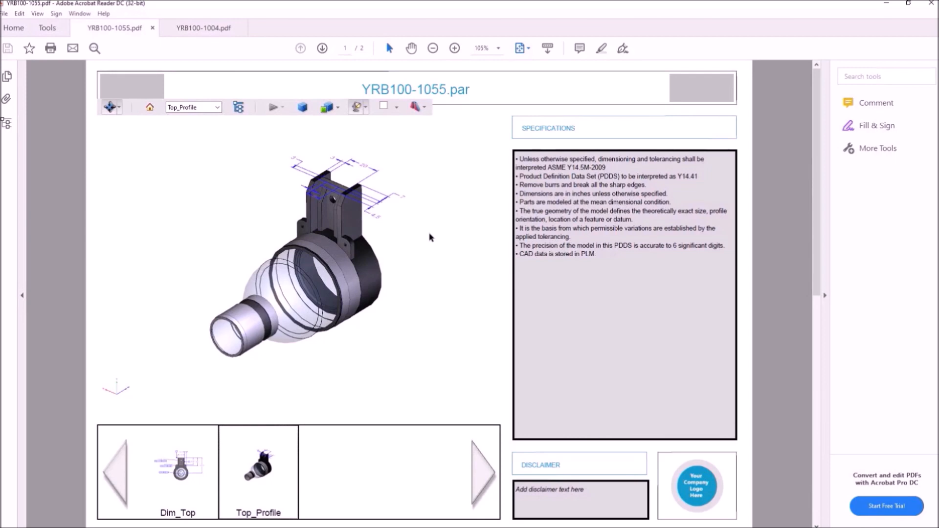
left_click(7, 98)
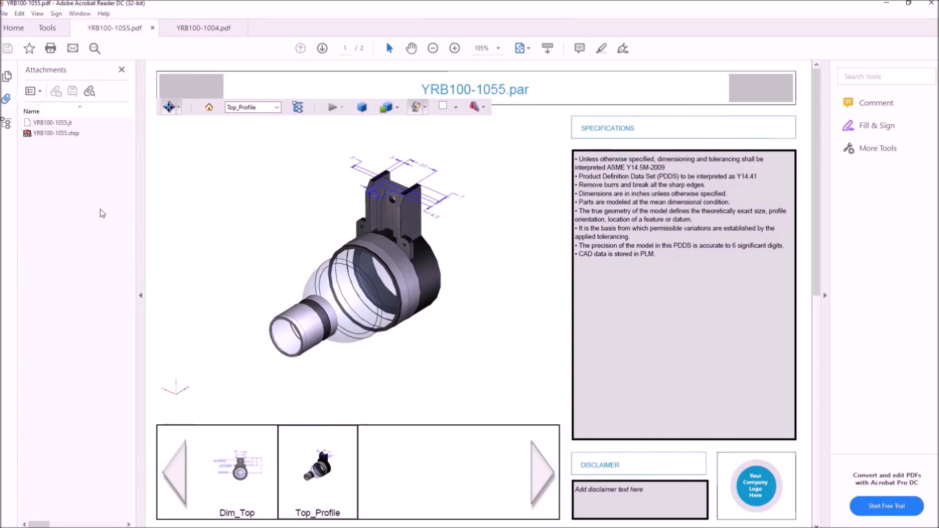
left_click(203, 29)
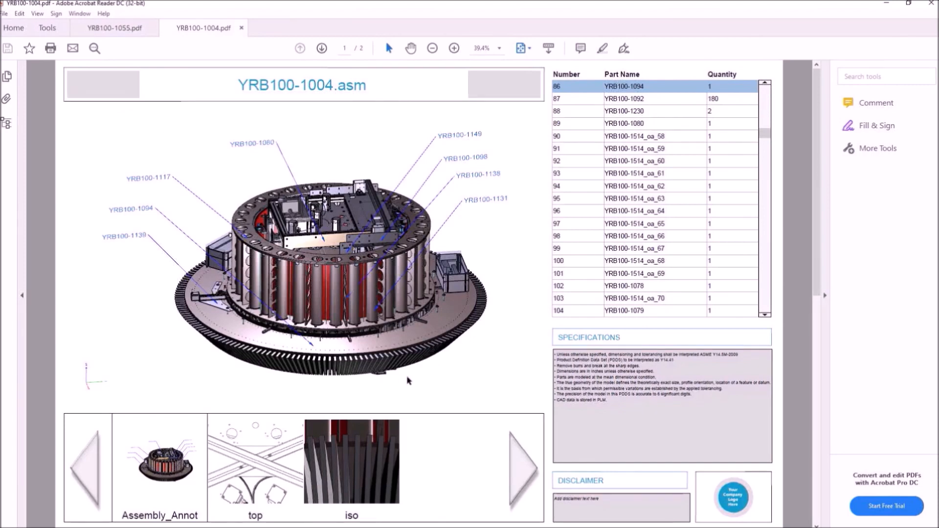
Select the base ring, then YRB100-1242 in the Model Tree to find its quantity-4 row
left_click(407, 378)
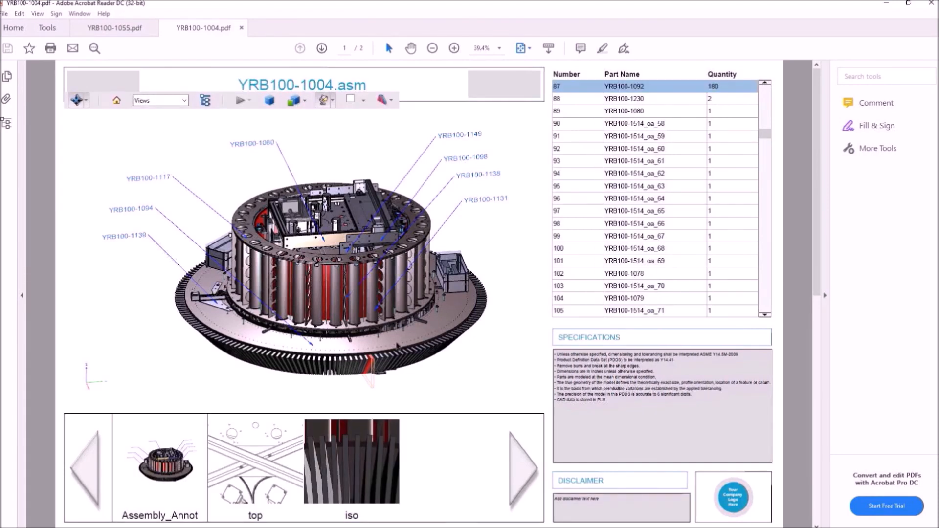
left_click(460, 379)
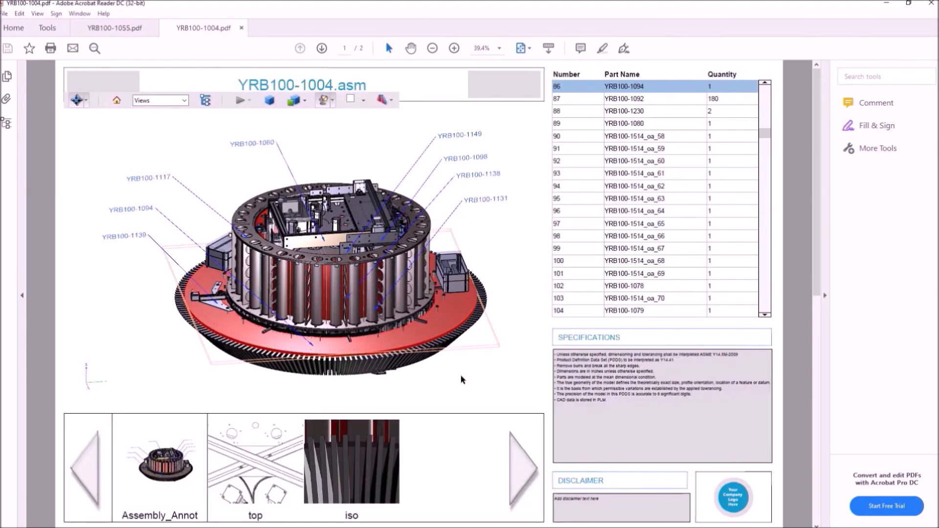
left_click(8, 126)
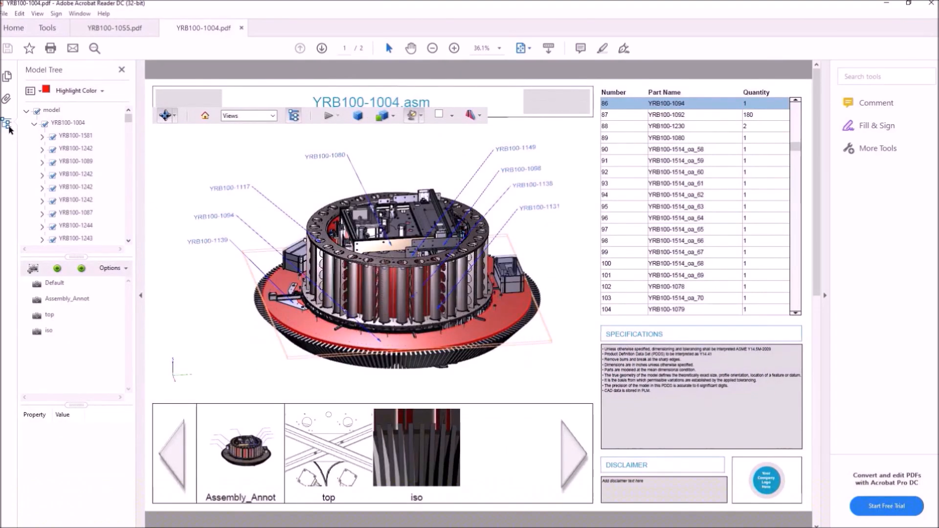
left_click(76, 174)
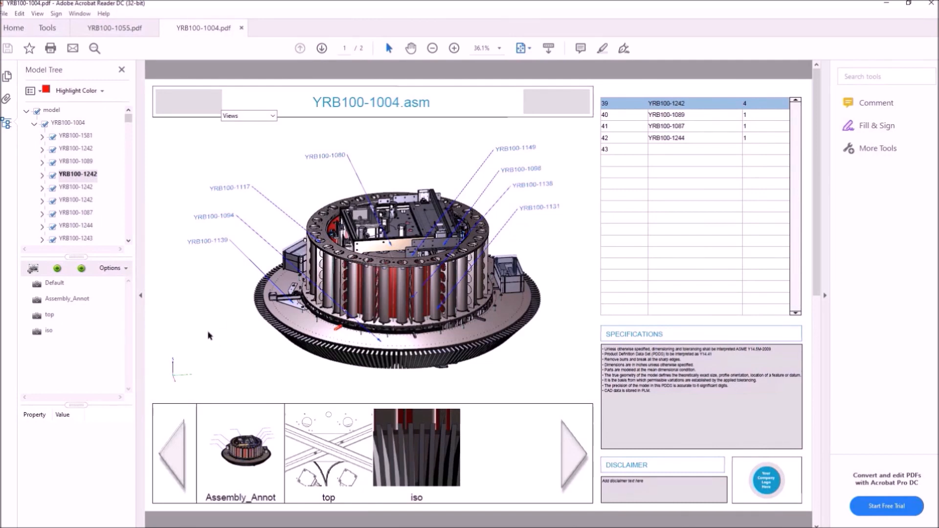
left_click(6, 98)
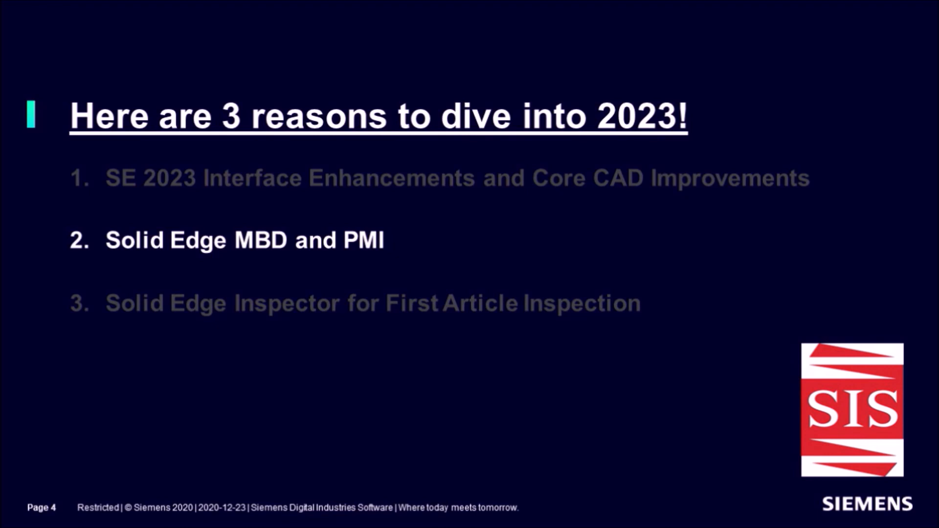
Advance the slideshow to the next slide, on Solid Edge Inspector for First Article Inspection
key("Right")
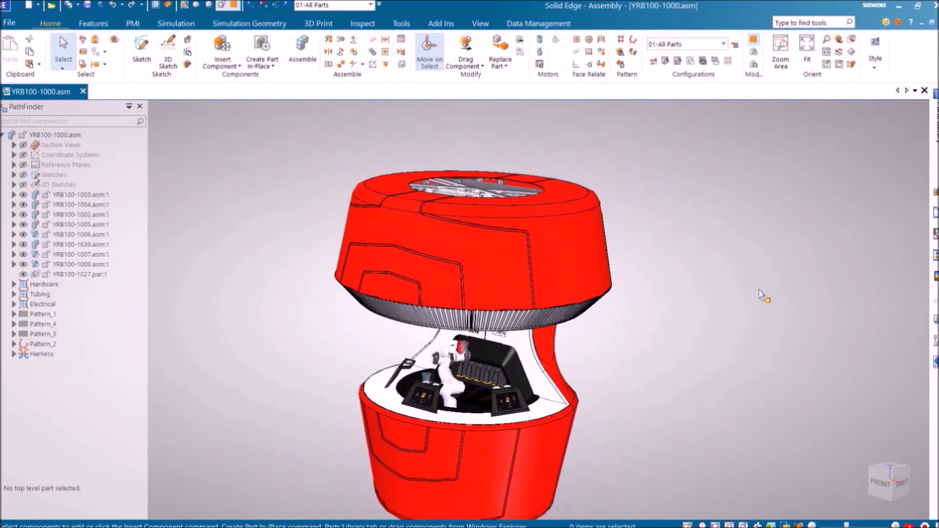
Load the assembly's Inspection configuration
left_click(723, 44)
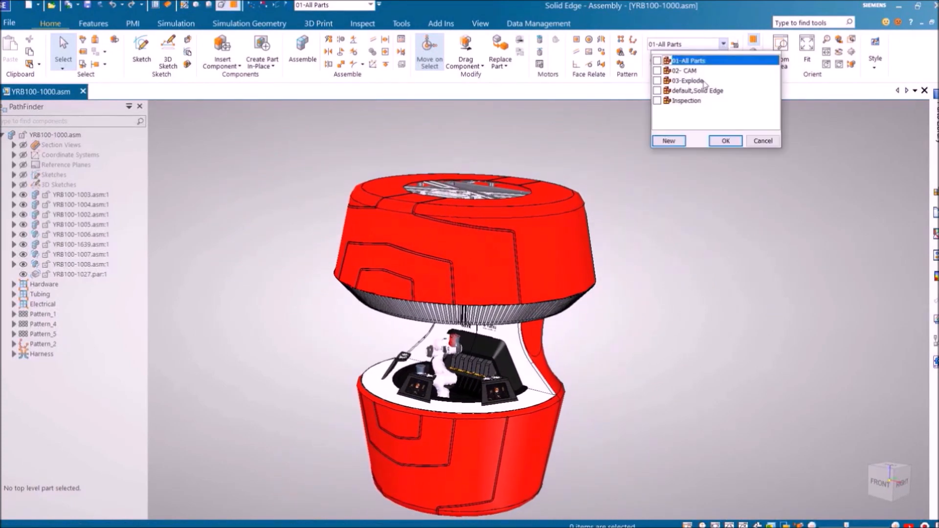
left_click(656, 102)
left_click(723, 142)
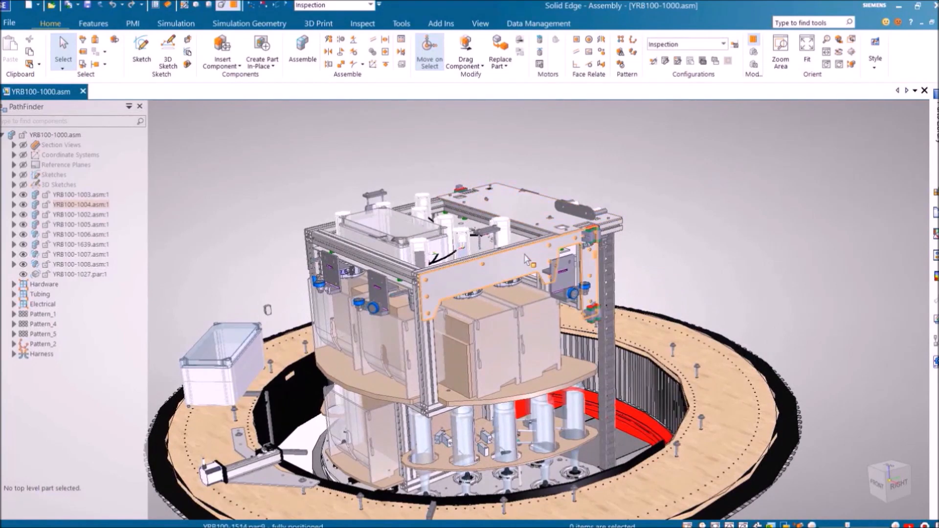
Open the bracket plate YRB100-1080 on its own, then open its draft
left_click(525, 263)
right_click(526, 263)
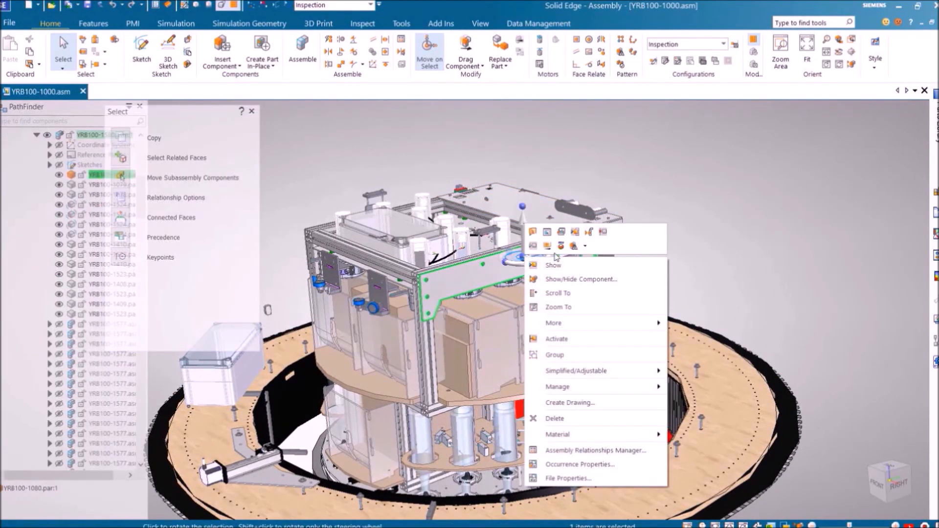
left_click(562, 231)
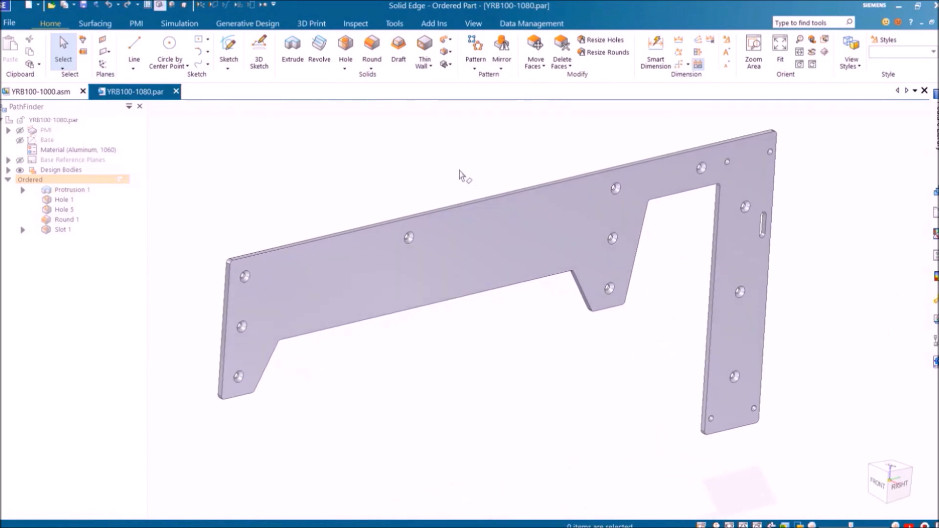
left_click(532, 23)
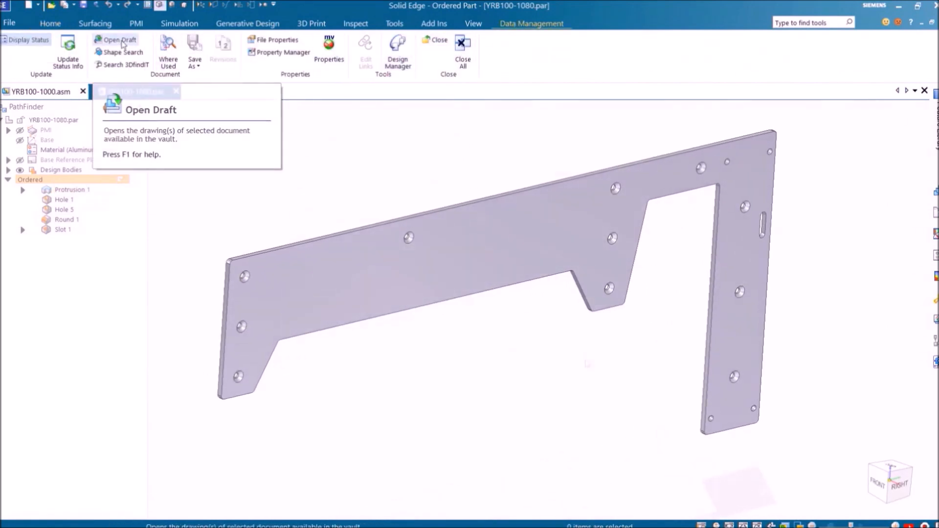
left_click(122, 41)
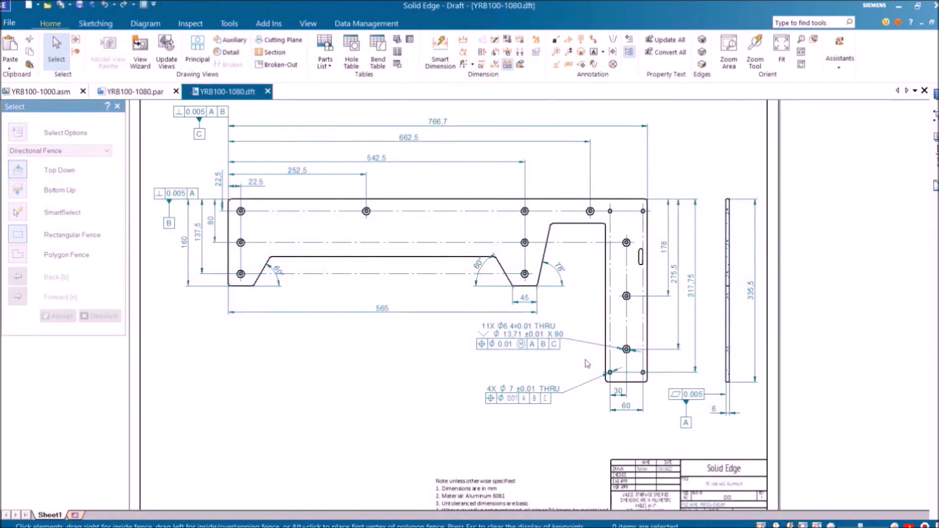
Fit the YRB100-1080 drawing in view and launch Solid Edge Inspector from Tools
scroll(587, 362, "up", 3)
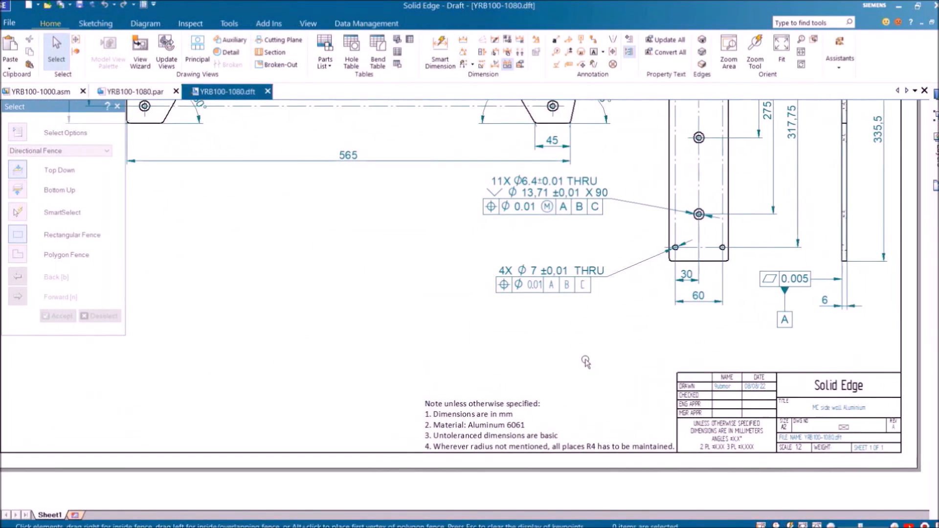
scroll(586, 362, "down", 3)
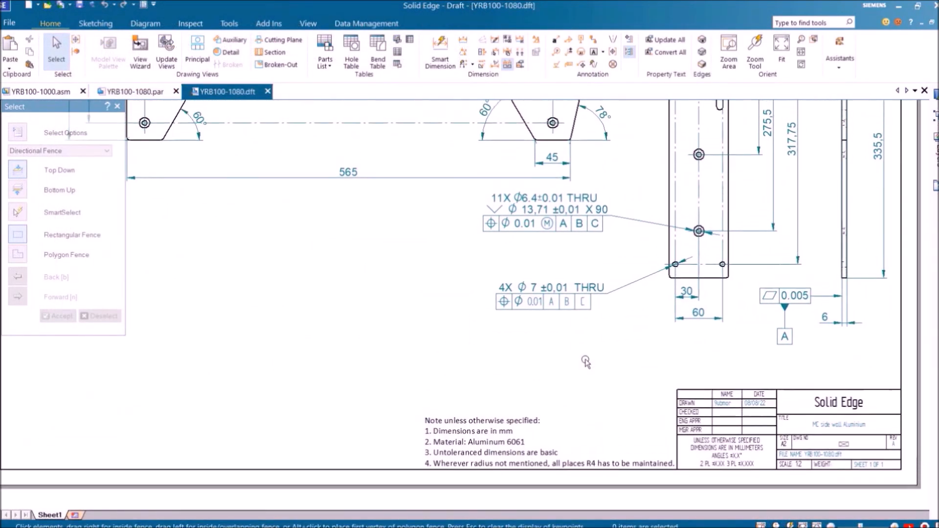
scroll(585, 362, "down", 2)
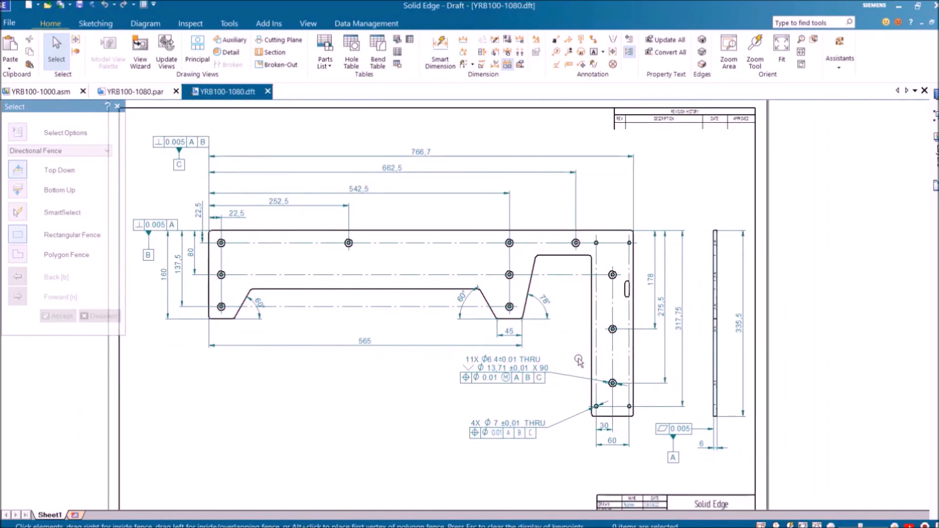
left_click(229, 23)
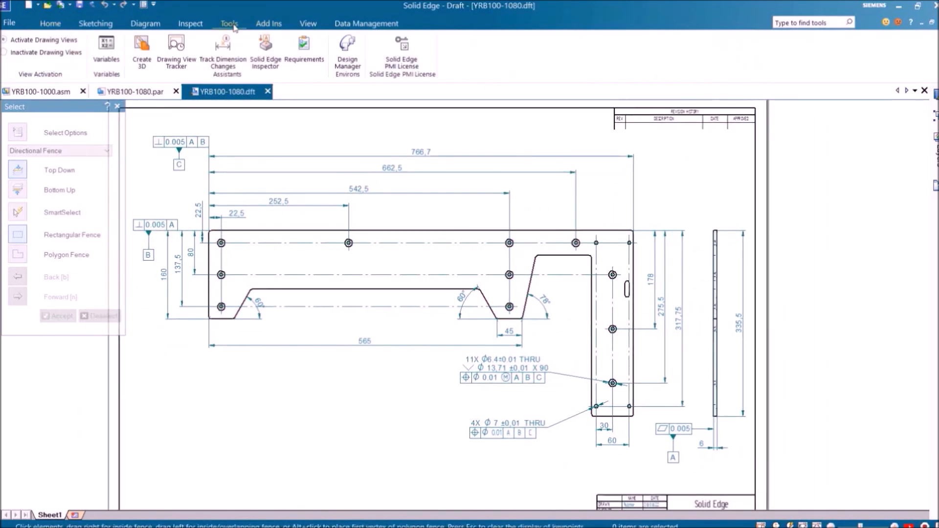
left_click(269, 66)
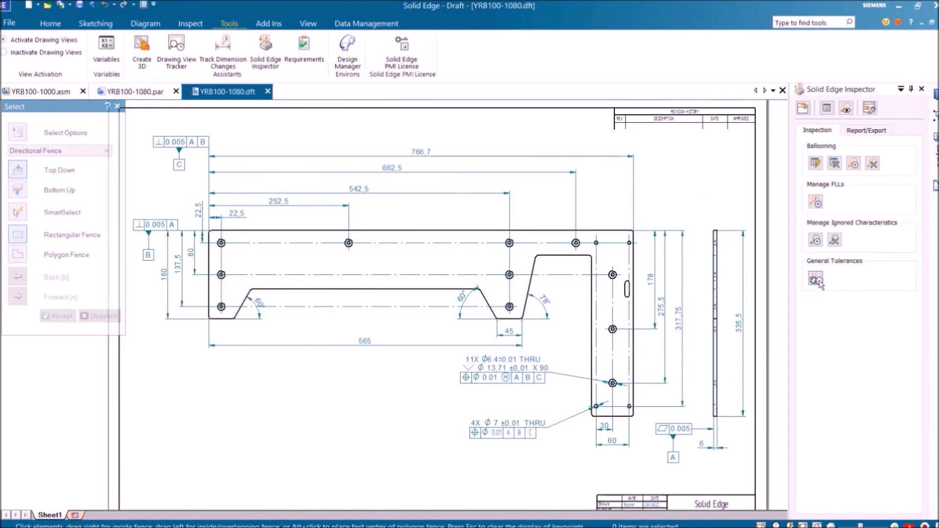
Choose DIN ISO 2768 medium (mittel) as the general tolerance standard and save the tables
left_click(815, 280)
left_click(218, 51)
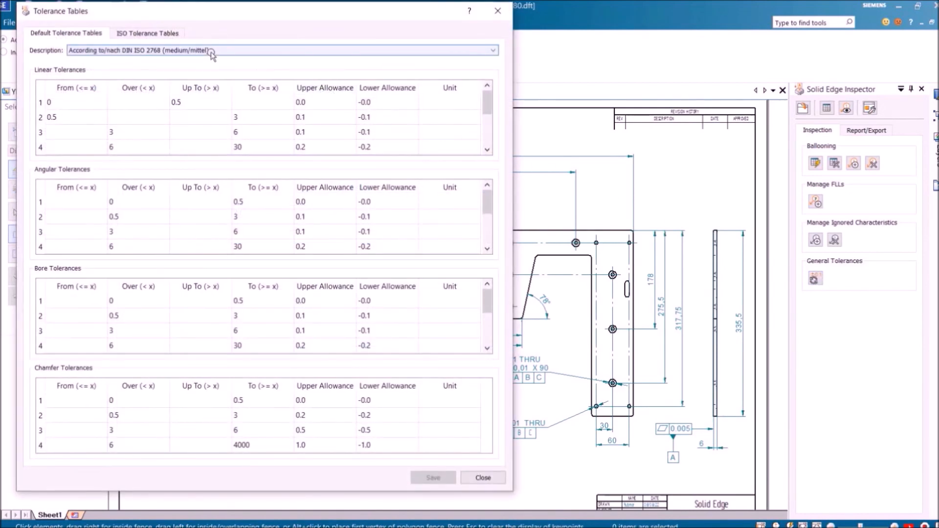
left_click(209, 60)
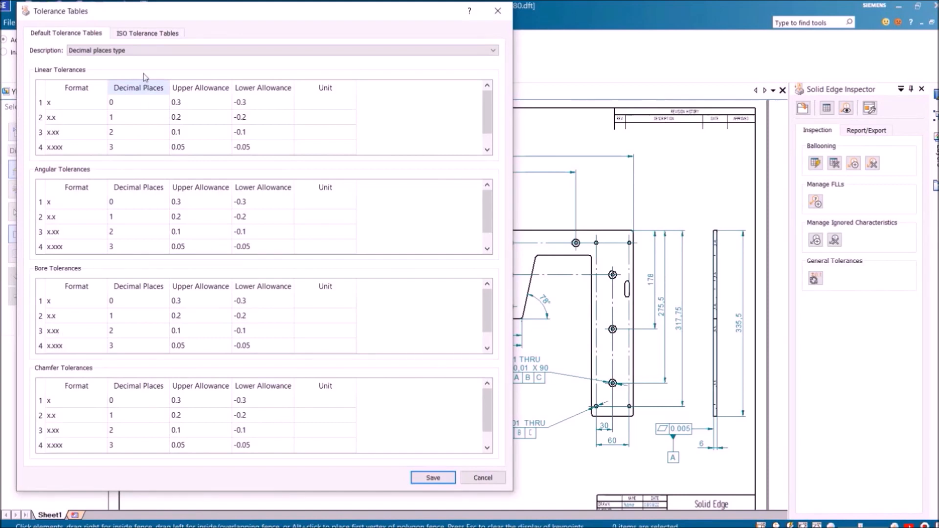
left_click(146, 51)
left_click(151, 77)
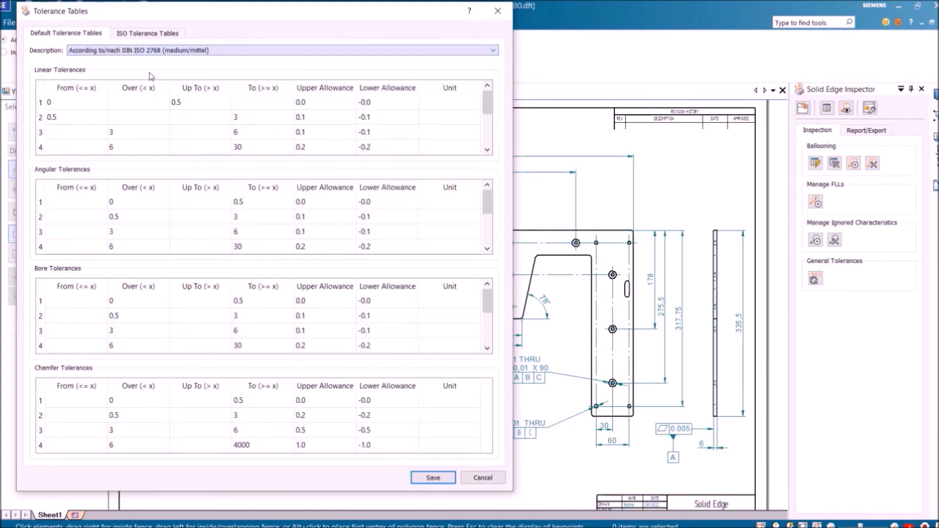
scroll(470, 227, "down", 2)
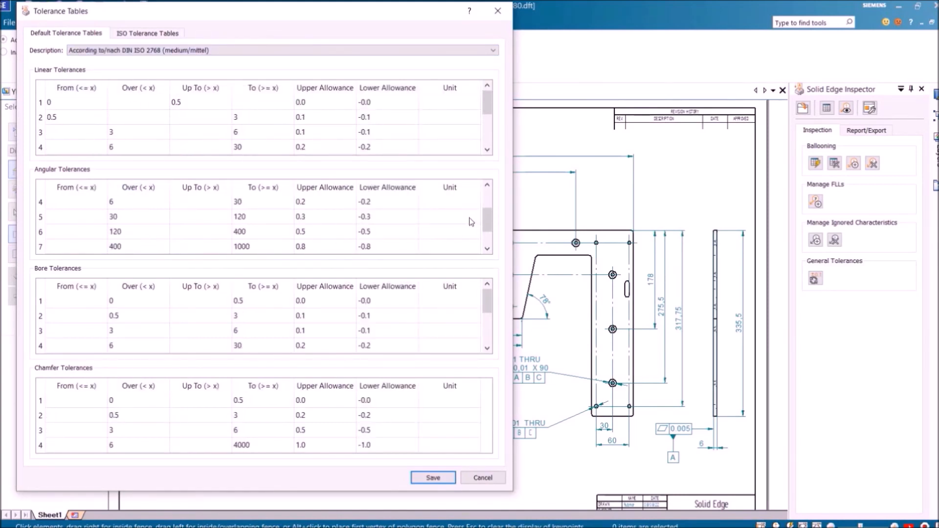
left_click(420, 478)
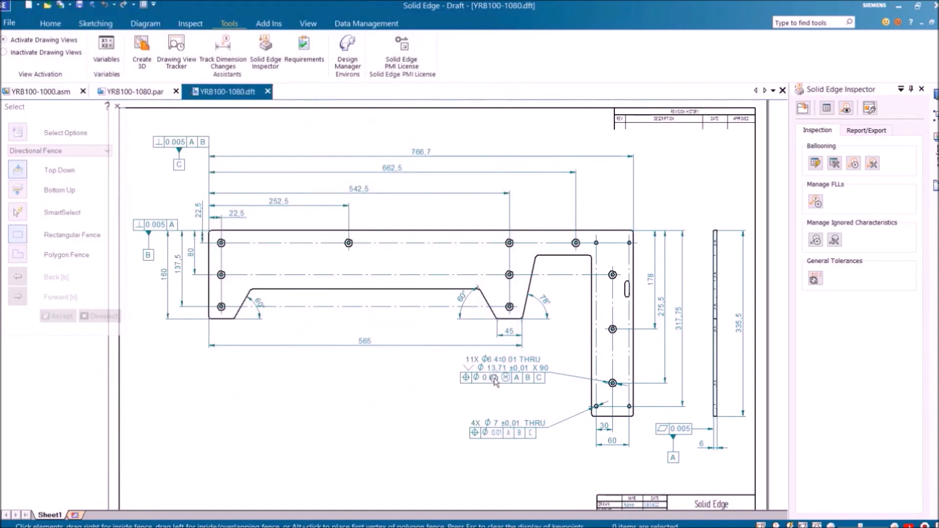
Create characteristic balloons on all dimensions and frames, then open the QDAS spreadsheet of 28 characteristics
left_click(814, 166)
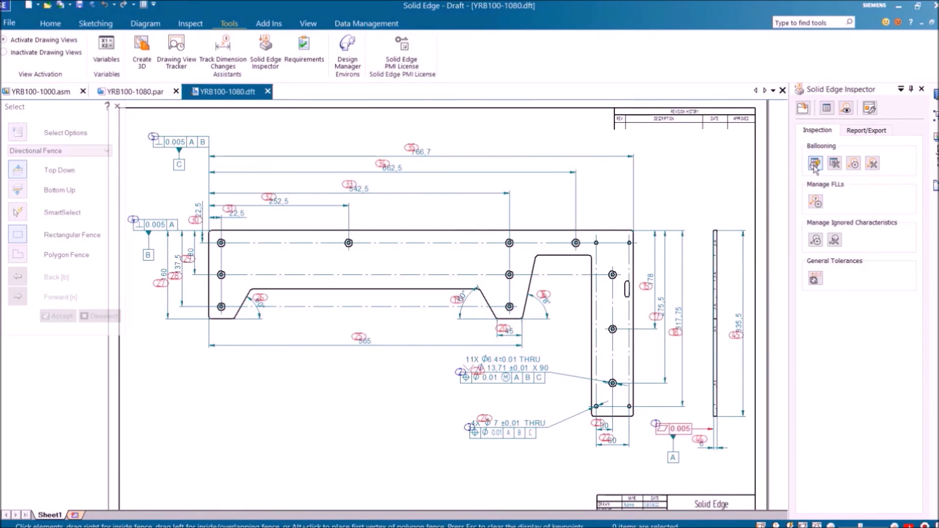
scroll(616, 186, "up", 4)
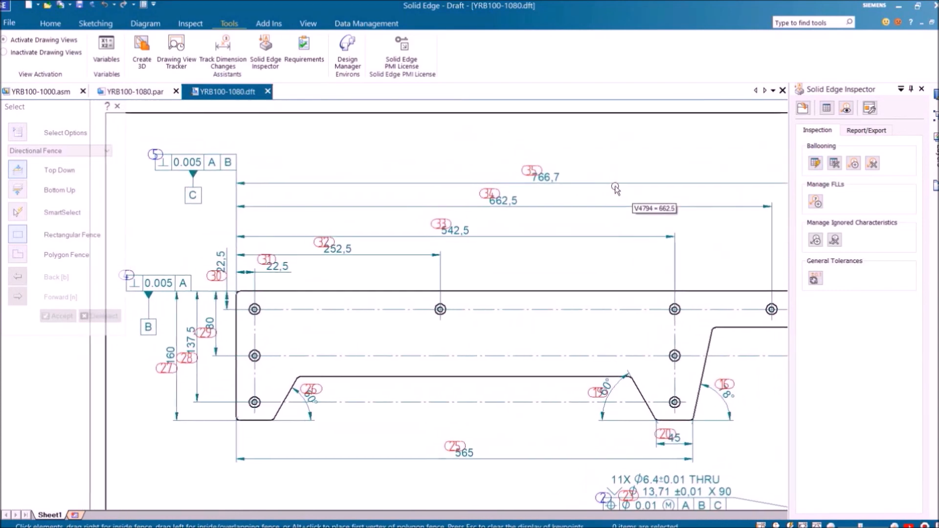
scroll(616, 186, "down", 3)
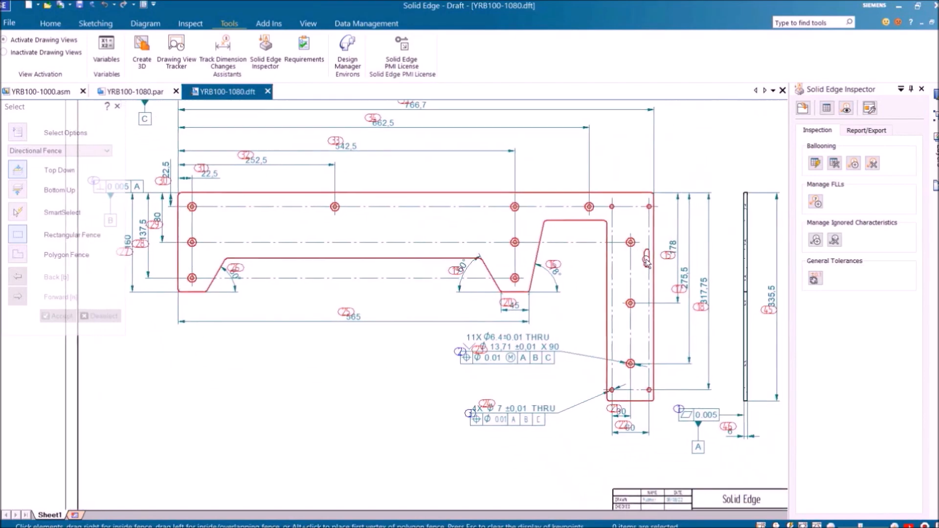
scroll(645, 261, "up", 2)
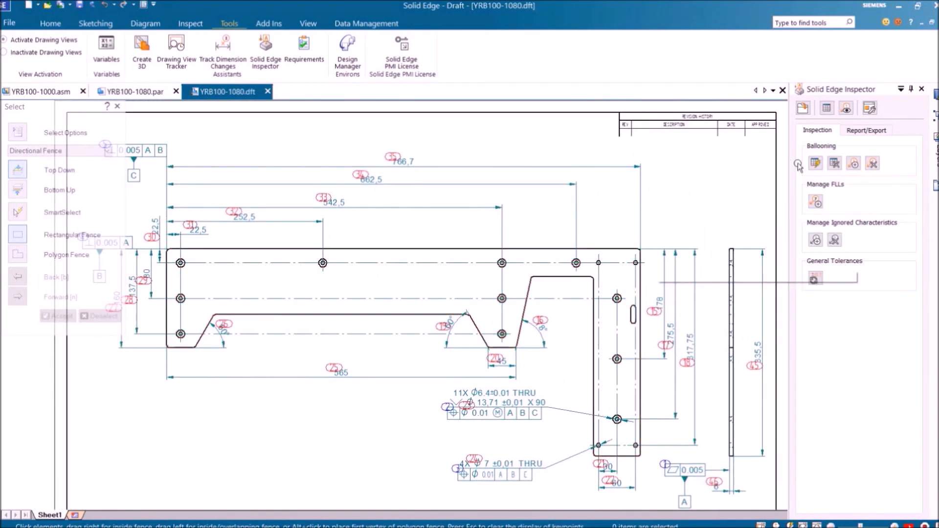
left_click(825, 108)
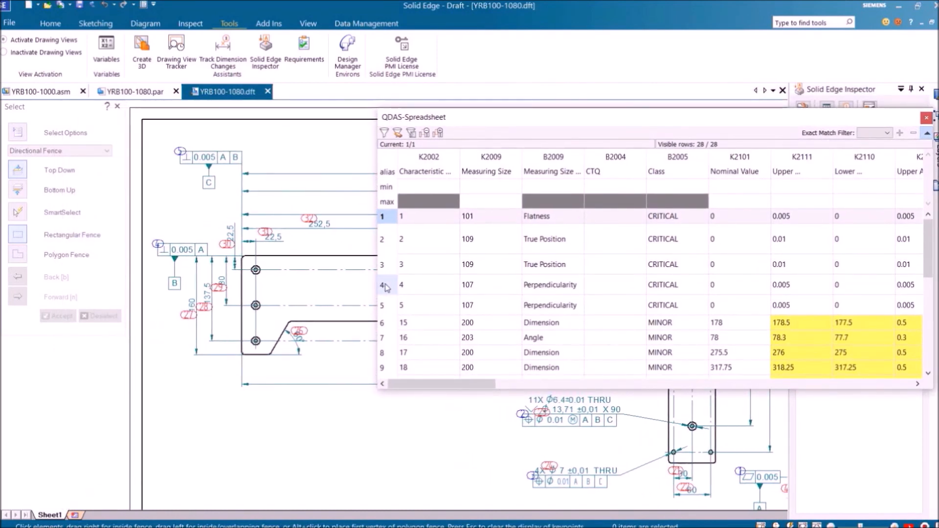
Select the Ø13.71 and Ø7 diameter characteristic rows and classify them as CRITICAL
left_click(383, 285)
left_click(385, 305)
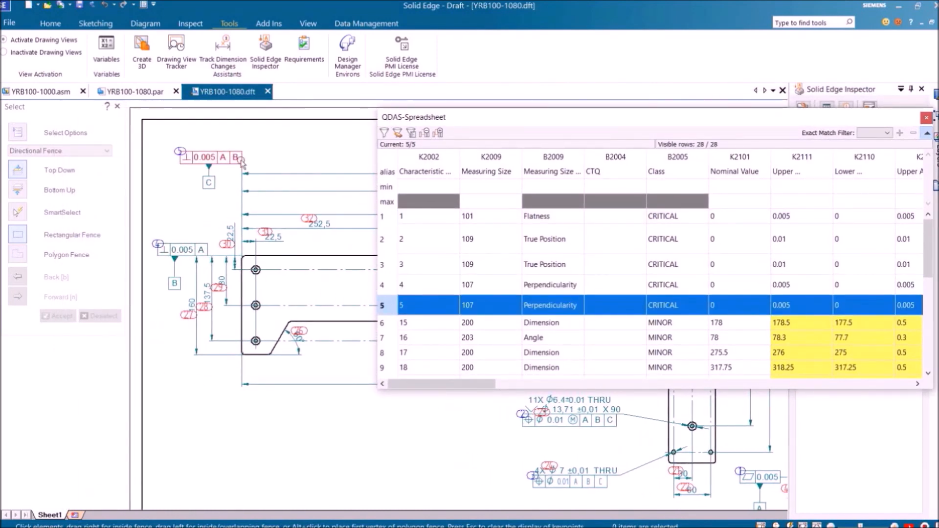
scroll(696, 374, "down", 2)
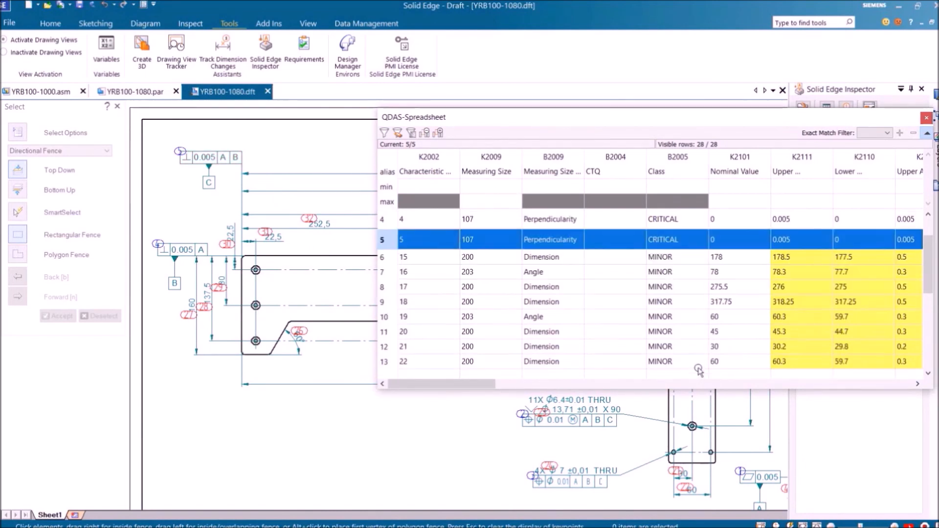
left_click_drag(499, 385, 526, 386)
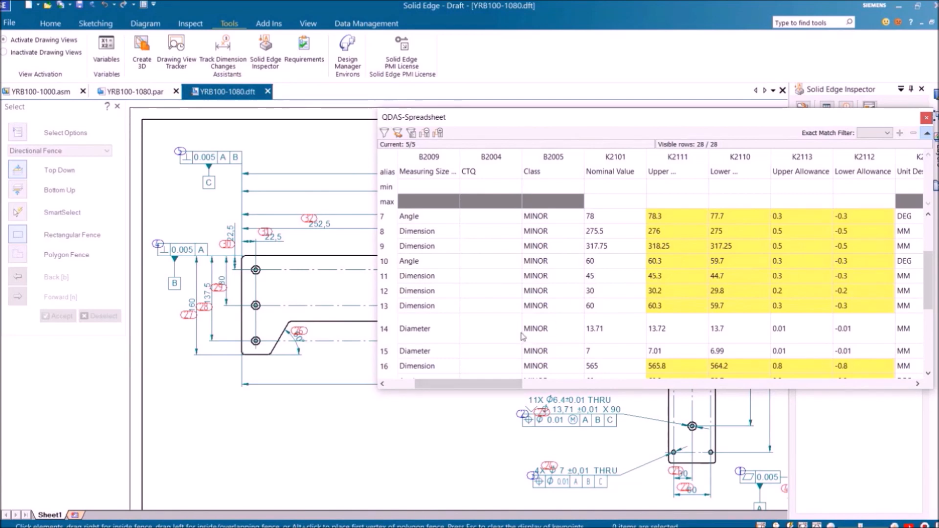
left_click(390, 335)
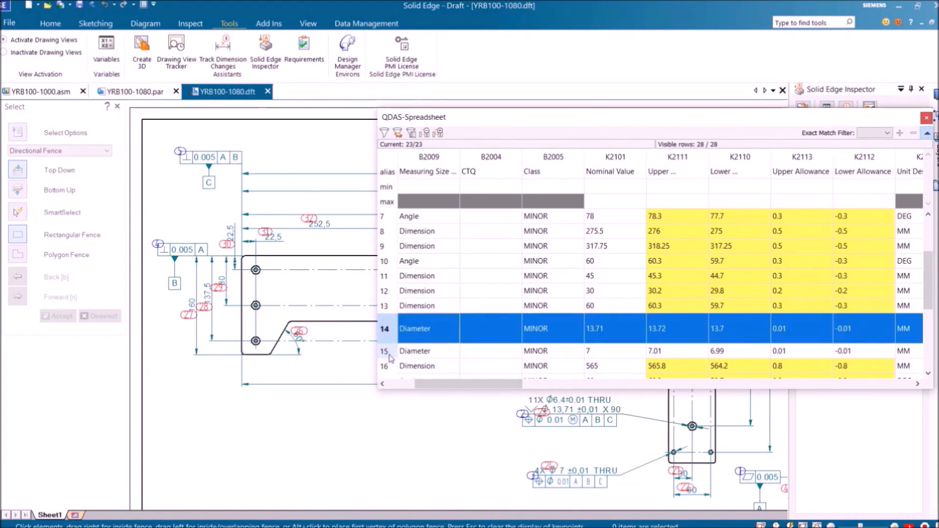
left_click(390, 356)
left_click(390, 329, "ctrl")
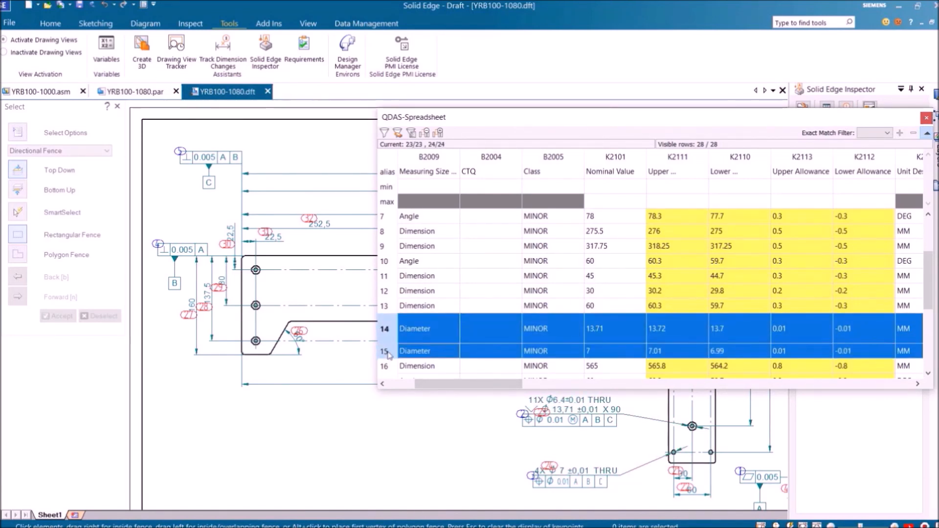
right_click(571, 339)
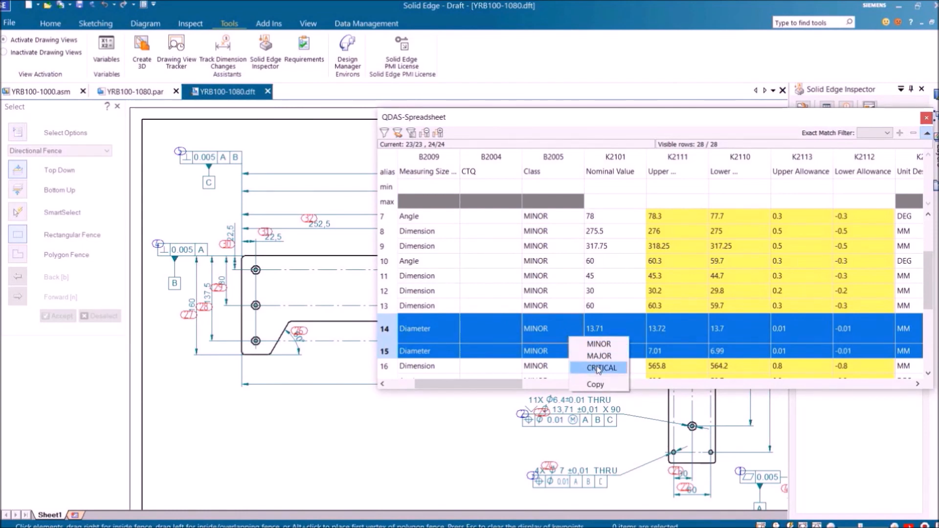
left_click(597, 367)
Commit the classification change and close the QDAS spreadsheet
left_click_drag(486, 384, 459, 384)
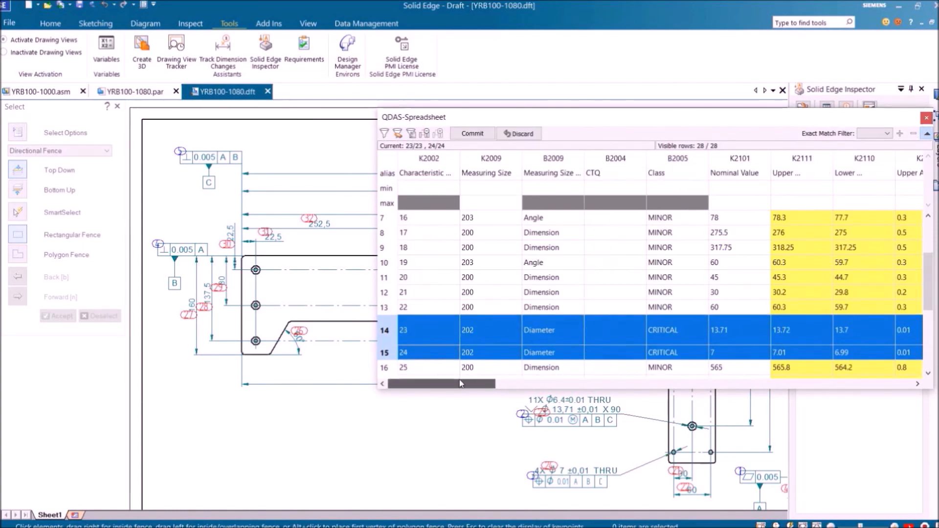
left_click(472, 134)
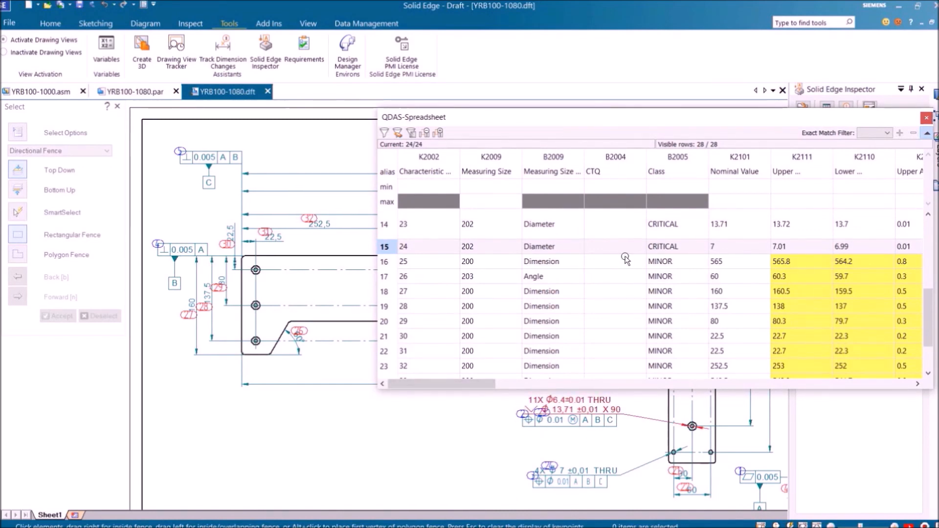
left_click(926, 118)
scroll(496, 335, "up", 3)
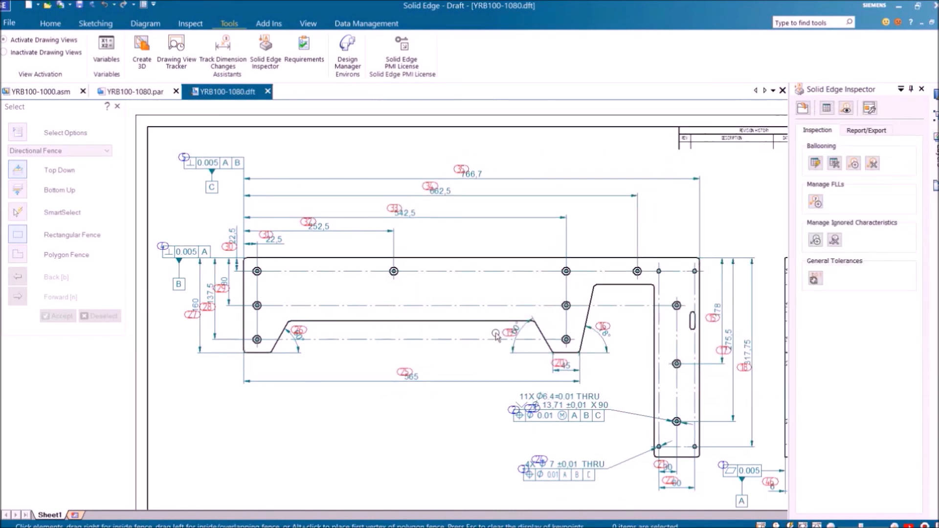
Export the inspection project as a Project - File including drawings
middle_click_drag(496, 335, 469, 328)
scroll(470, 328, "down", 1)
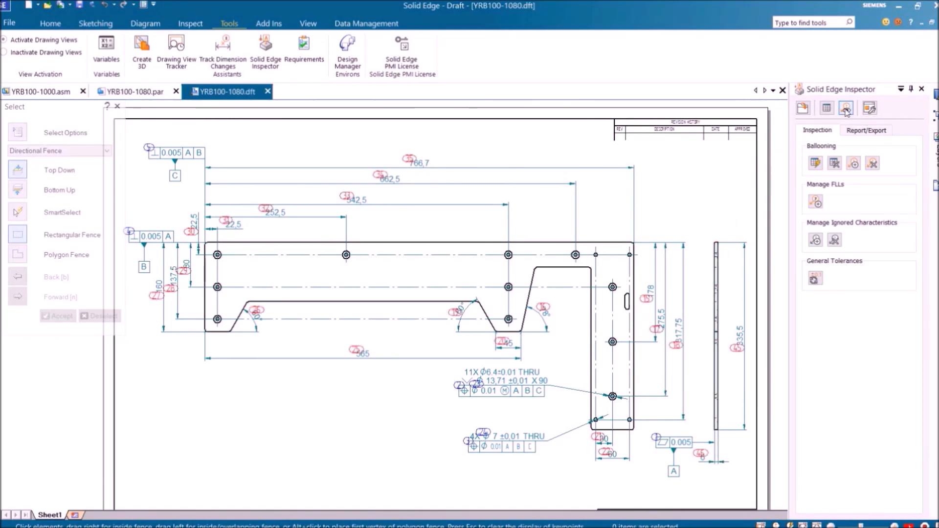
left_click(859, 132)
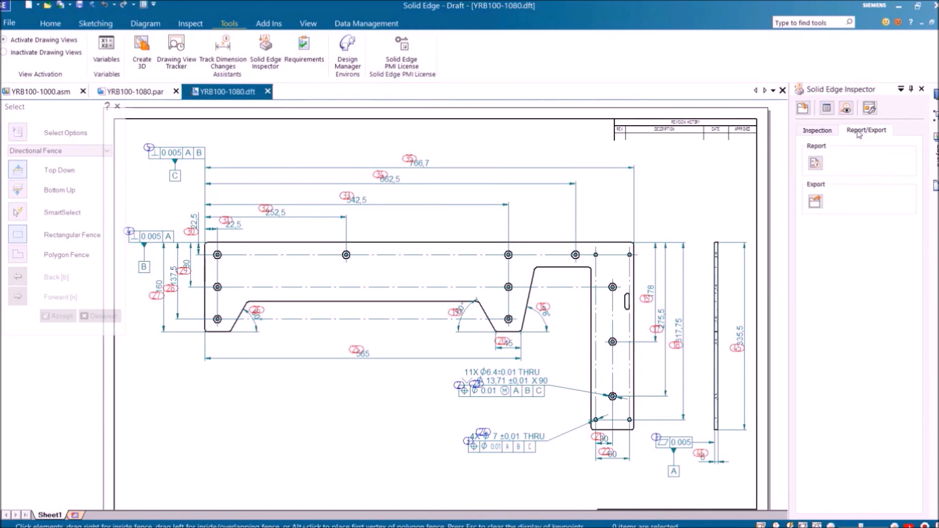
left_click(815, 202)
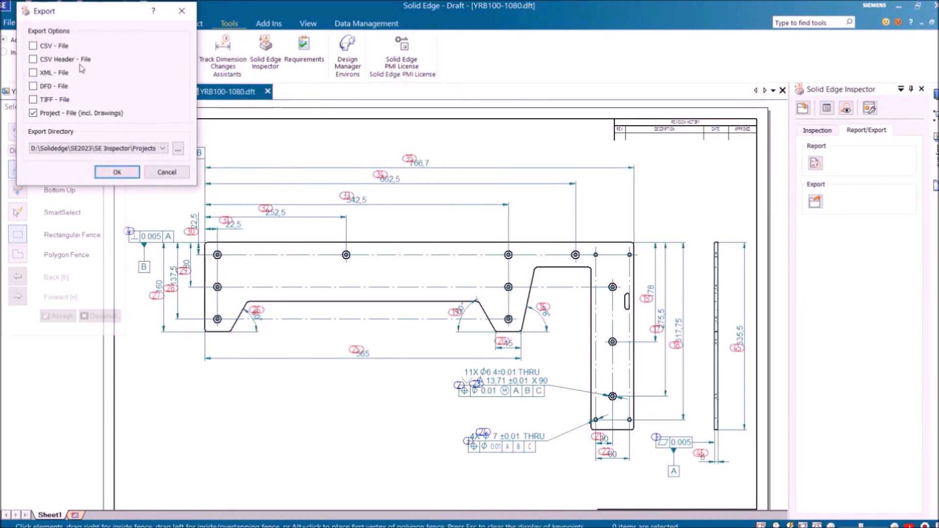
left_click(119, 173)
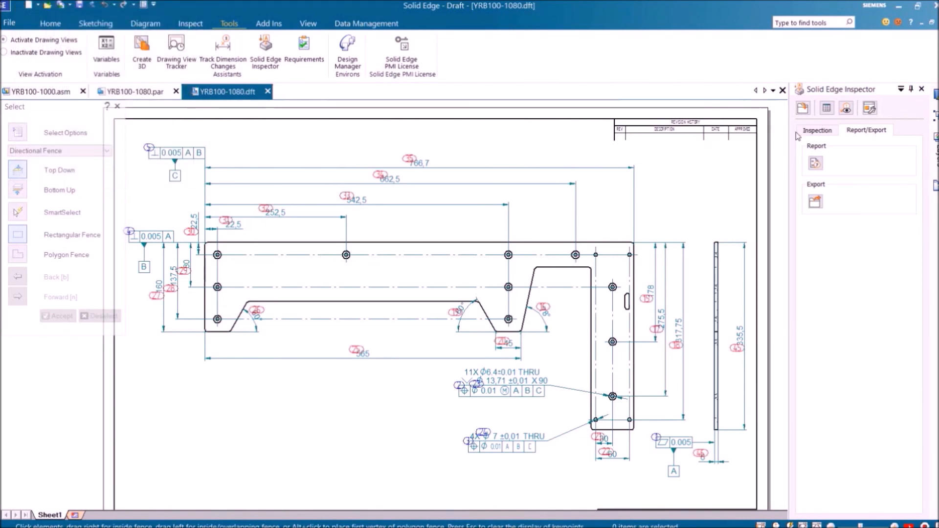
Delete all balloons and the property list from the drawing
left_click(816, 131)
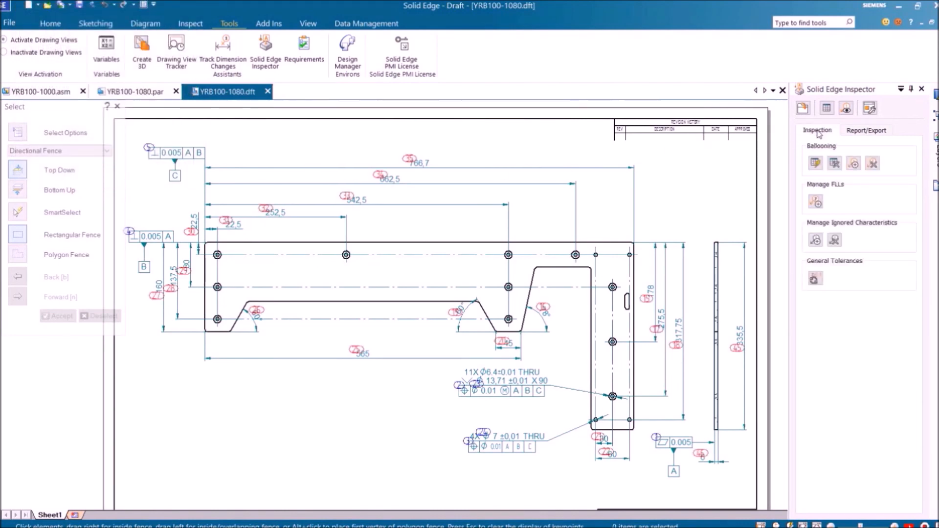
left_click(835, 165)
left_click(472, 305)
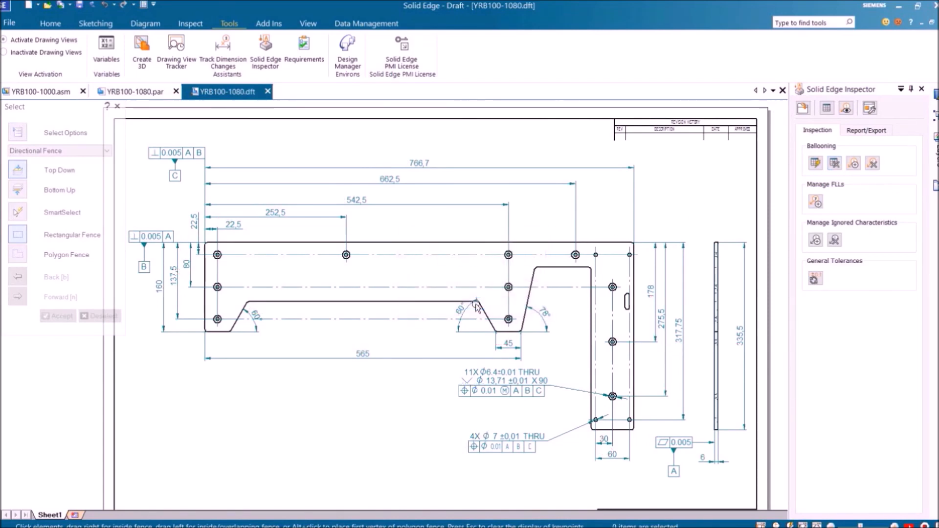
Reload the YRB100-1080.ipxml inspection project to restore the balloons
left_click(800, 108)
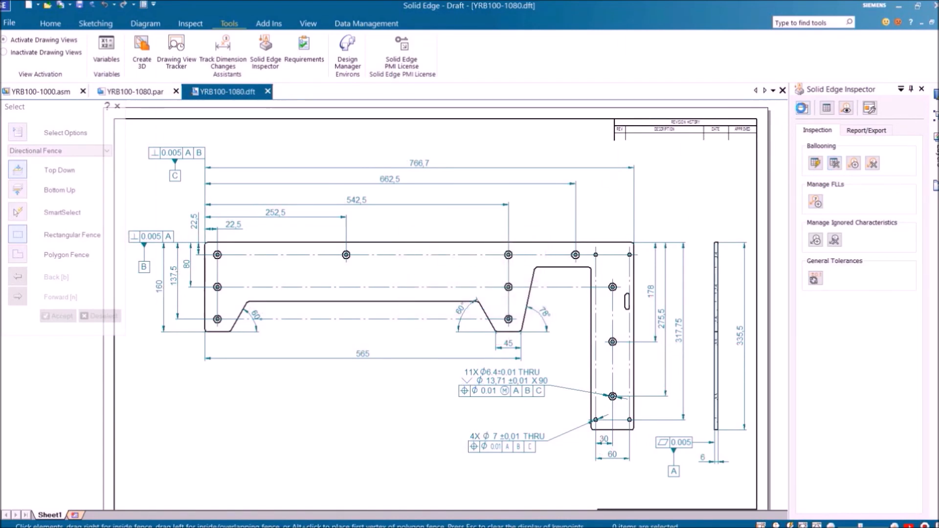
left_click(341, 111)
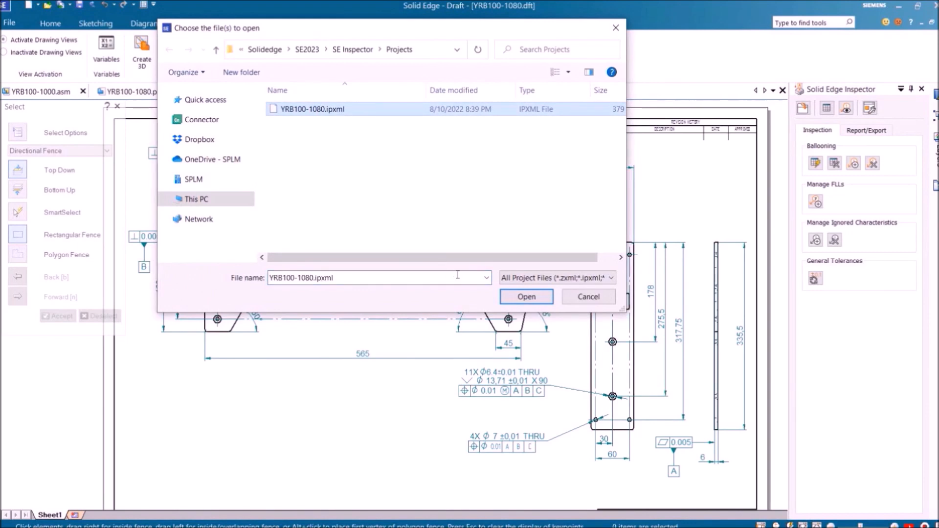
left_click(526, 296)
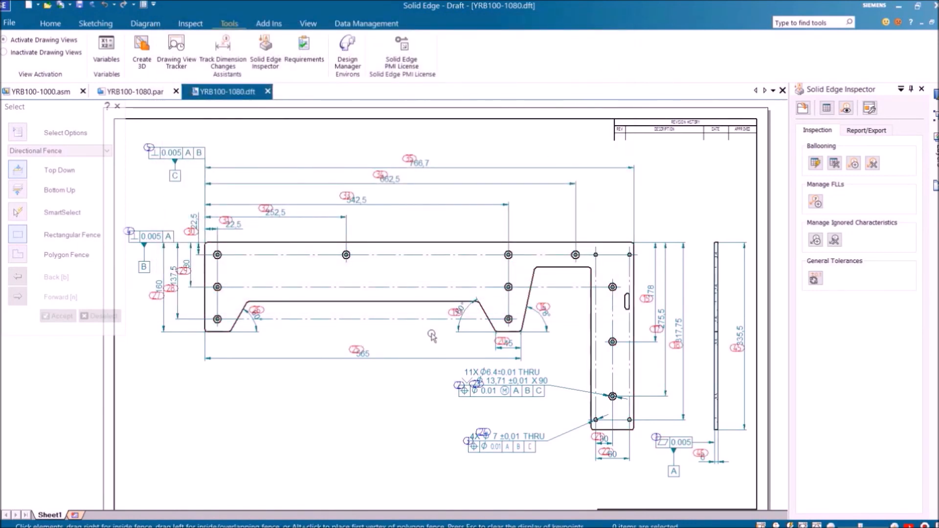
left_click(860, 131)
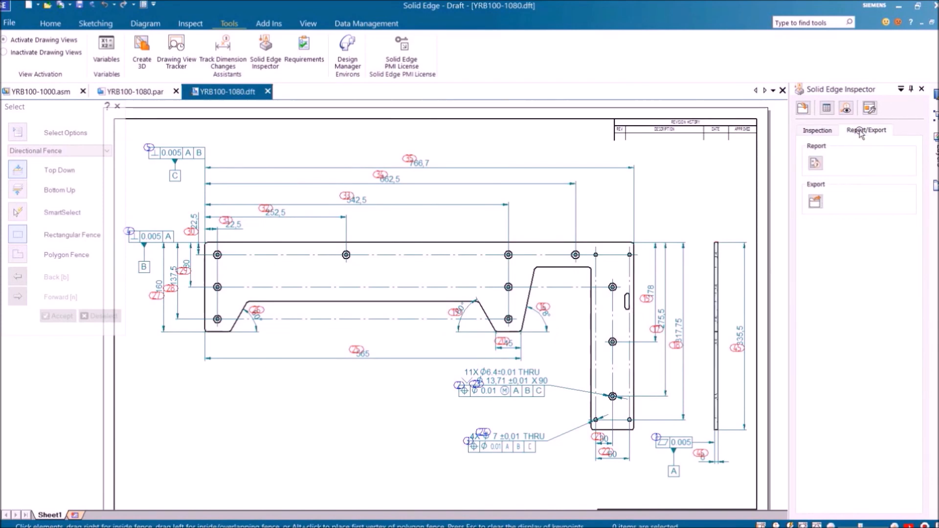
left_click(815, 165)
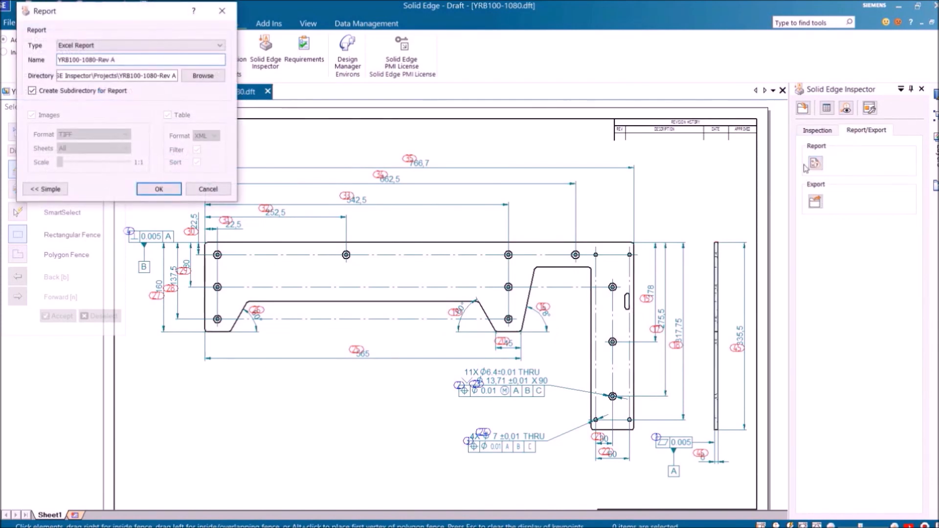
Generate the YRB100-1080-Rev A inspection report as an Excel Report and scroll through it
left_click(105, 45)
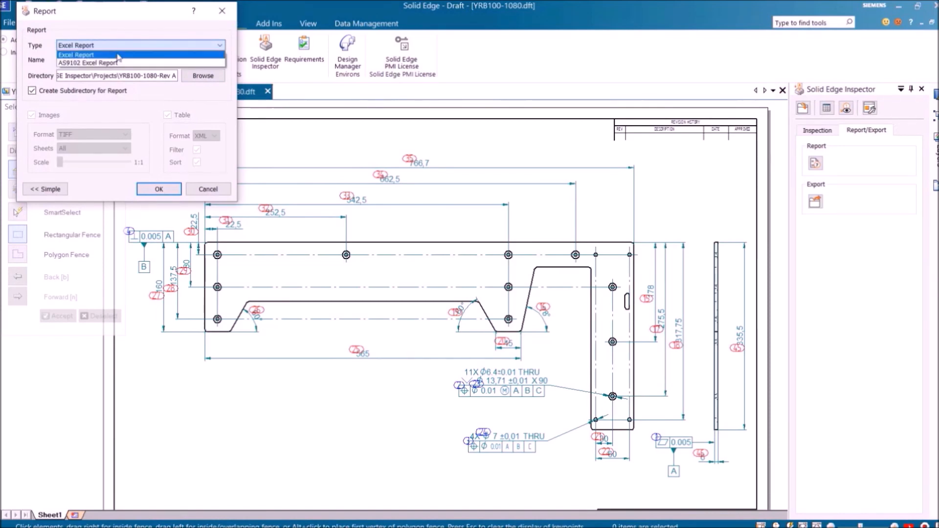
left_click(119, 56)
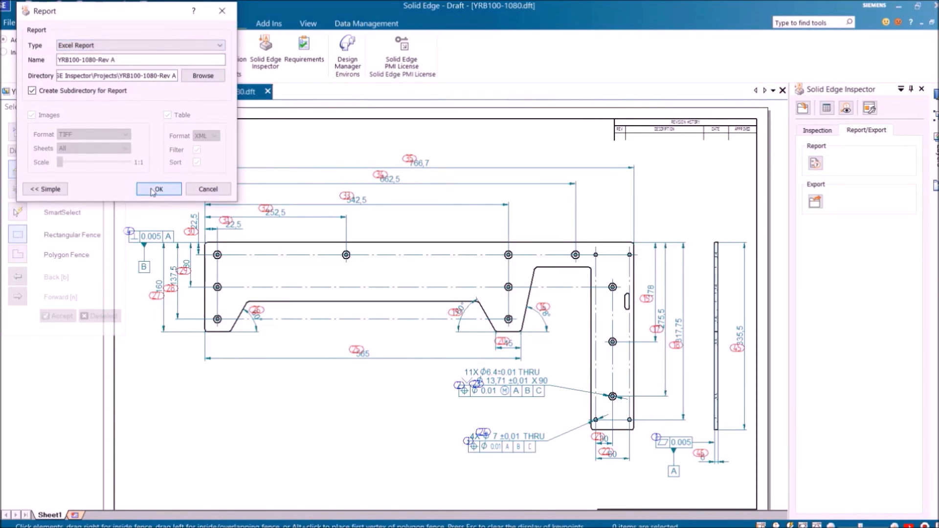
left_click(155, 189)
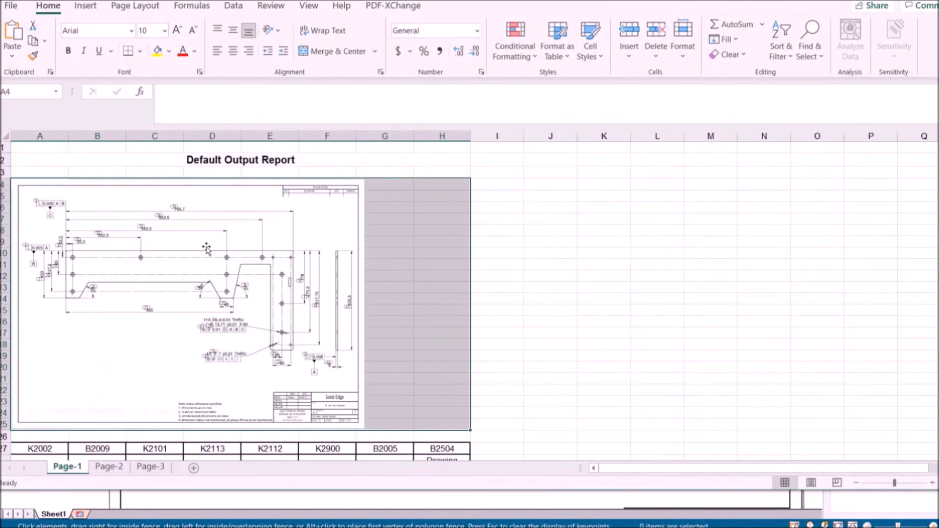
scroll(240, 300, "down", 3)
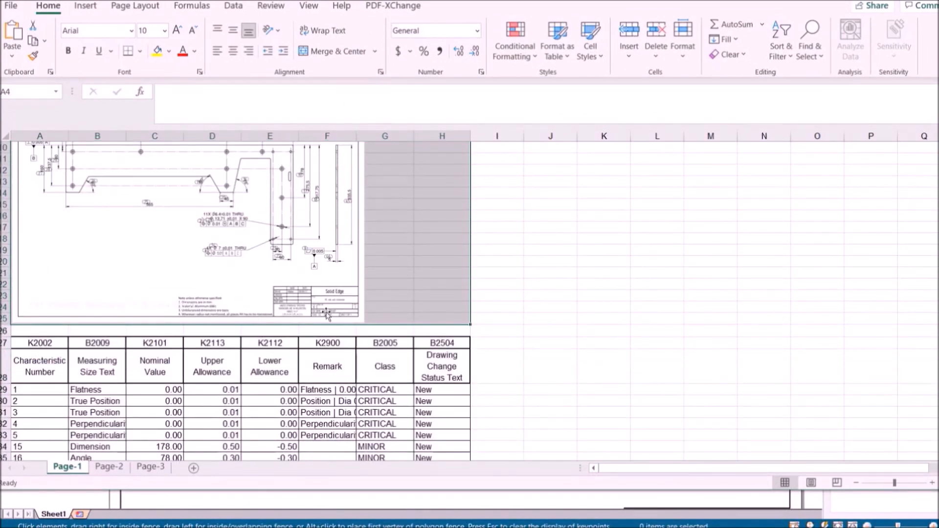
scroll(316, 396, "down", 8)
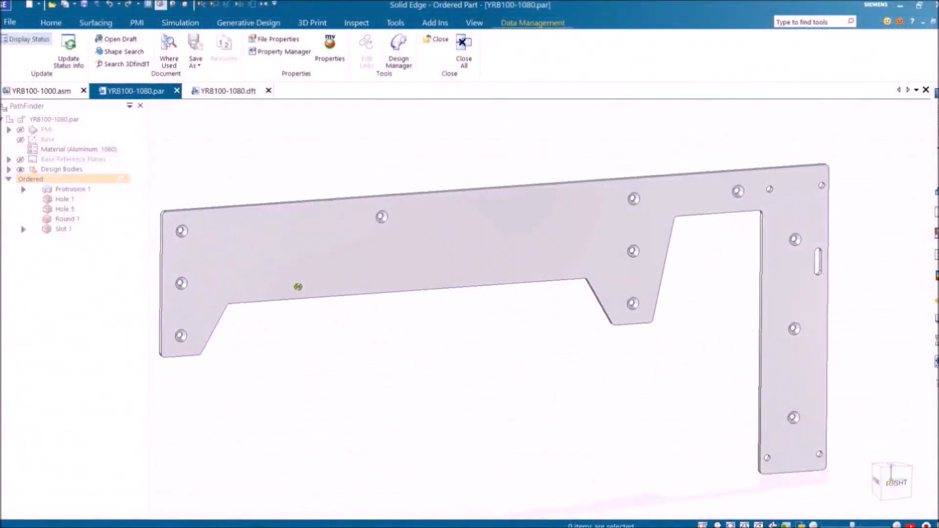
Use Move Faces to shift the three left-end hole faces 2.5 mm along the horizontal axis
left_click(50, 23)
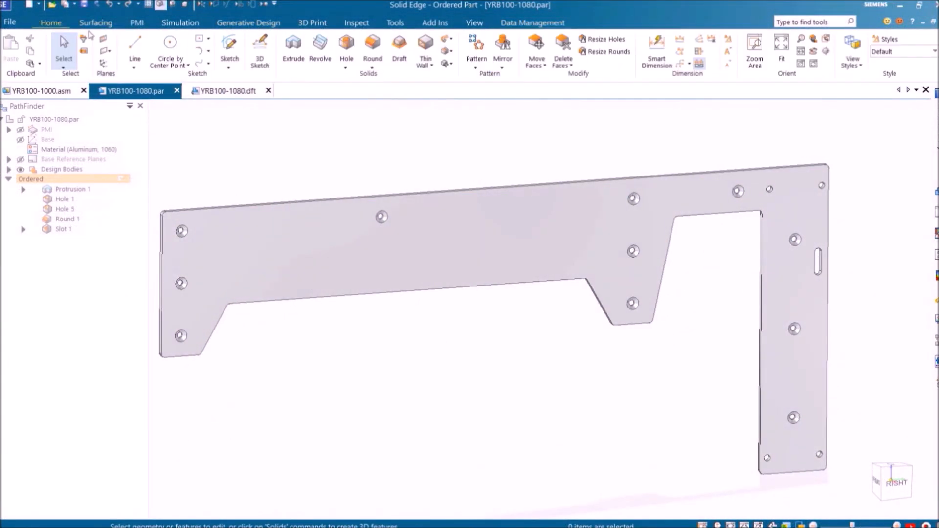
left_click(536, 49)
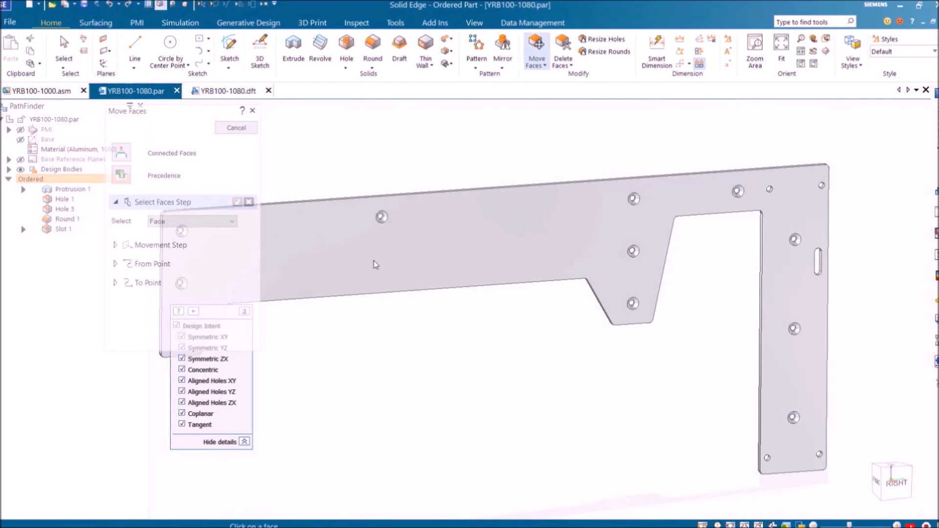
middle_click_drag(391, 274, 367, 283, "shift")
scroll(337, 262, "up", 2)
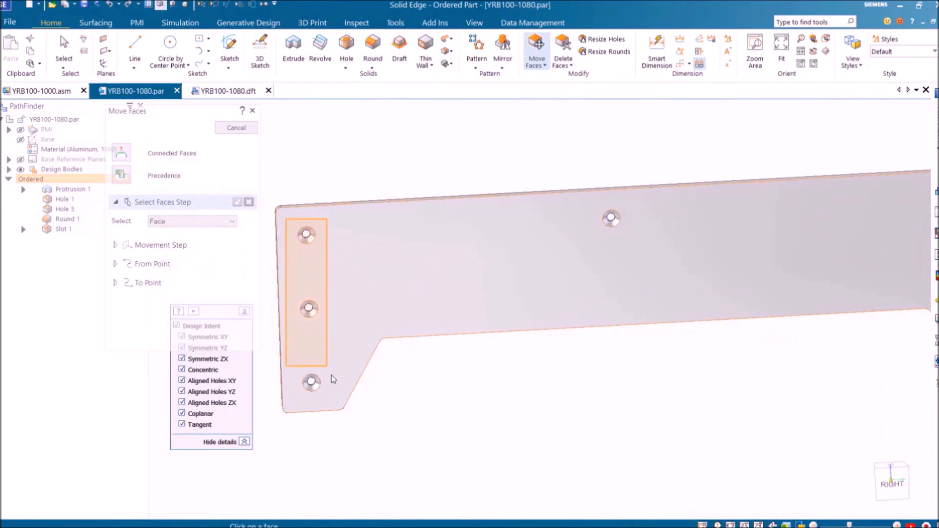
left_click(306, 235)
right_click(333, 152)
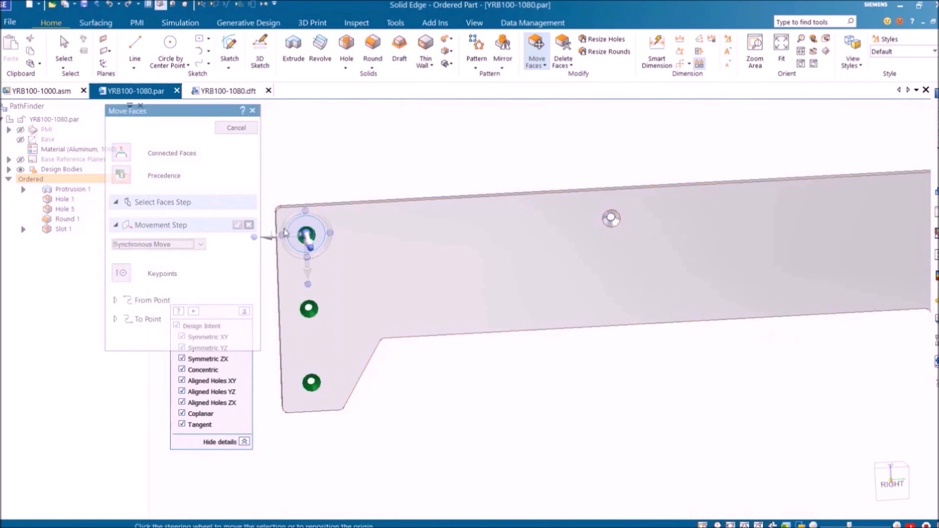
left_click(280, 236)
type("2.5")
key("Return")
right_click(327, 235)
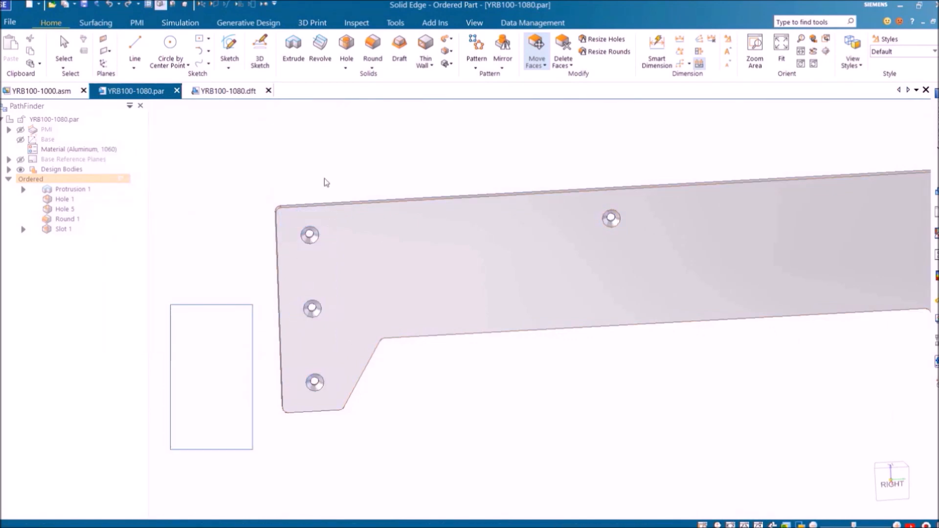
left_click(245, 128)
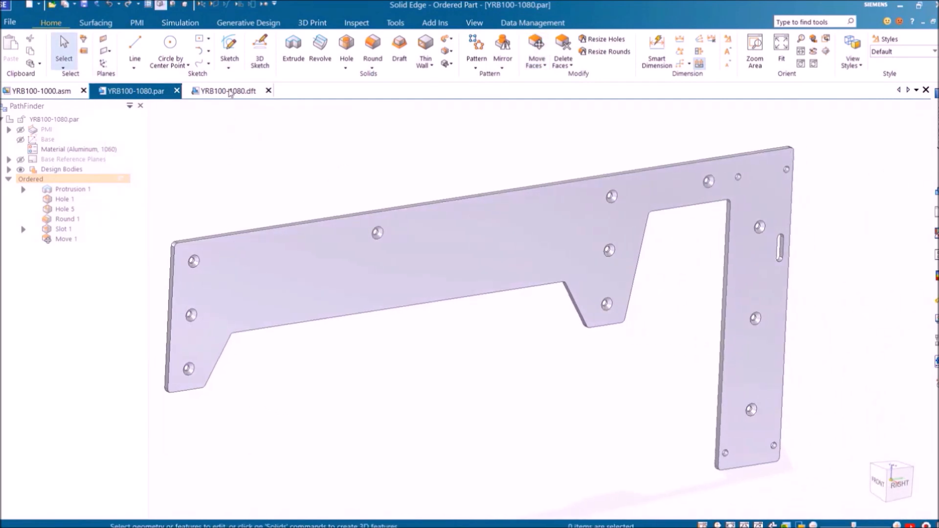
left_click(230, 92)
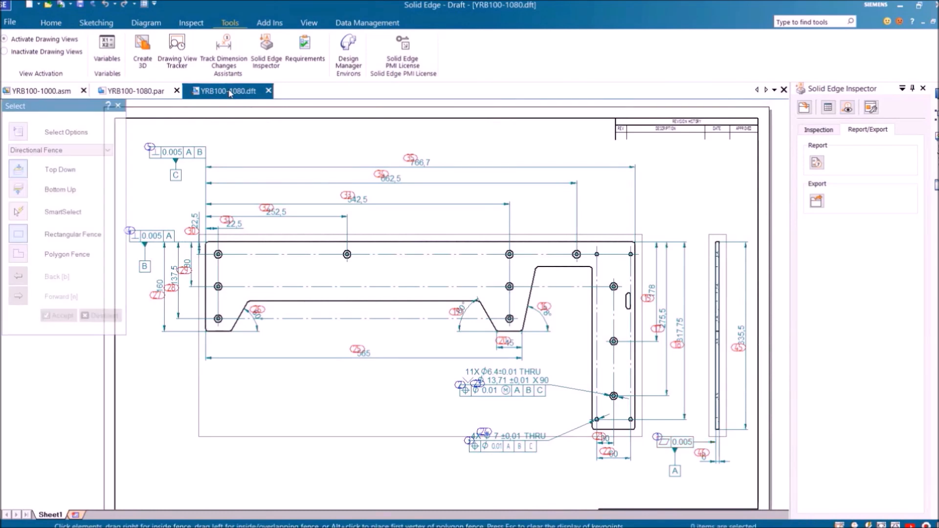
Update the drawing views to the changed model and delete the 60° angle dimension
scroll(254, 251, "up", 3)
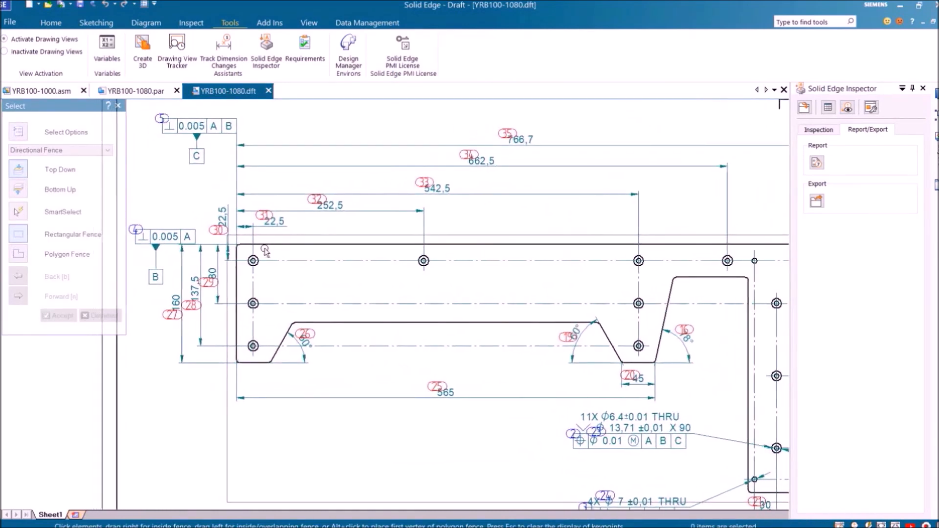
left_click(53, 23)
left_click(168, 61)
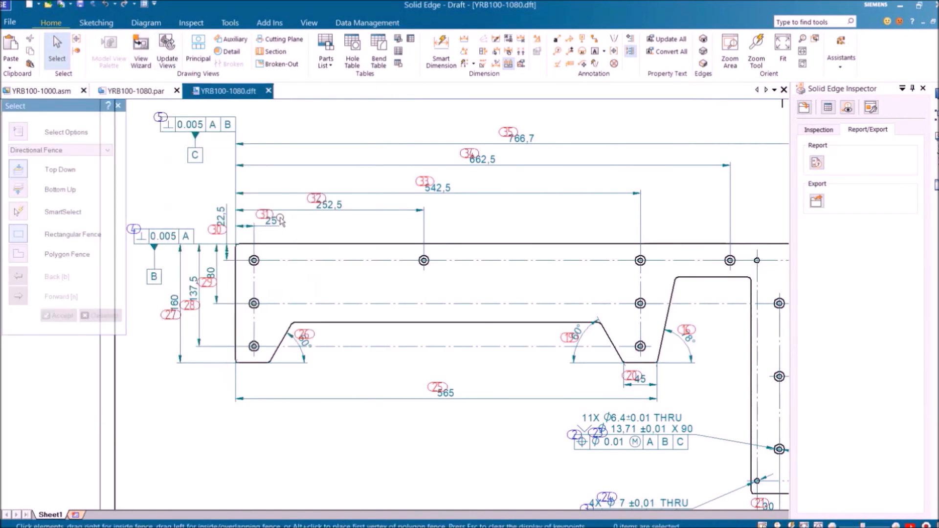
scroll(607, 386, "up", 2)
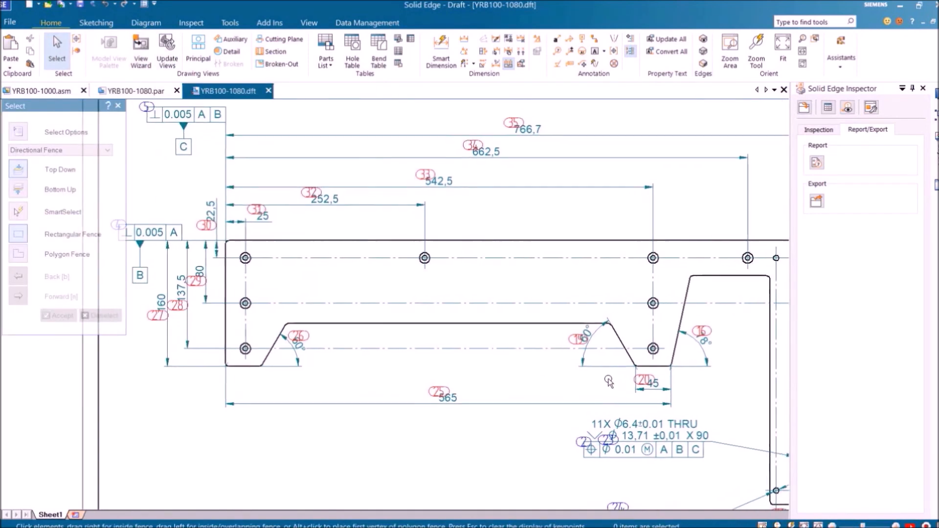
left_click(605, 336)
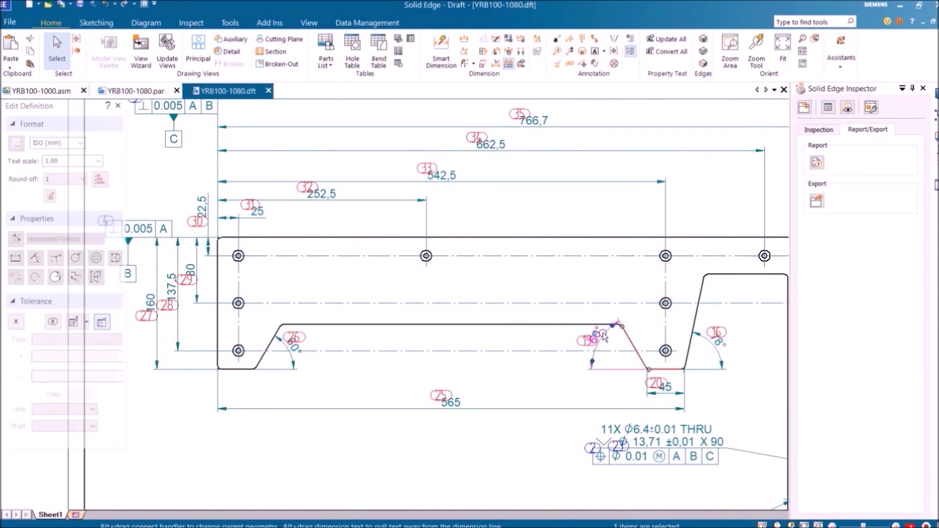
right_click(603, 337)
left_click(645, 312)
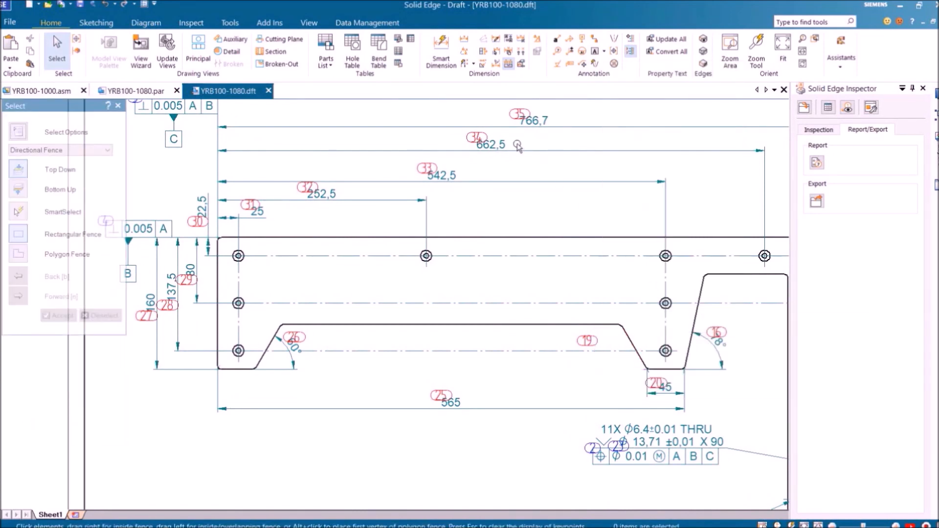
Add a vertical 106 dimension between the part's top and lower edges
left_click(452, 67)
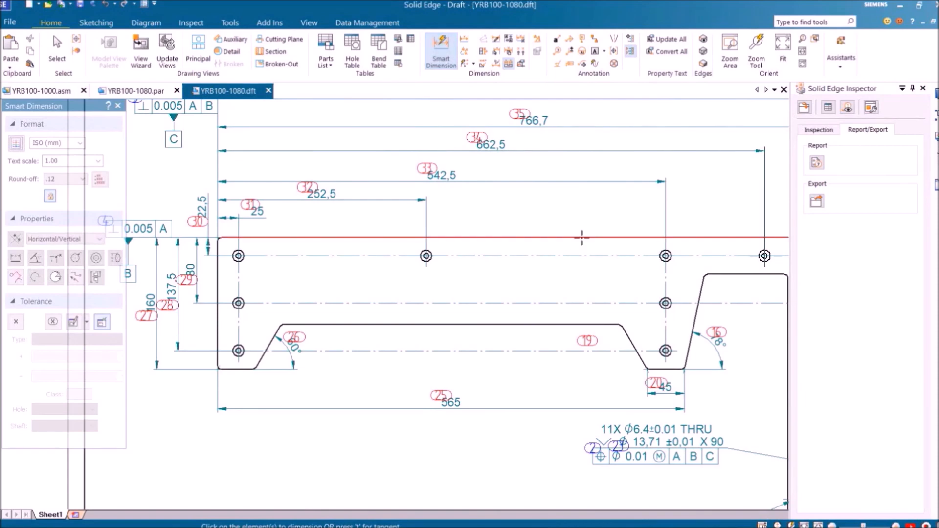
left_click(580, 238)
left_click(580, 324)
left_click(556, 281)
scroll(472, 434, "down", 4)
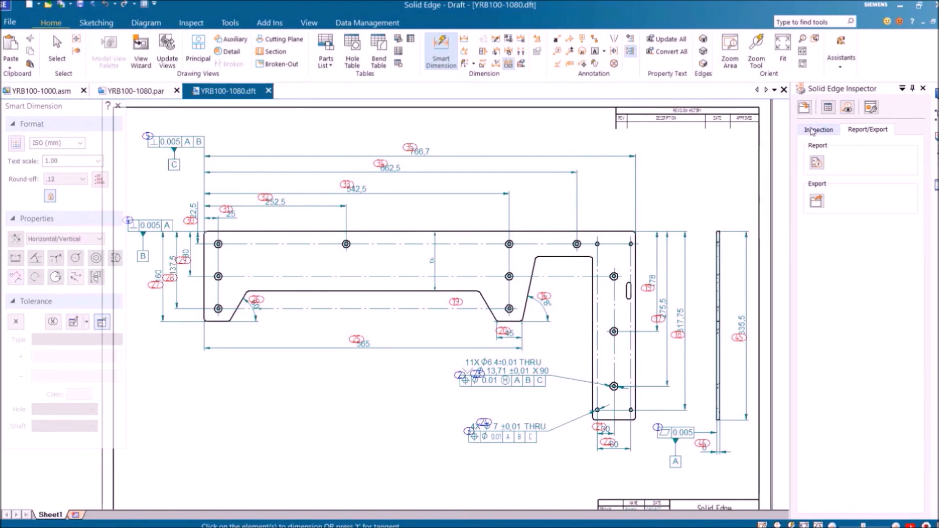
left_click(812, 130)
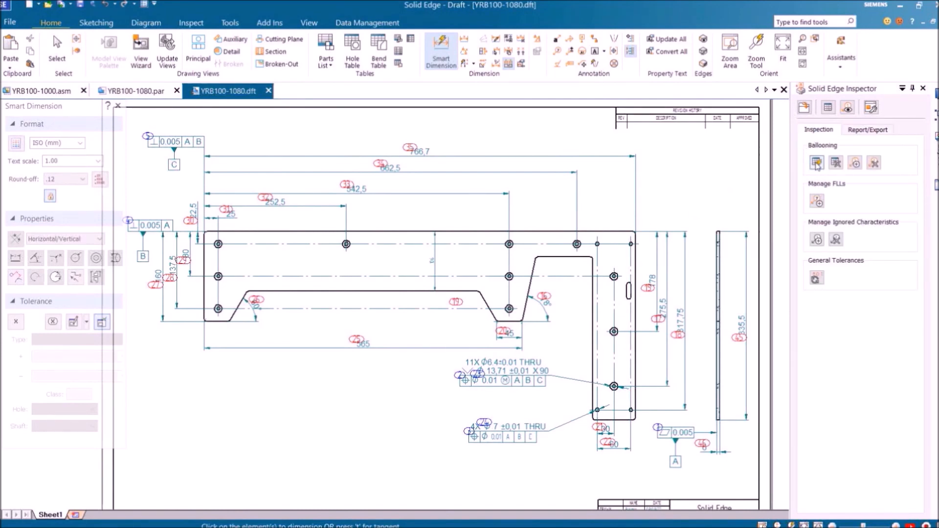
Update existing balloons and scan the drawing, adding balloon 47 to the 106 dimension
left_click(816, 163)
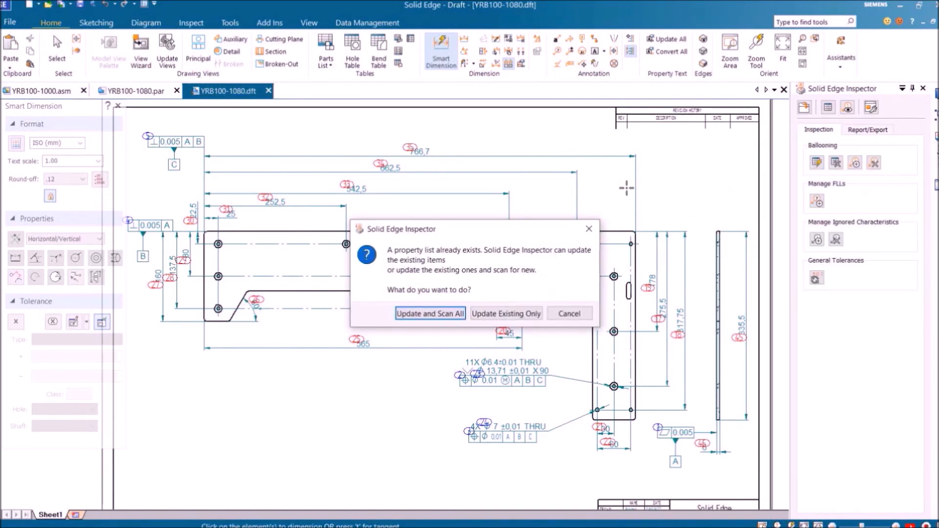
left_click(438, 311)
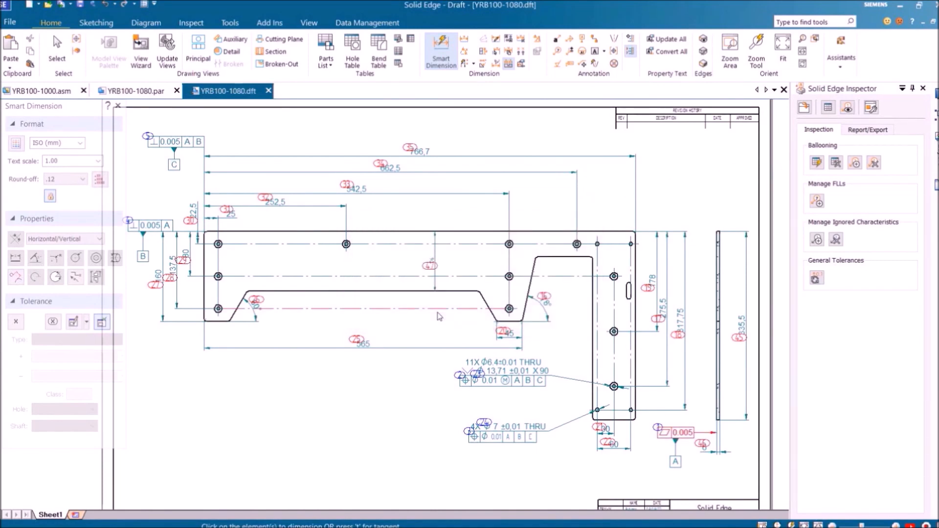
scroll(436, 286, "up", 3)
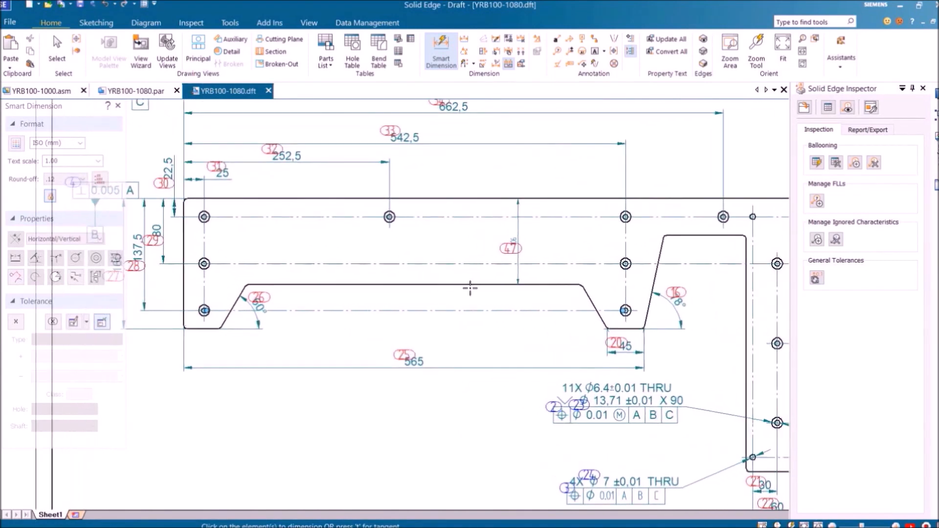
scroll(439, 288, "down", 3)
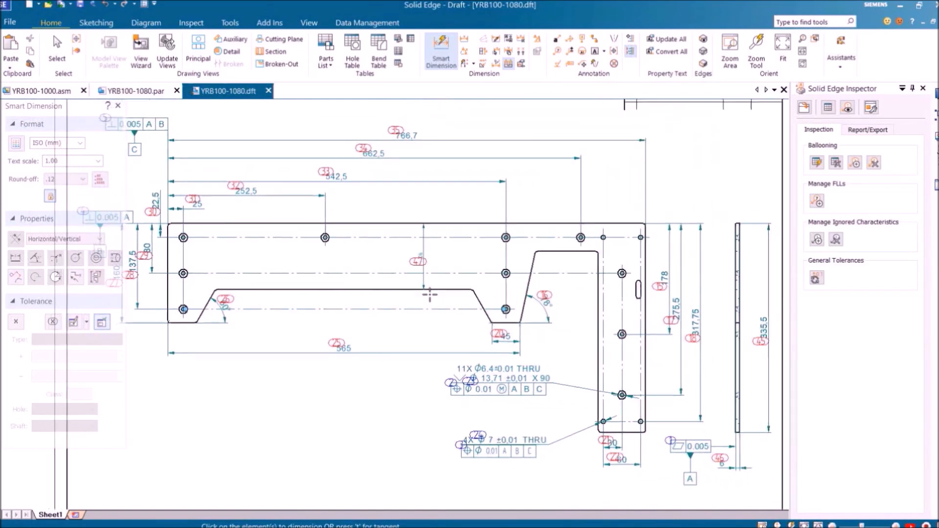
In the QDAS spreadsheet, filter drawing change status to Deleted, Modified and New
left_click(812, 107)
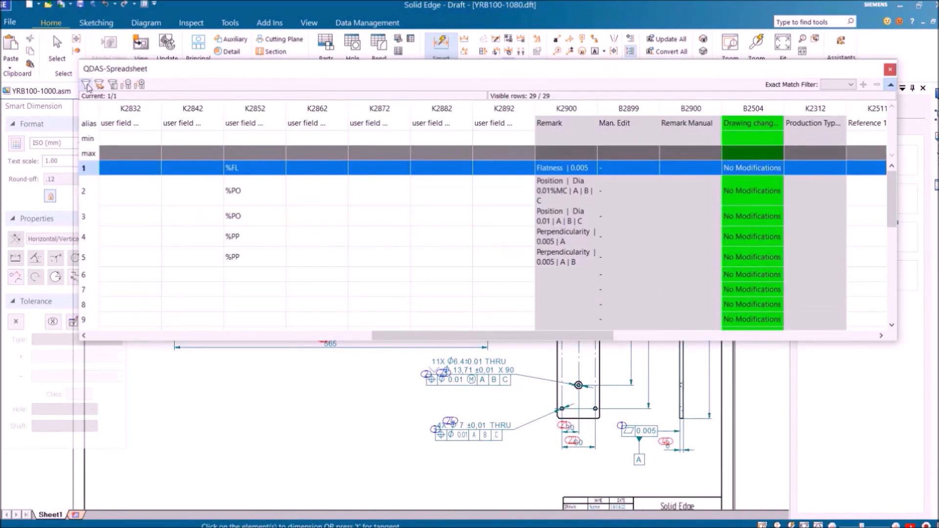
left_click(112, 85)
left_click(113, 85)
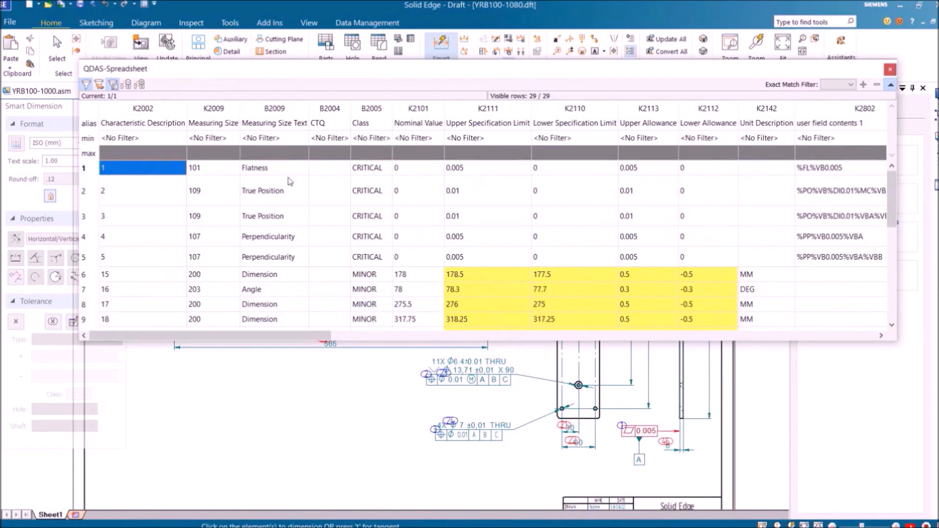
left_click(666, 336)
left_click(667, 335)
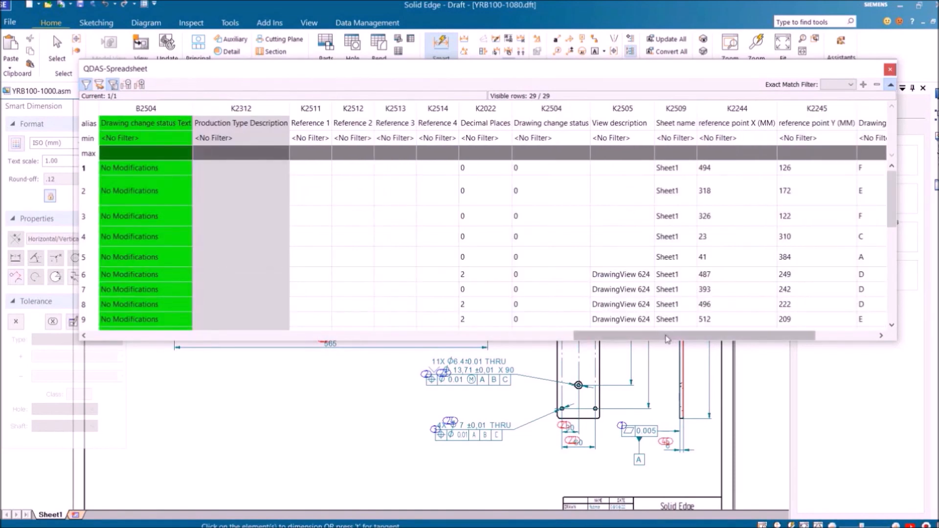
left_click_drag(666, 336, 627, 335)
left_click(262, 139)
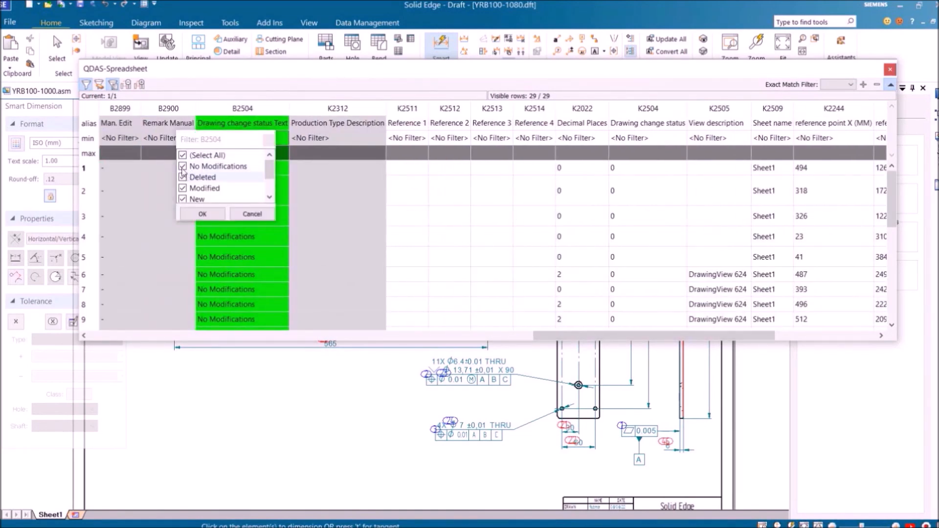
left_click(184, 156)
left_click(183, 177)
left_click(184, 188)
left_click(183, 199)
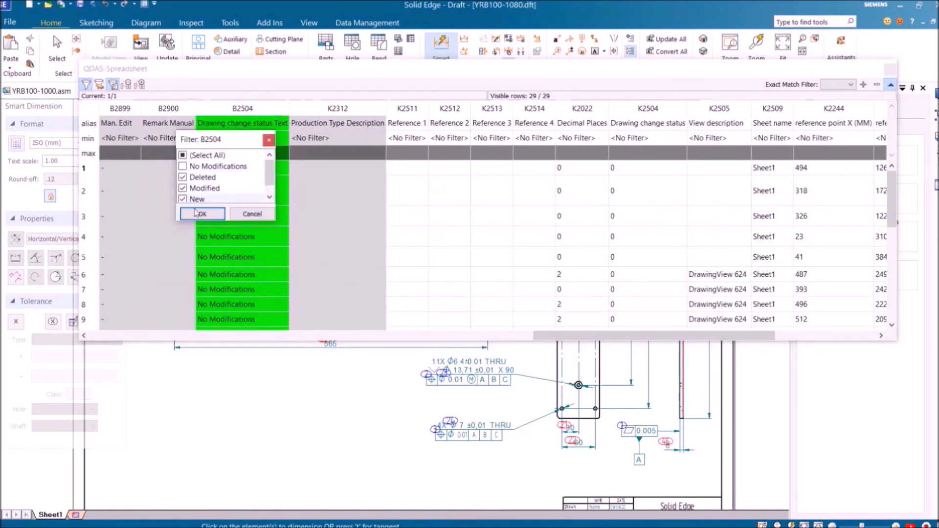
left_click(203, 214)
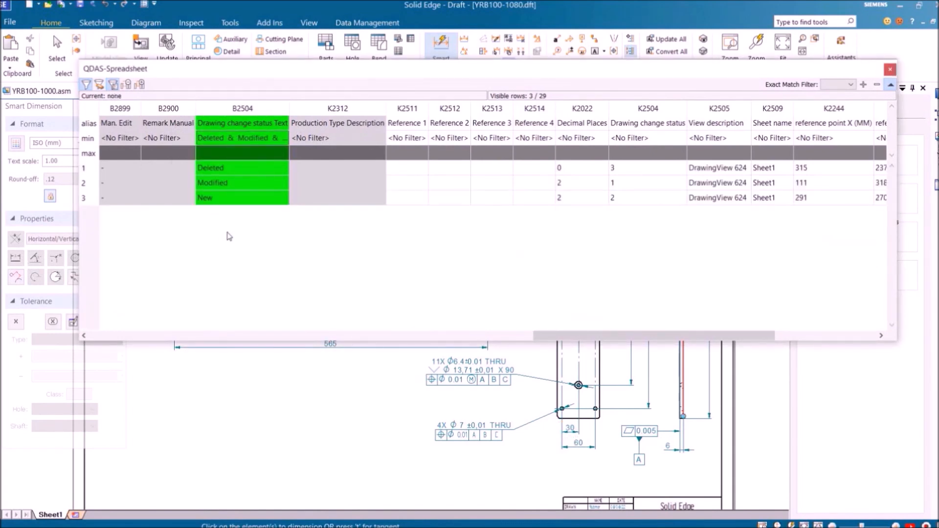
Review new characteristic 47, then clear the filter and close the spreadsheet
mouse_move(258, 72)
left_mouse_down()
mouse_move(395, 314)
mouse_move(356, 335)
left_mouse_up()
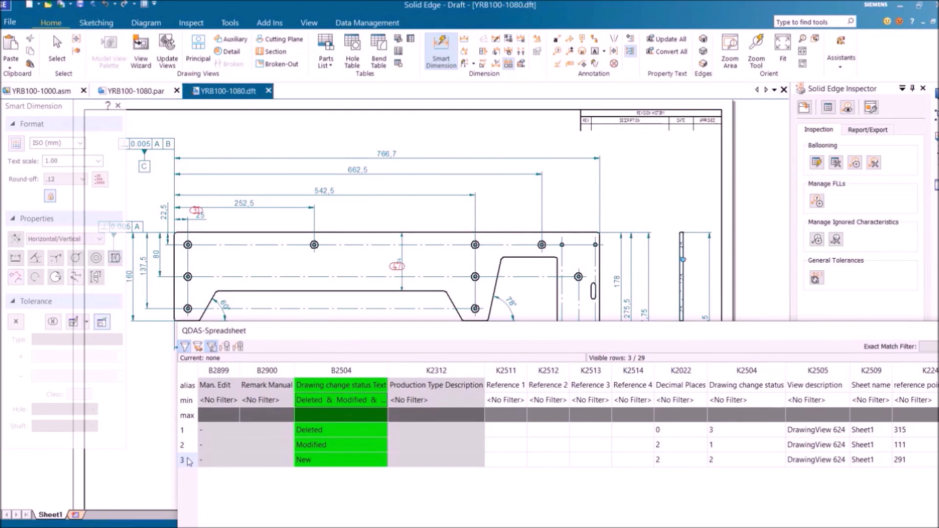
left_click(186, 460)
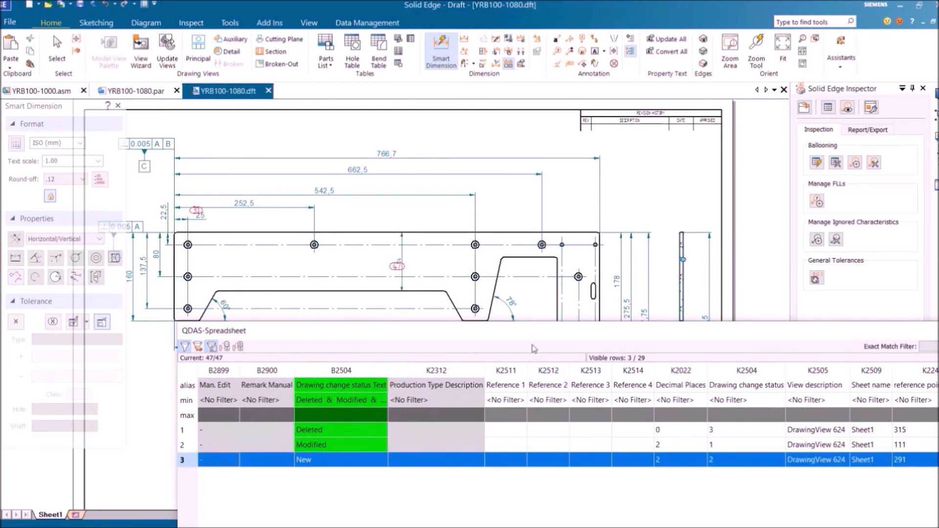
left_click_drag(533, 335, 449, 233)
left_click_drag(391, 497, 177, 498)
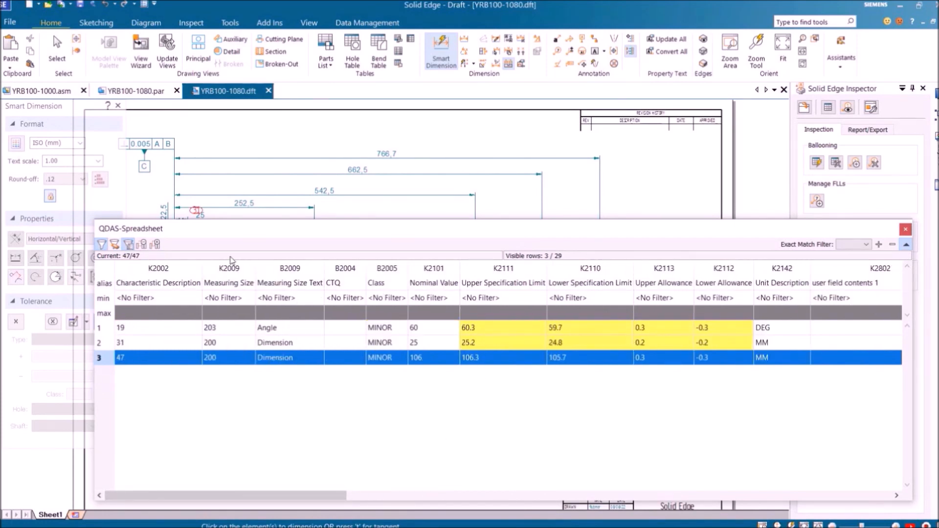
left_click(101, 244)
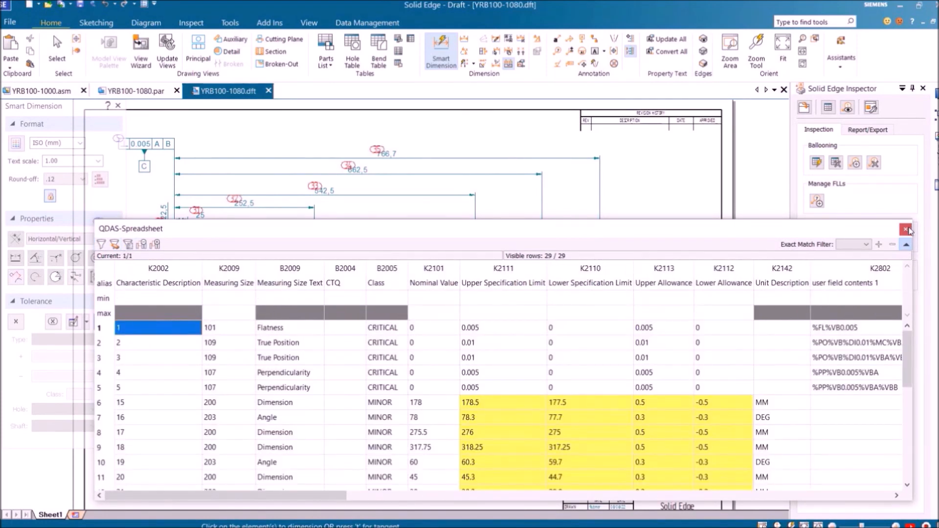
left_click(905, 229)
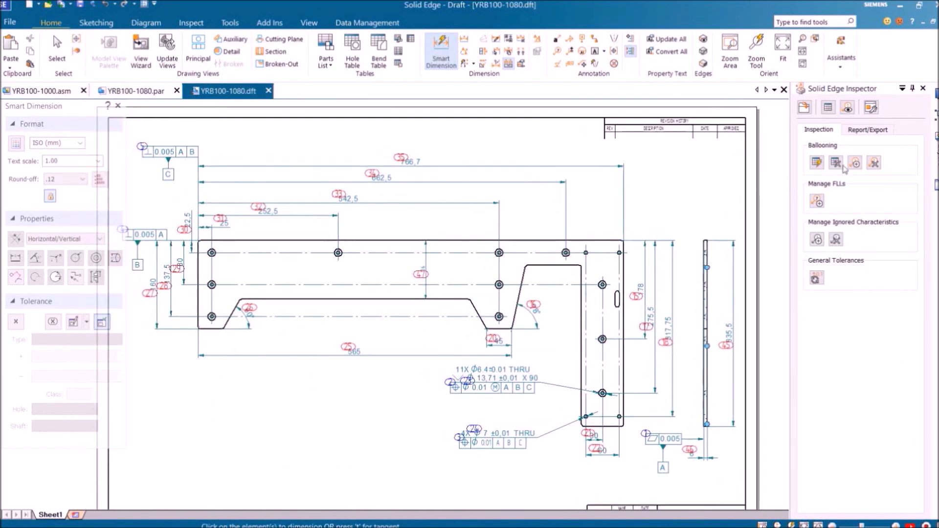
left_click(862, 131)
left_click(816, 162)
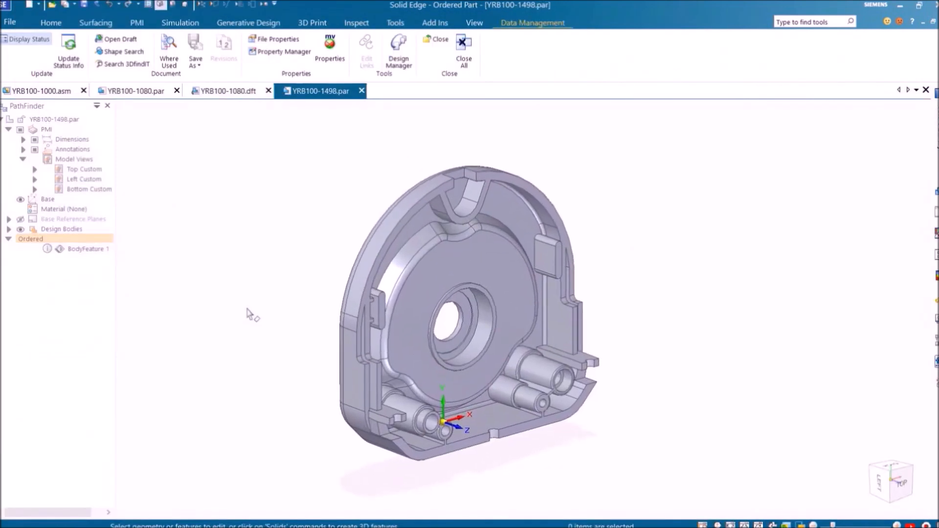
Apply the Top Custom model view to part YRB100-1498
left_click(82, 170)
right_click(83, 170)
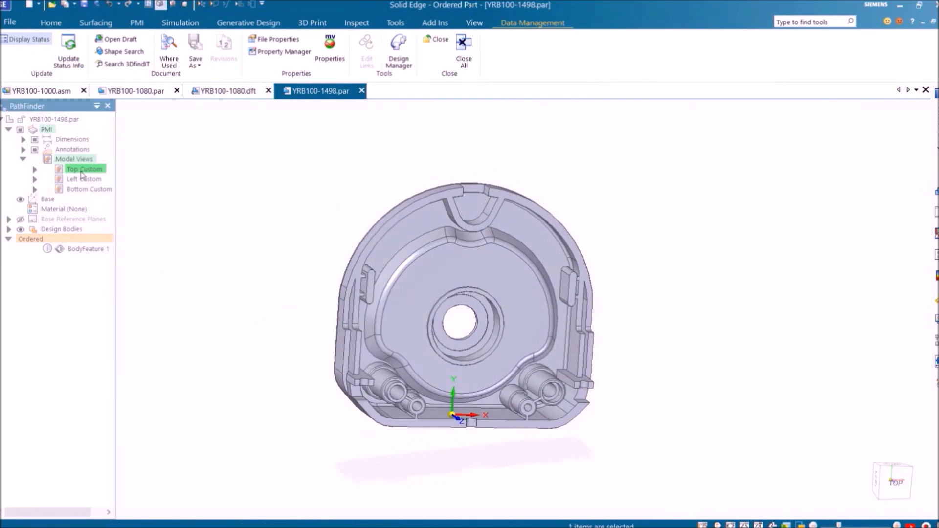
left_click(100, 181)
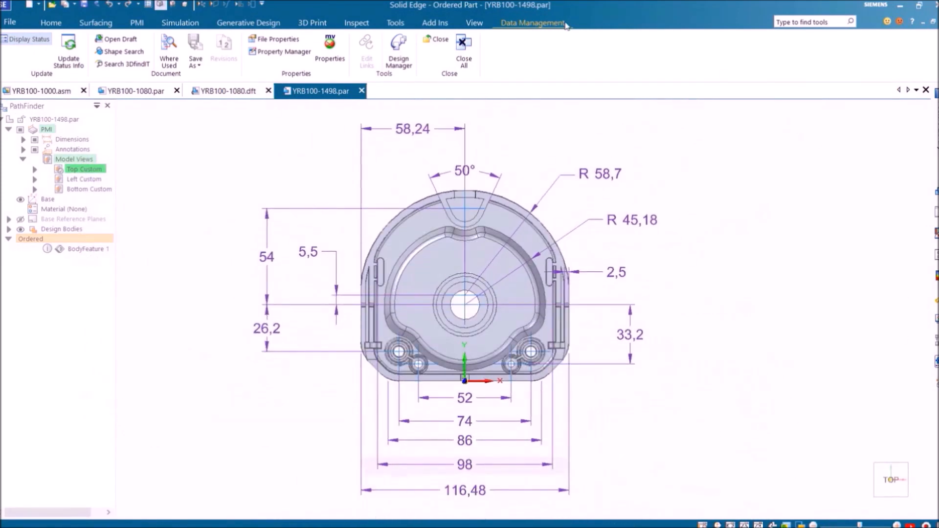
Save a different ISO 2768 general tolerance class, then auto-balloon the PMI dimensions as 36–49
left_click(138, 23)
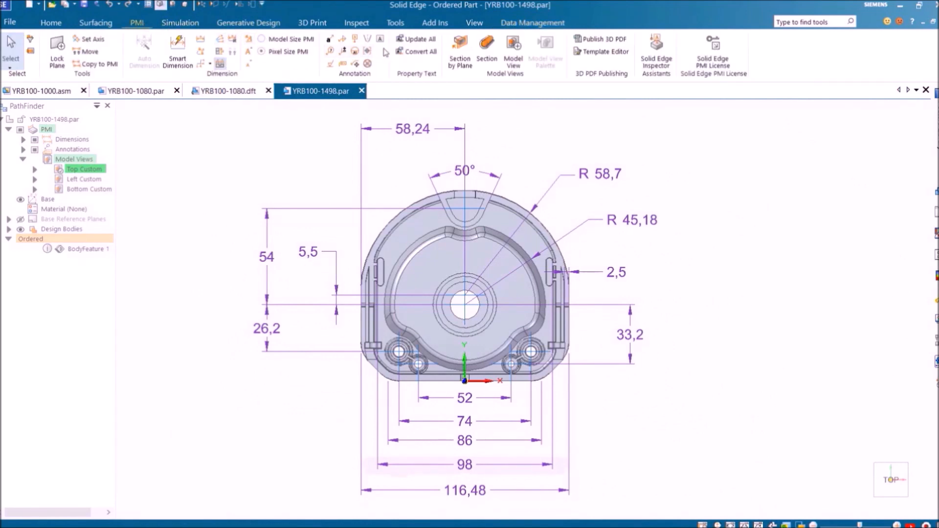
left_click(656, 52)
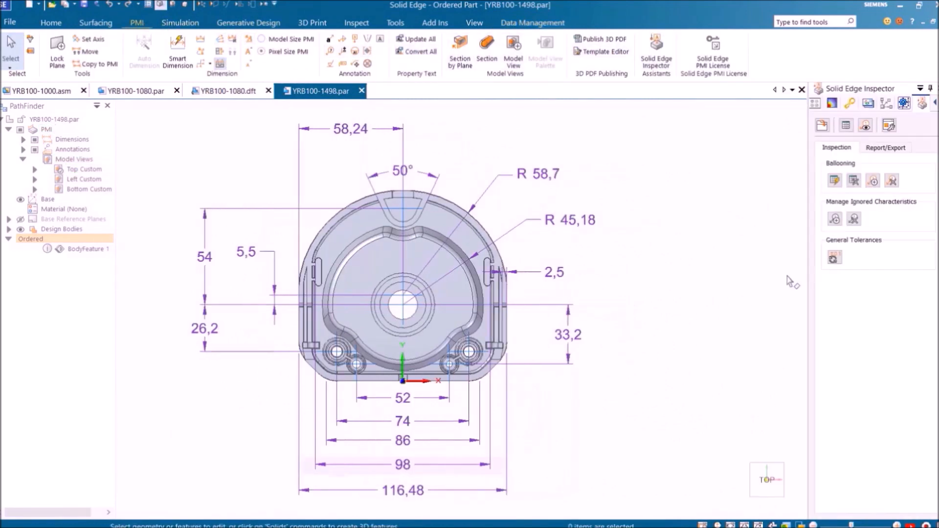
left_click(833, 258)
left_click(693, 210)
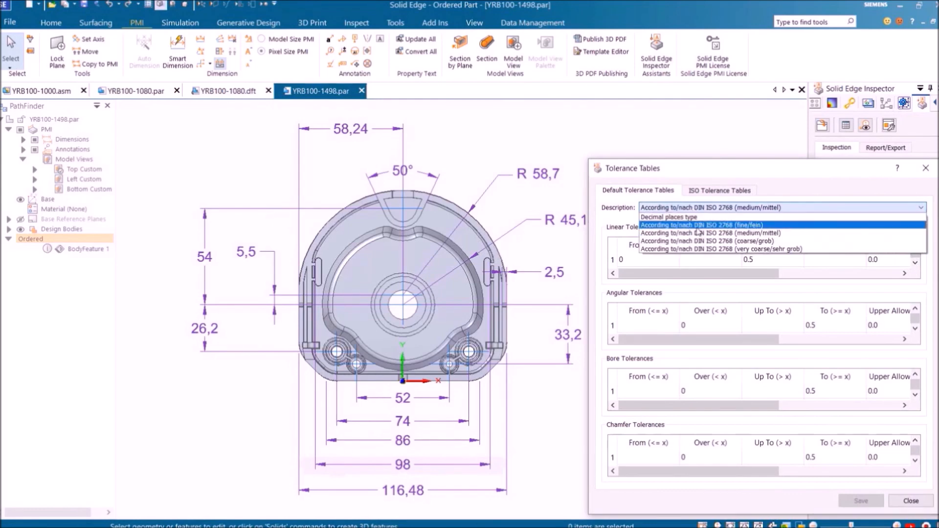
left_click(699, 232)
left_click(859, 501)
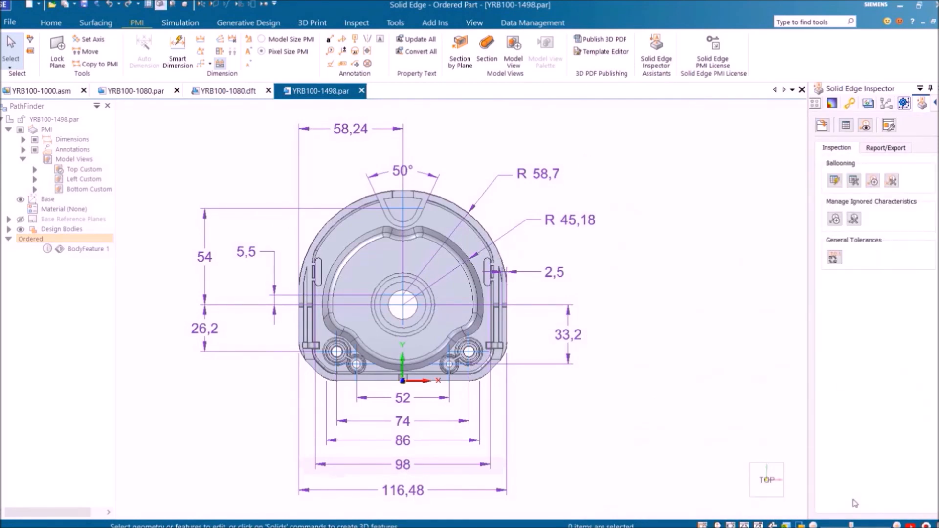
left_click(834, 181)
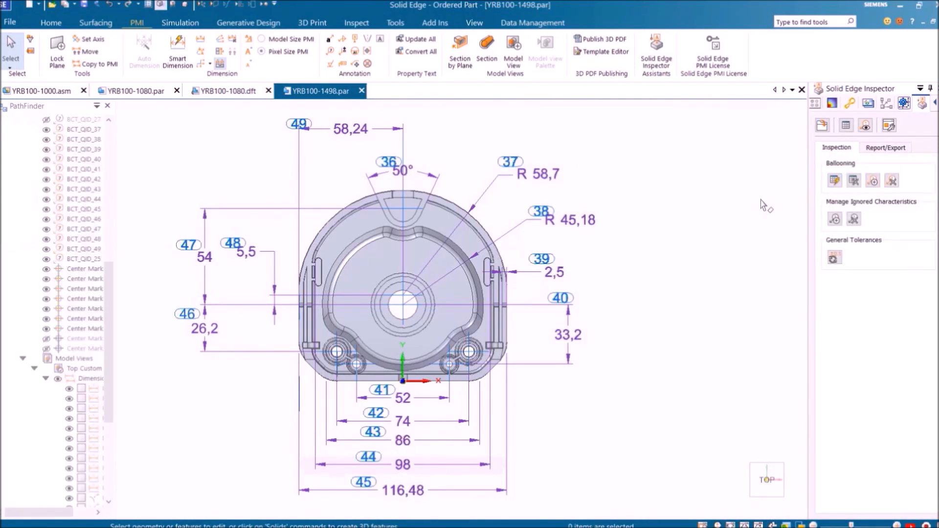